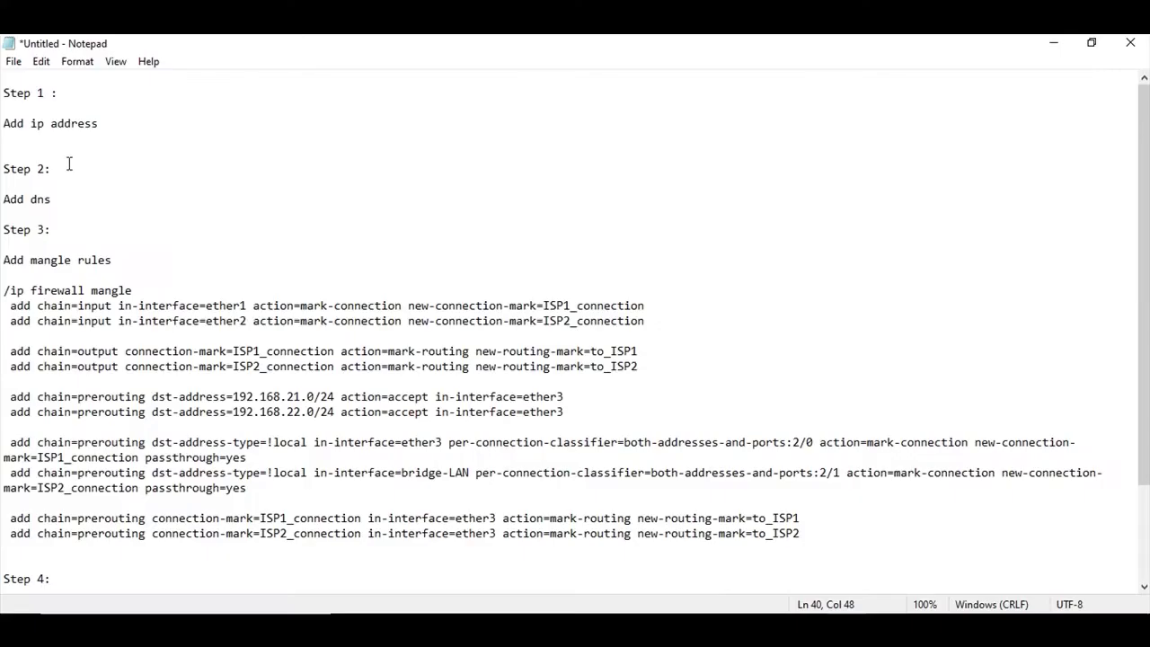
# Review the numbered setup notes, from adding the IP address and DNS to the mangle rules and IP routes
pyautogui.doubleClick(11, 95)
pyautogui.moveTo(3, 123); pyautogui.dragTo(27, 127)
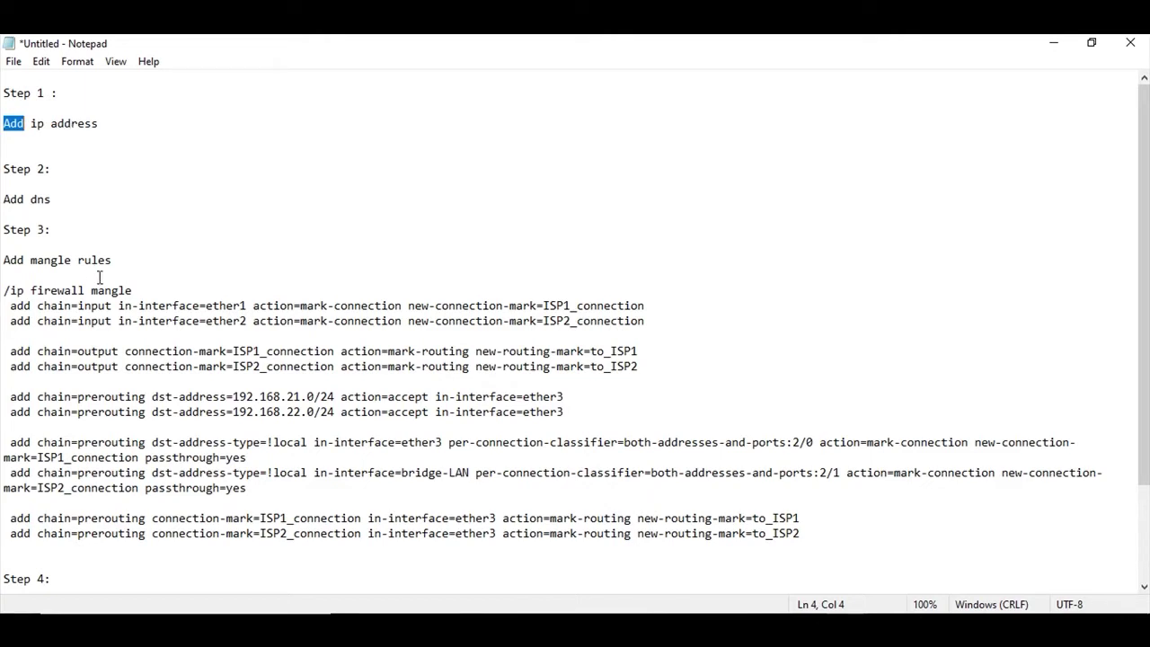
pyautogui.scroll(-3, 75, 337)
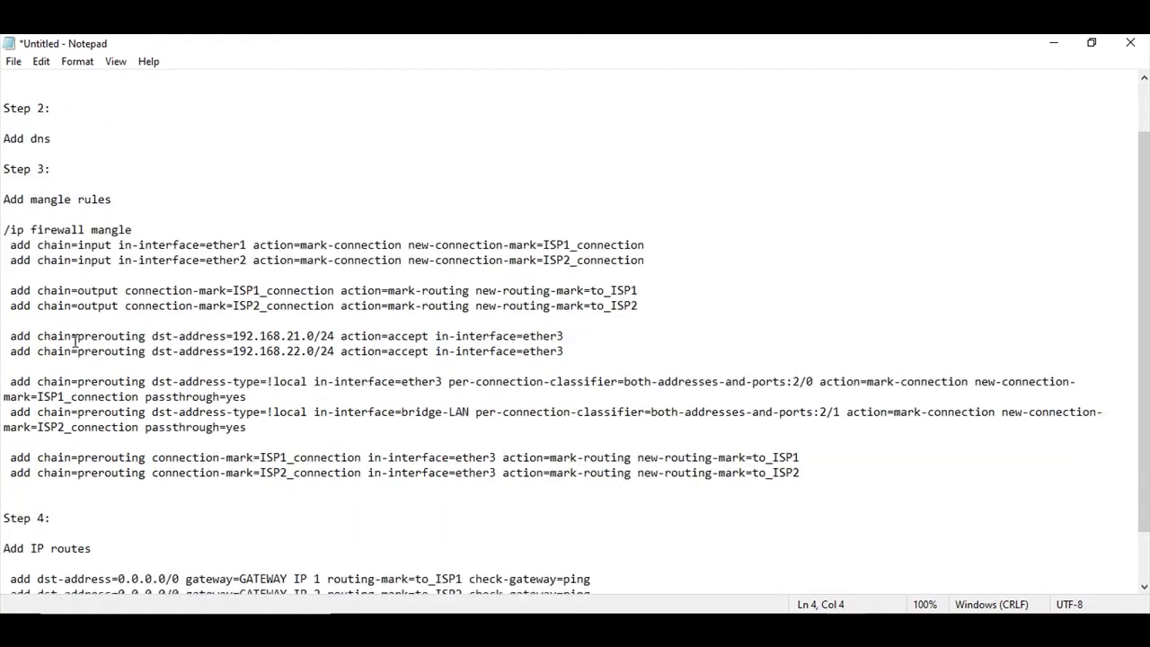
pyautogui.scroll(3, 124, 315)
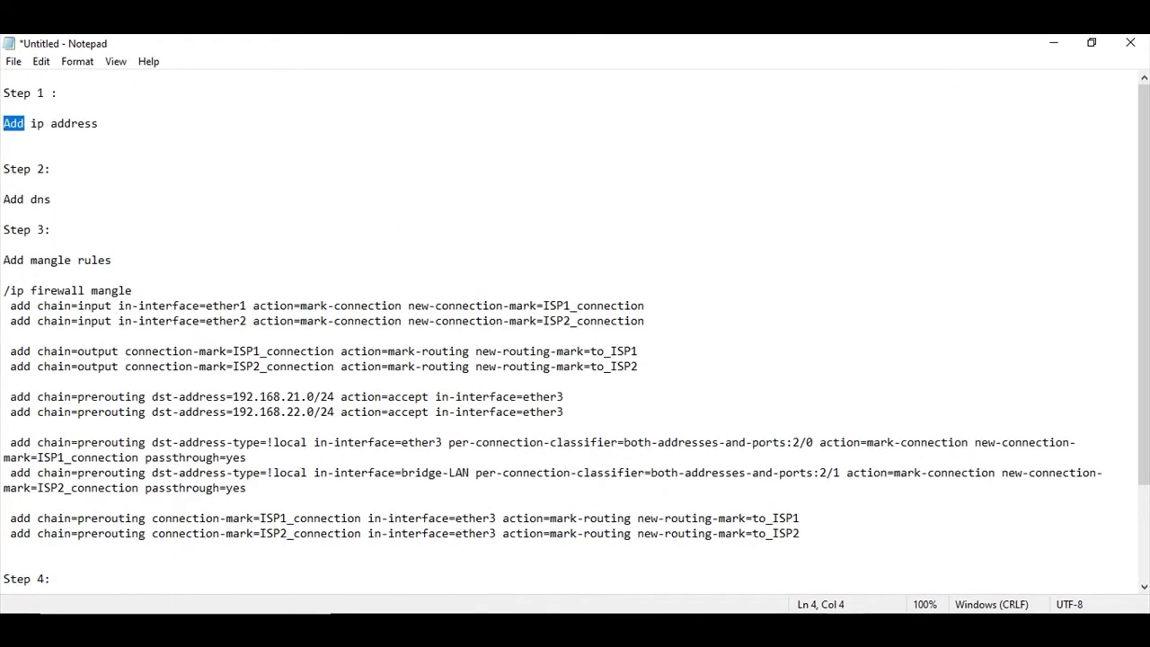
# Switch to WinBox, check the router's IP address list, and close it together with the firewall window
pyautogui.click(1057, 43)
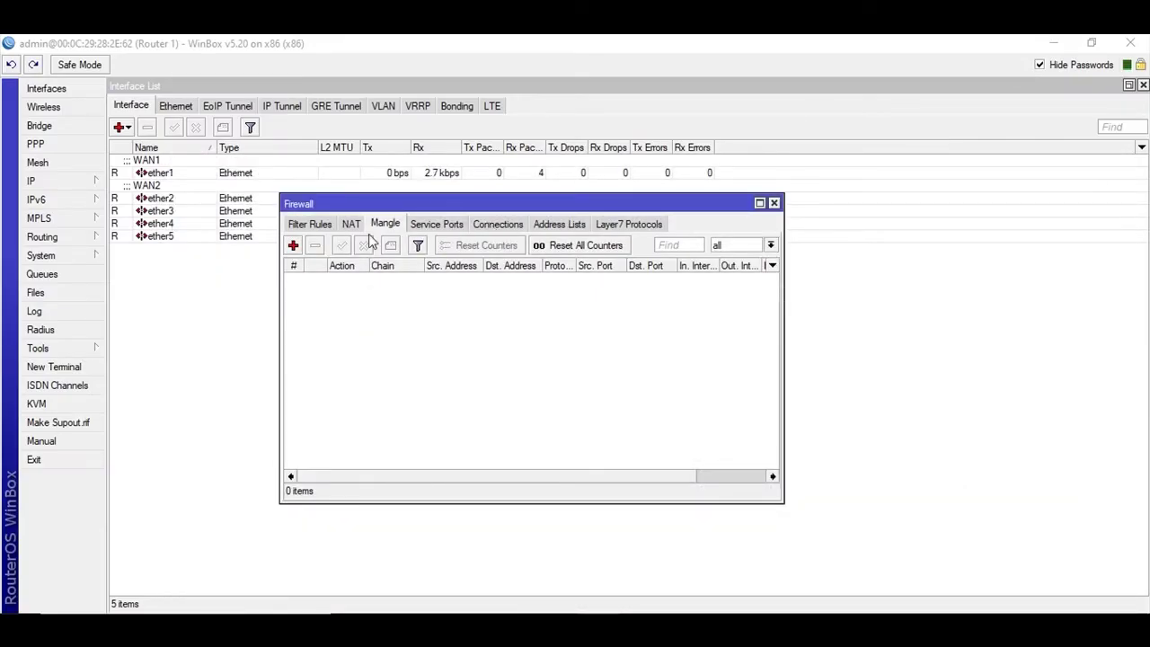
pyautogui.click(36, 180)
pyautogui.click(130, 218)
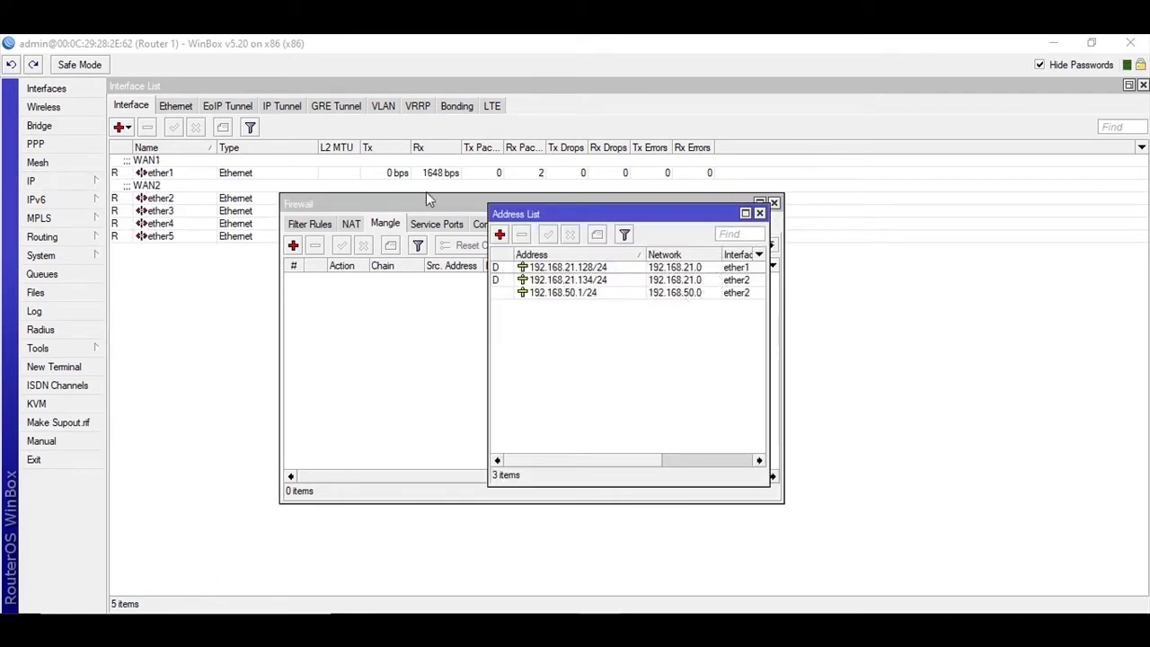
pyautogui.click(759, 213)
pyautogui.click(774, 203)
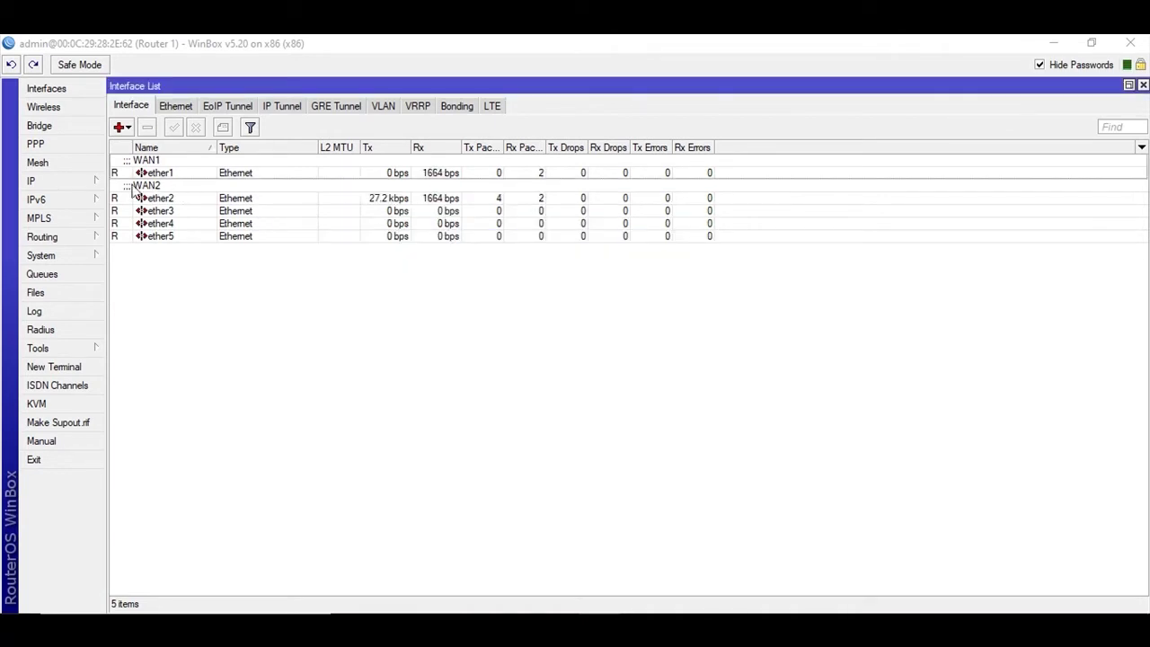
# Check the router's DNS settings, including the server and remote request options, and close them
pyautogui.click(87, 183)
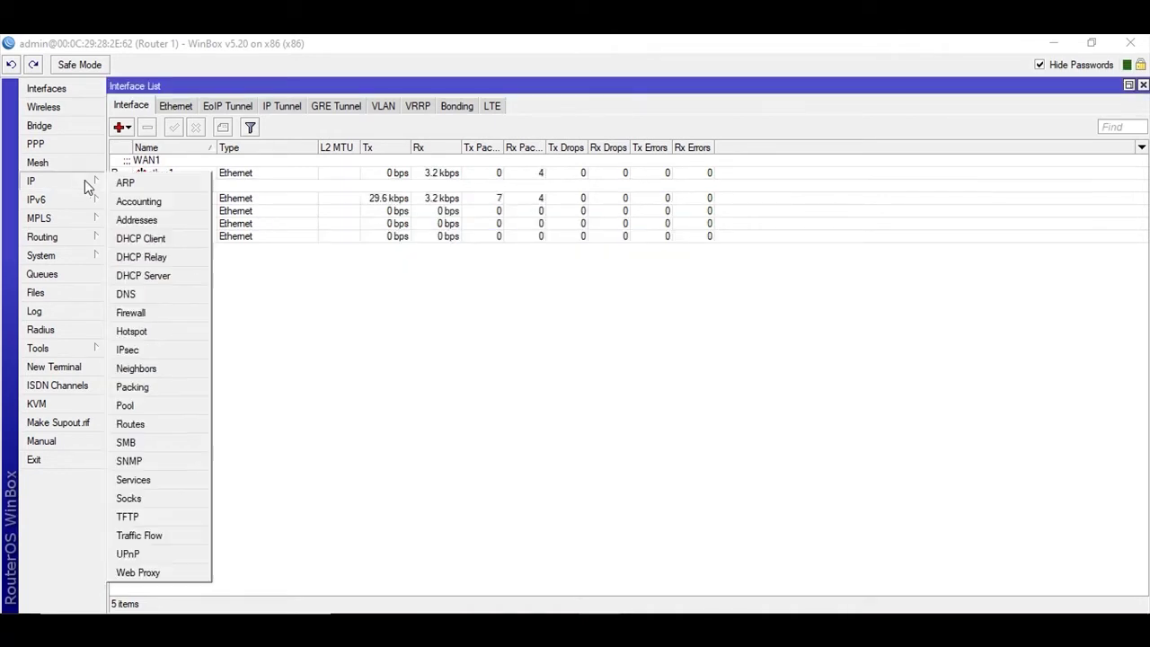
pyautogui.click(362, 216)
pyautogui.click(193, 209)
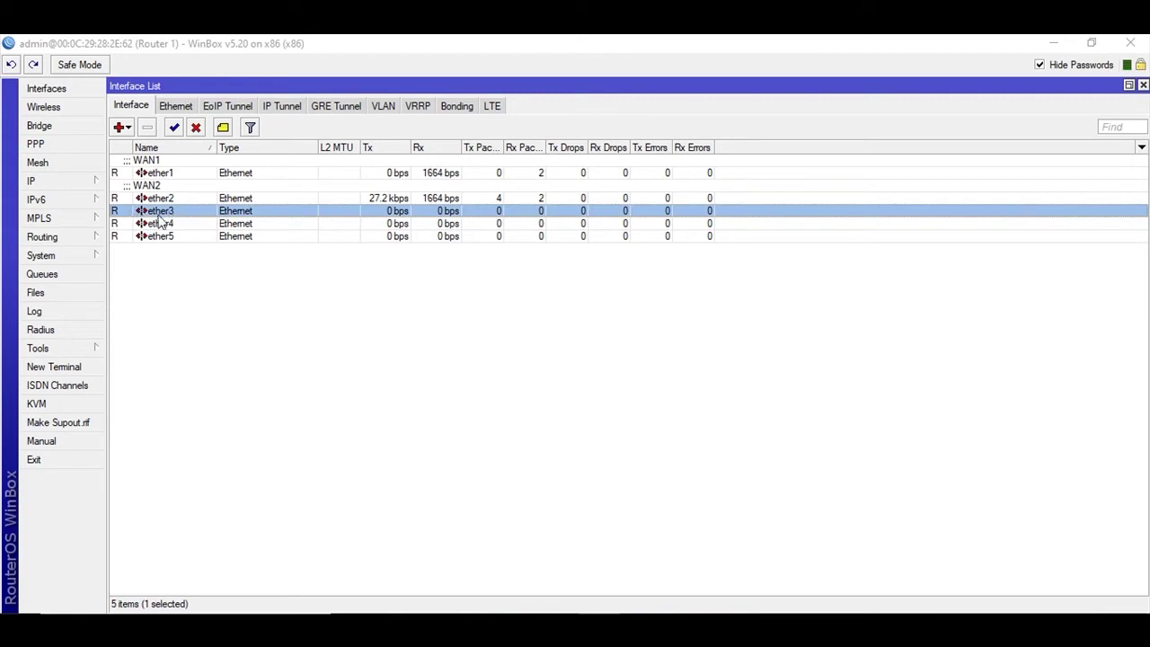
pyautogui.click(79, 183)
pyautogui.click(151, 300)
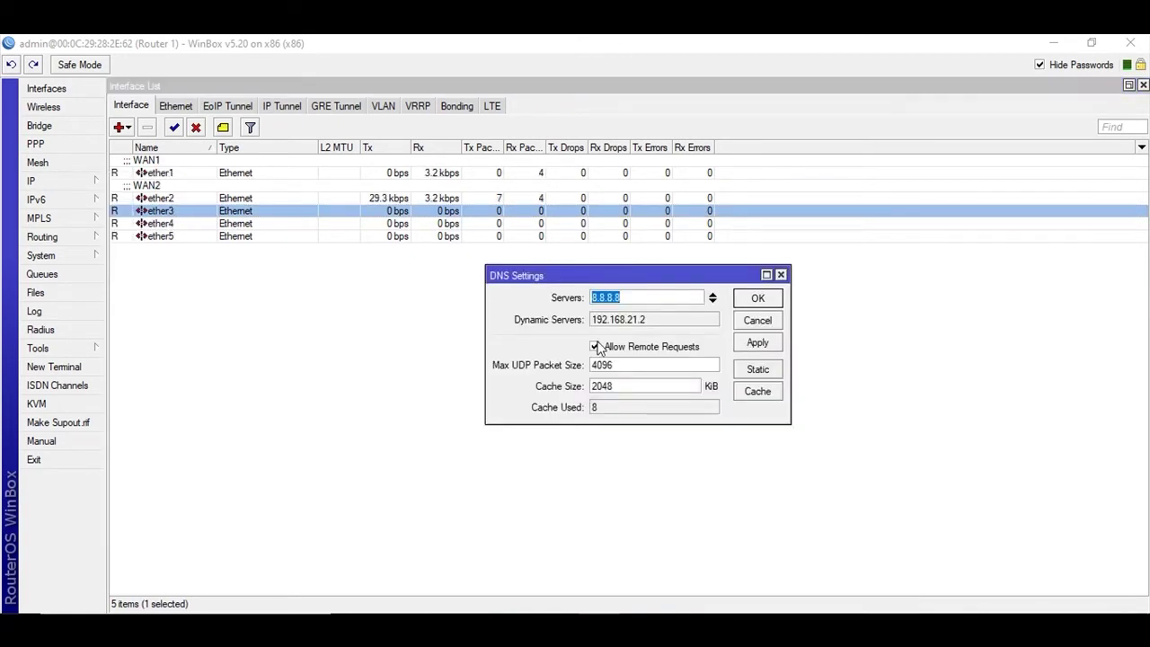
pyautogui.click(758, 297)
# Open the IP firewall settings and maximize their window
pyautogui.click(51, 184)
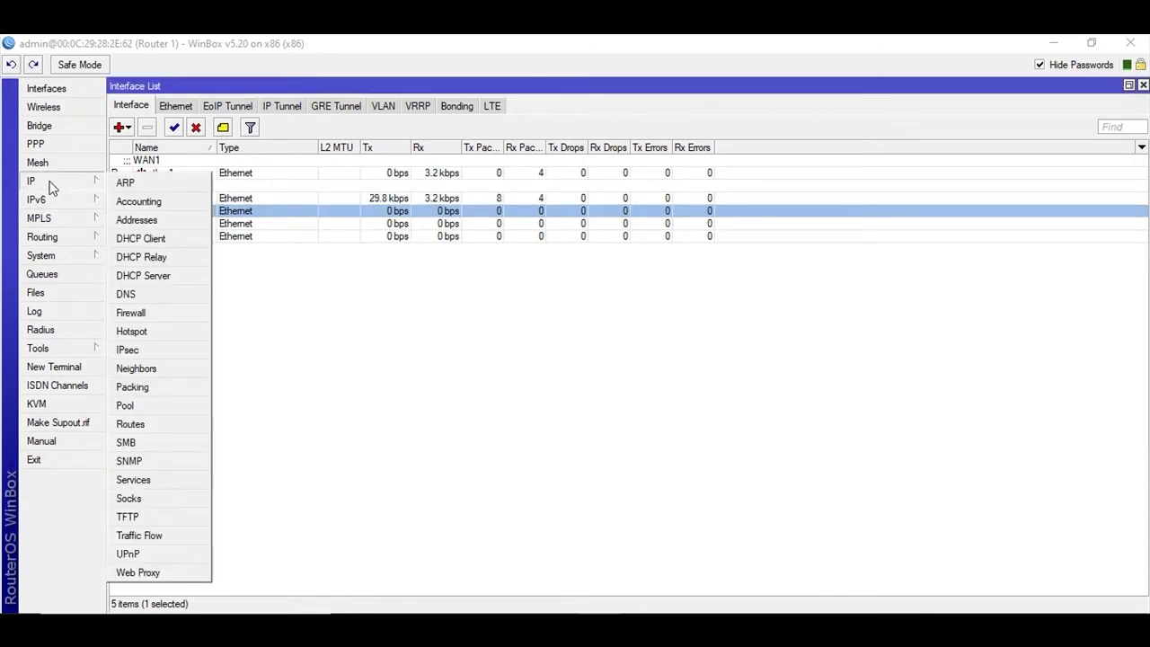
pyautogui.click(150, 314)
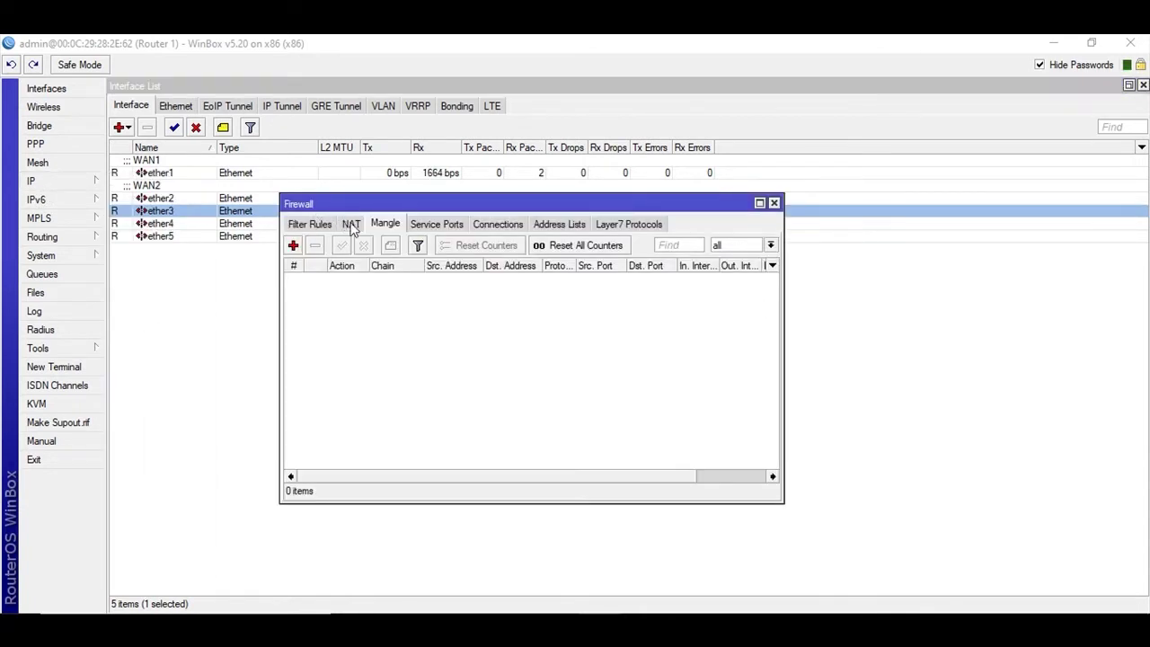
pyautogui.moveTo(320, 203); pyautogui.dragTo(320, 107)
pyautogui.doubleClick(320, 107)
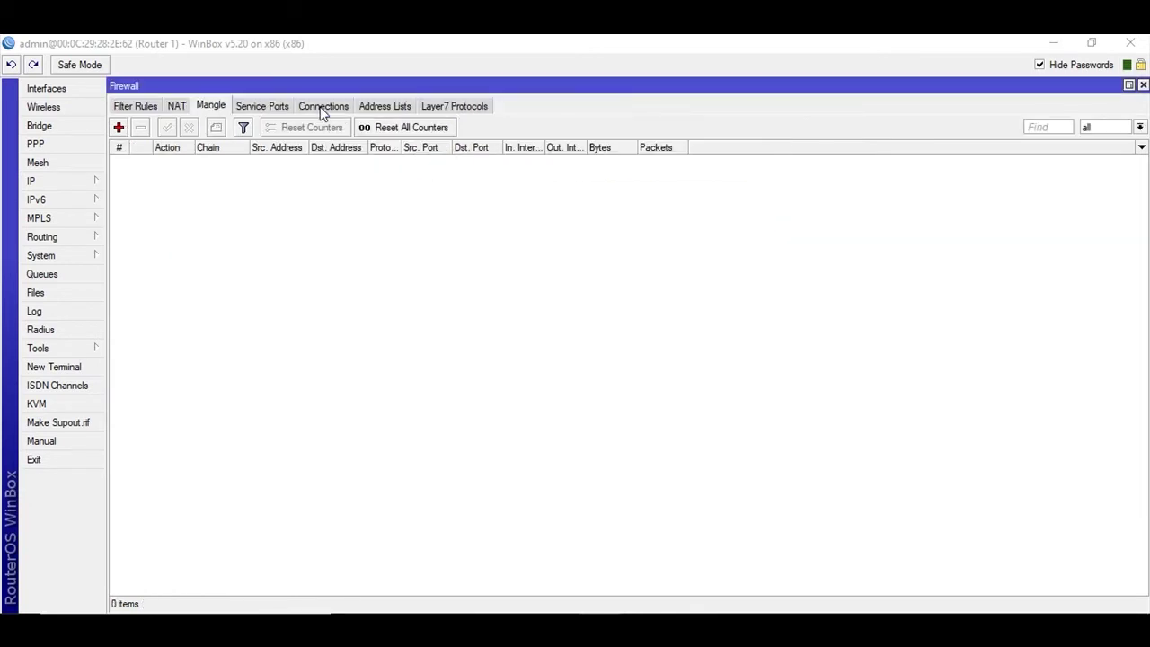
# Inspect the action of the srcnat NAT rule for ether1 and close the rule
pyautogui.click(182, 106)
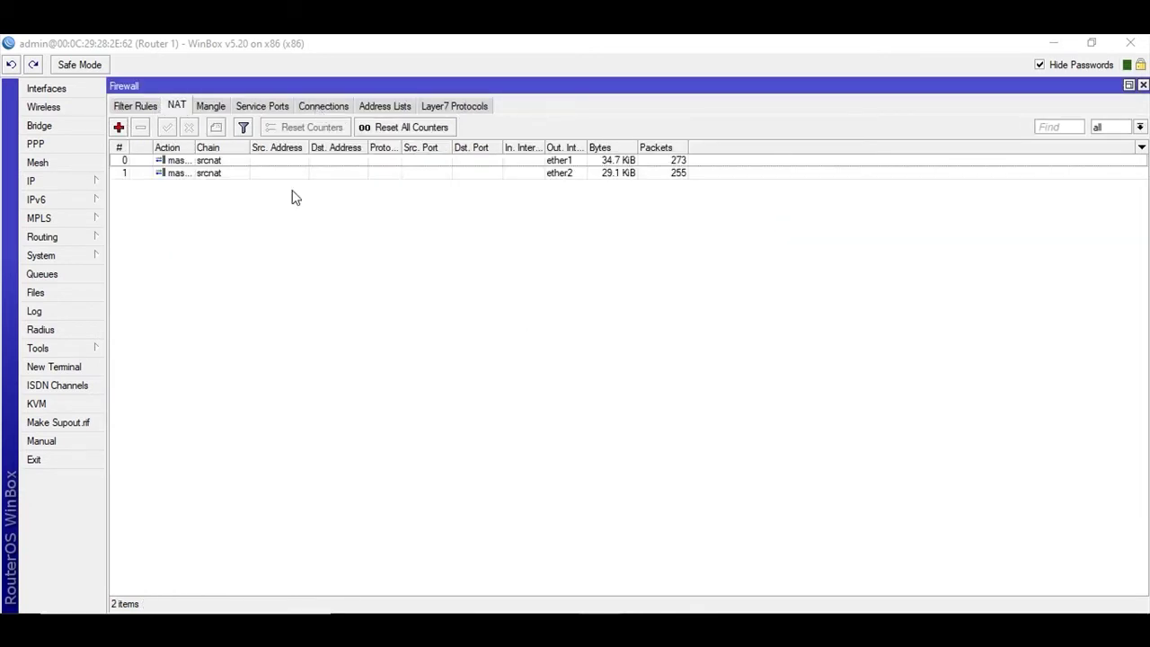
pyautogui.doubleClick(207, 162)
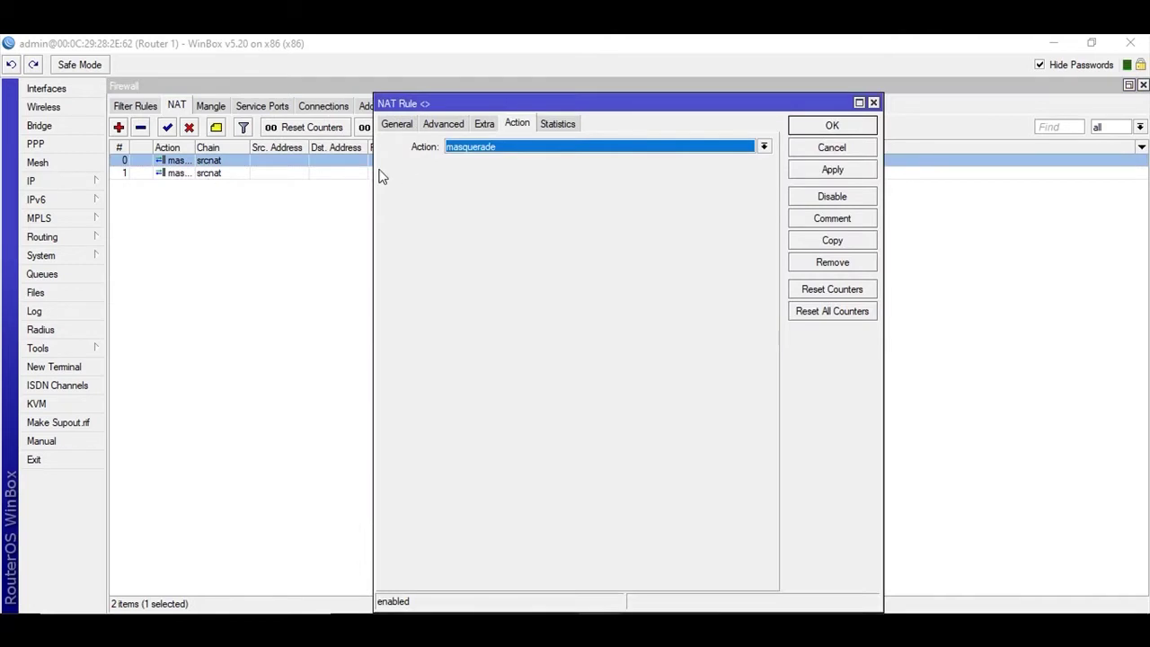
pyautogui.click(873, 126)
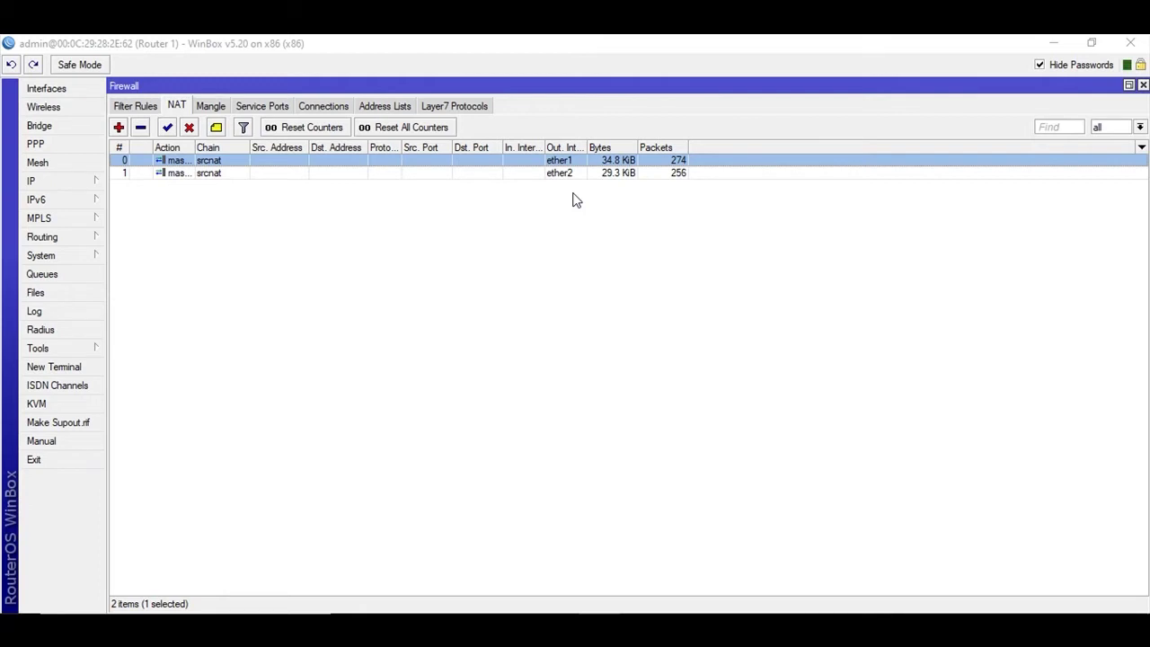
# Show the firewall's mangle rules and arrange the restored, widened Notepad notes window over WinBox
pyautogui.click(218, 107)
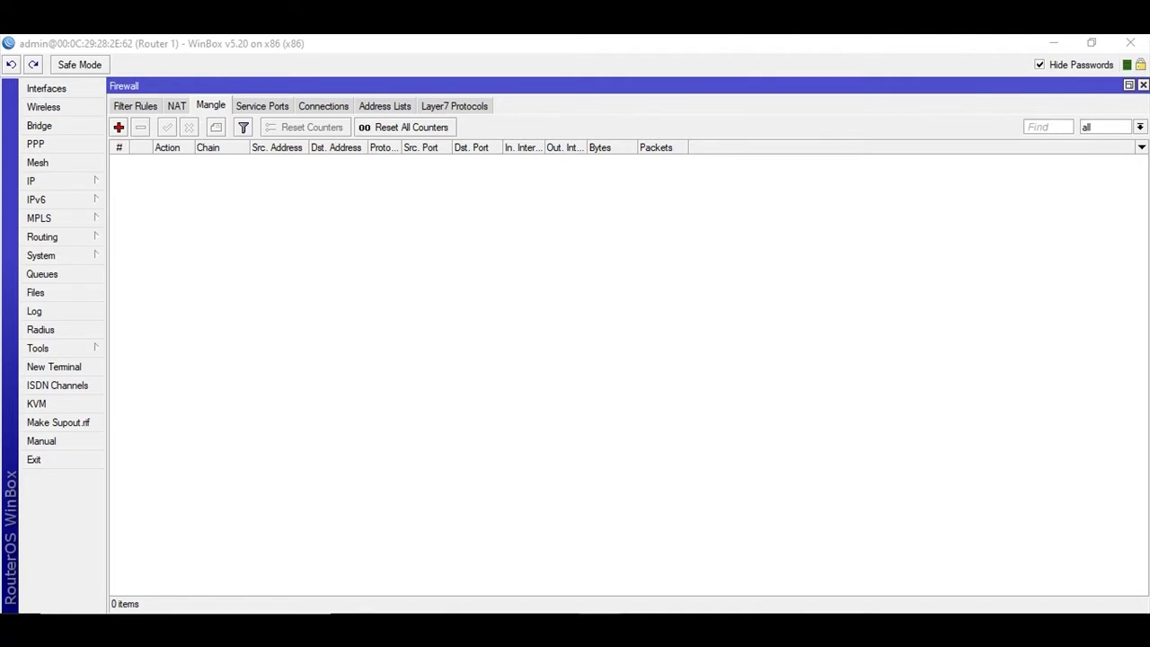
pyautogui.click(880, 552)
pyautogui.doubleClick(369, 44)
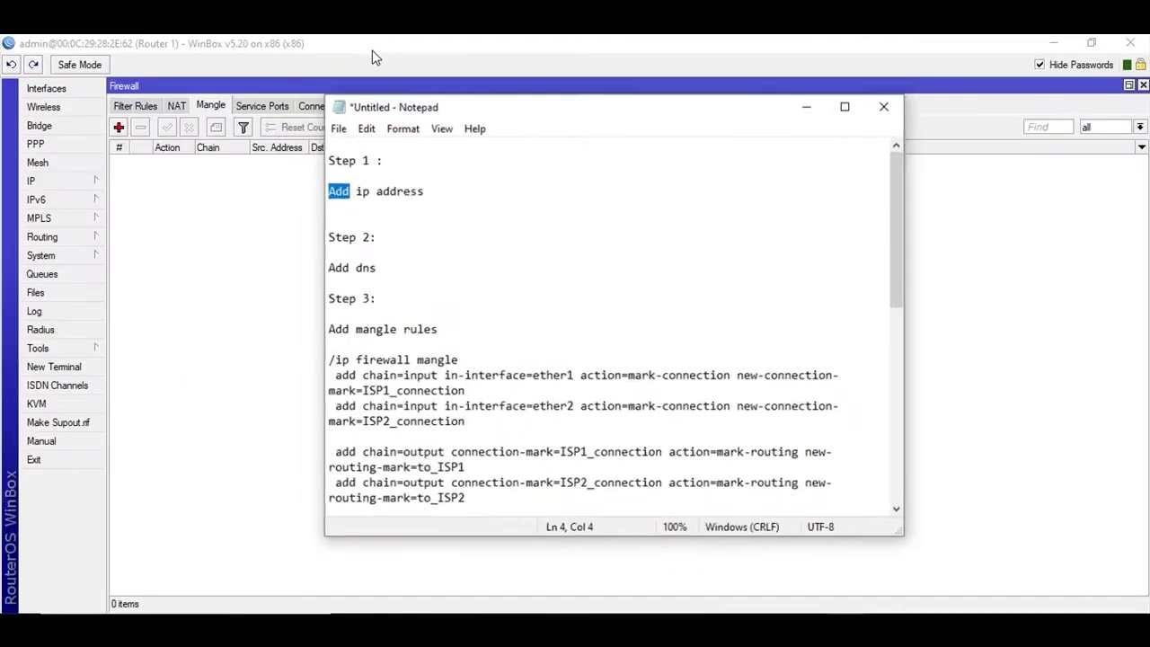
pyautogui.moveTo(468, 108); pyautogui.dragTo(523, 91)
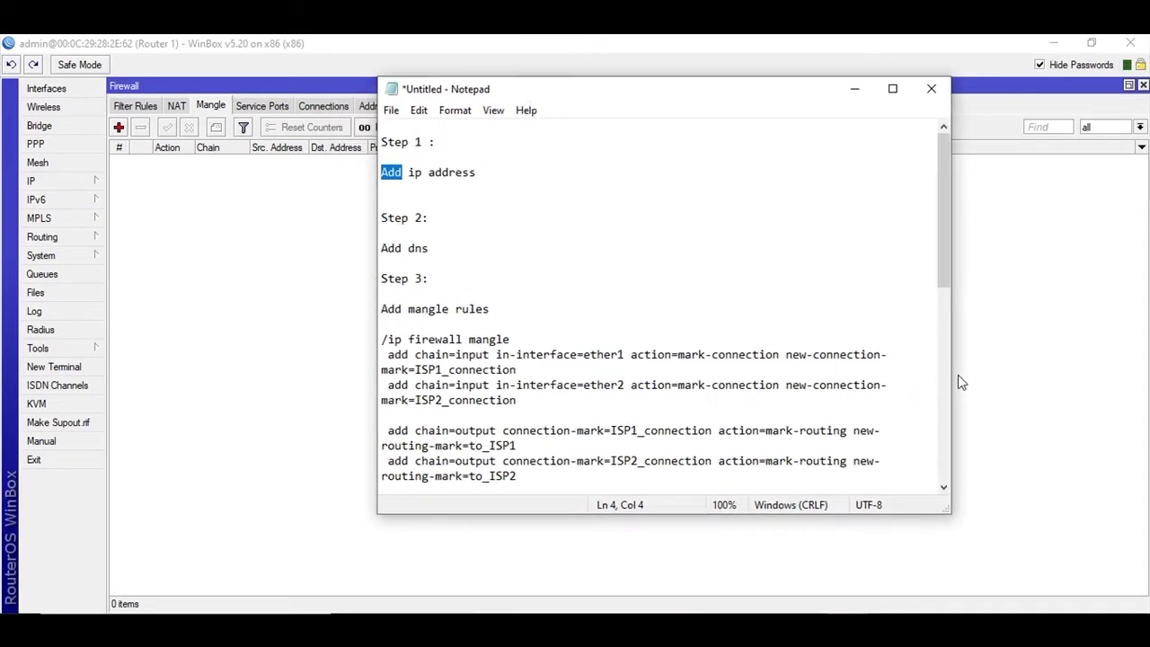
pyautogui.moveTo(951, 375); pyautogui.dragTo(1115, 339)
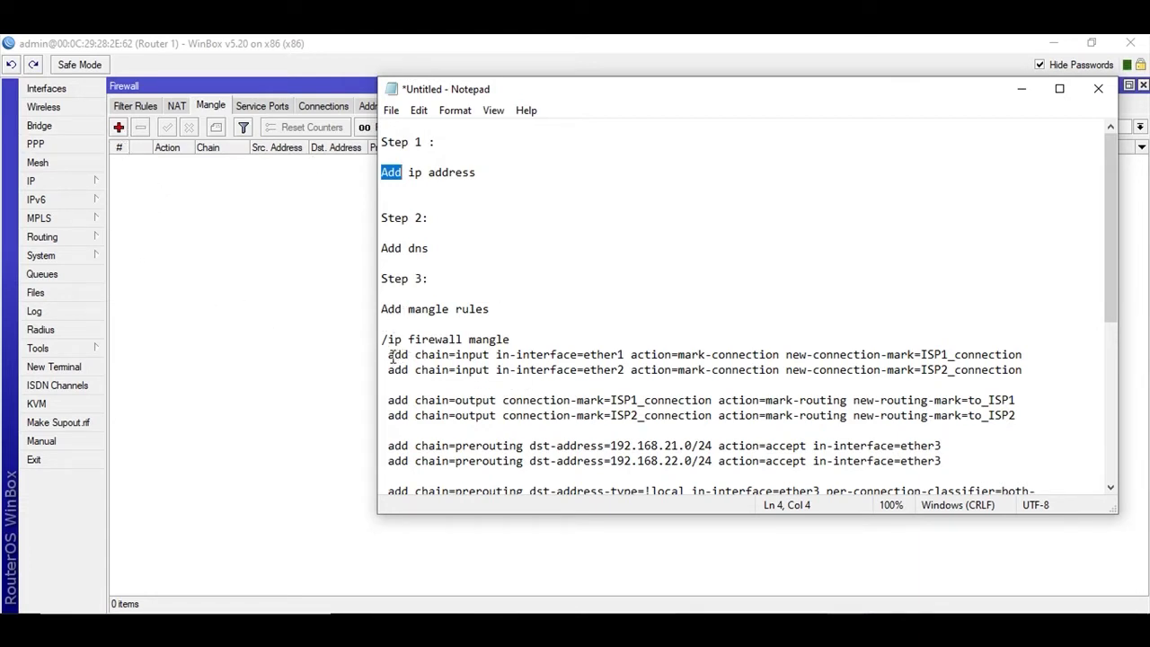
# Create a new mangle rule following the first rule in the notes and set its chain to input
pyautogui.moveTo(388, 356); pyautogui.dragTo(486, 356)
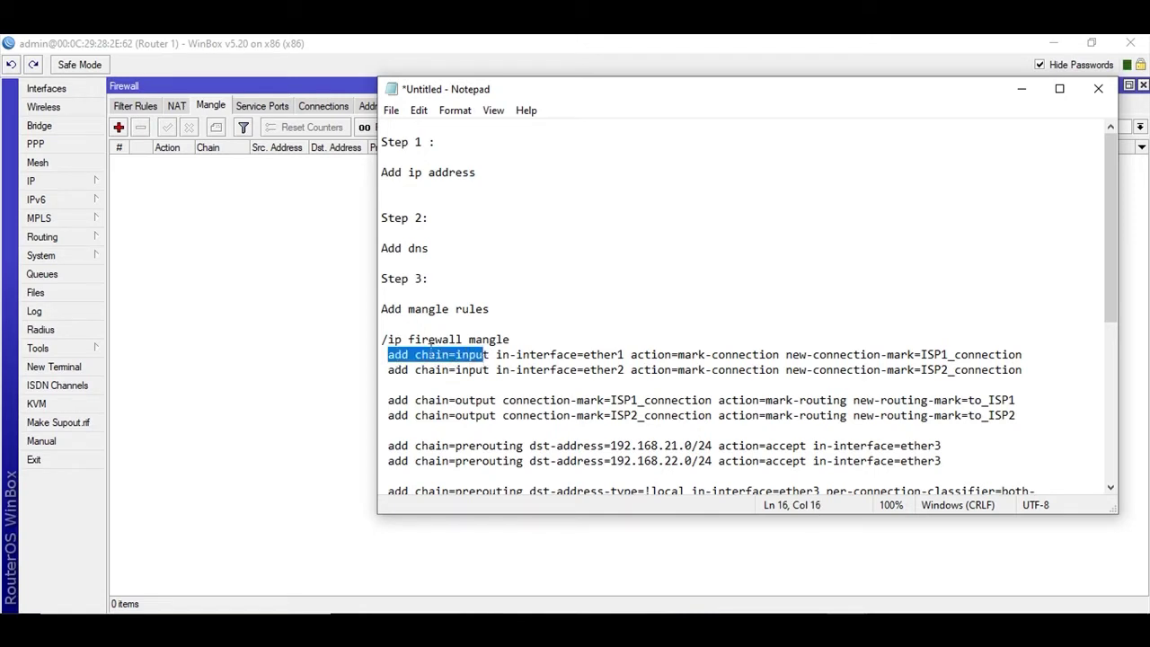
pyautogui.click(118, 127)
pyautogui.click(149, 108)
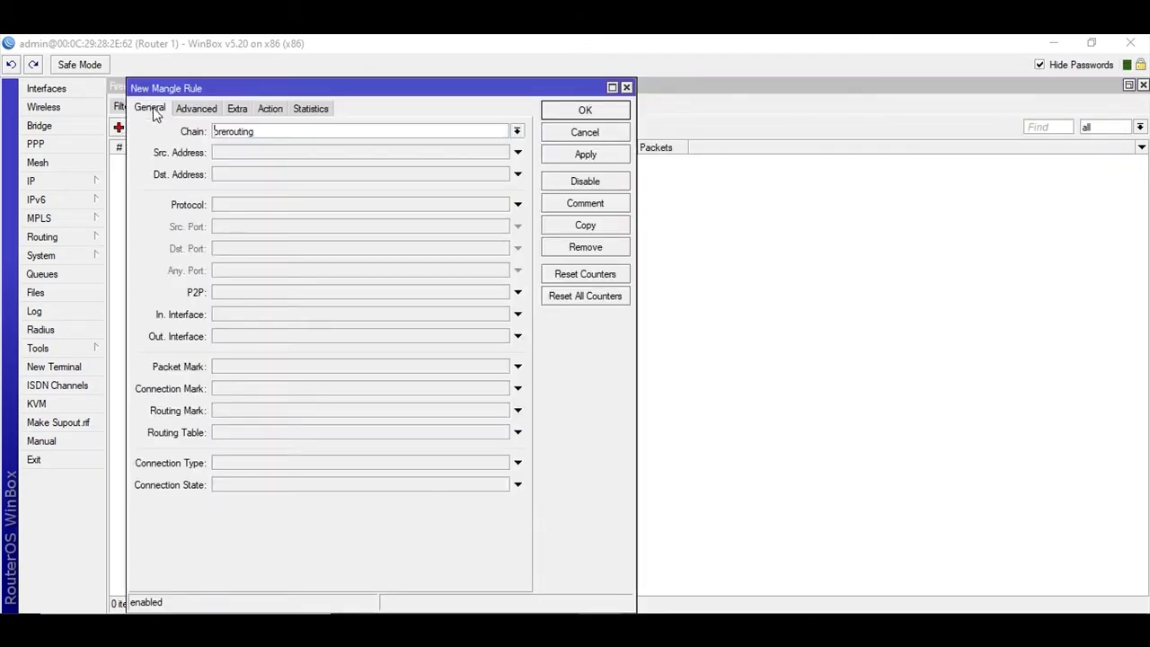
pyautogui.click(517, 132)
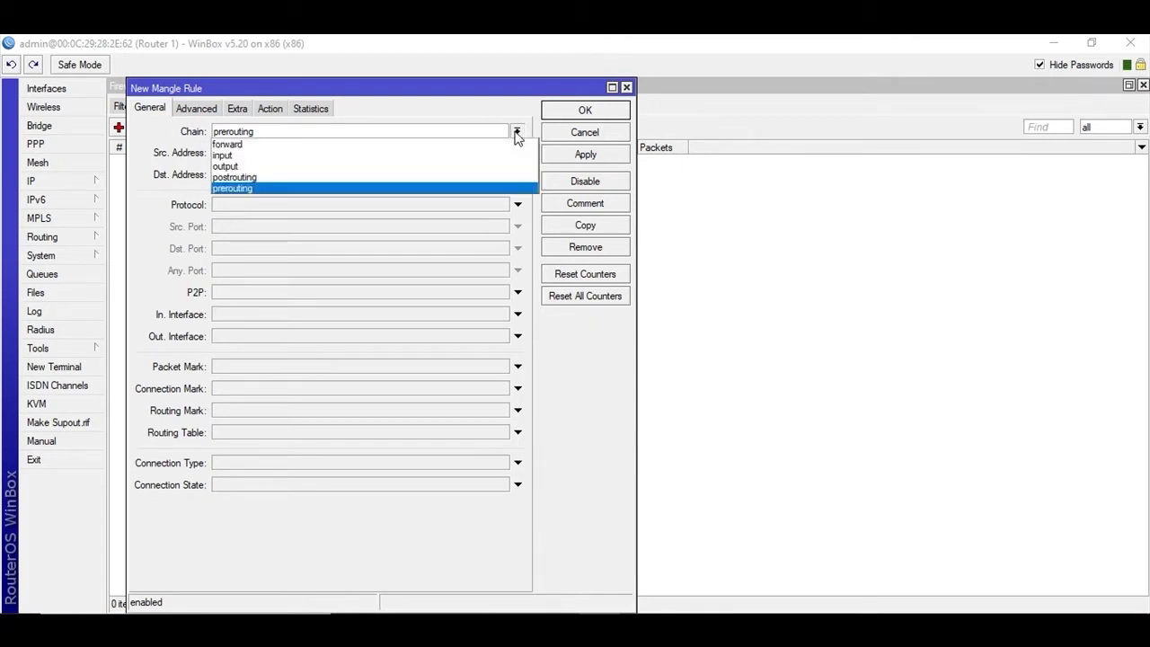
pyautogui.click(267, 156)
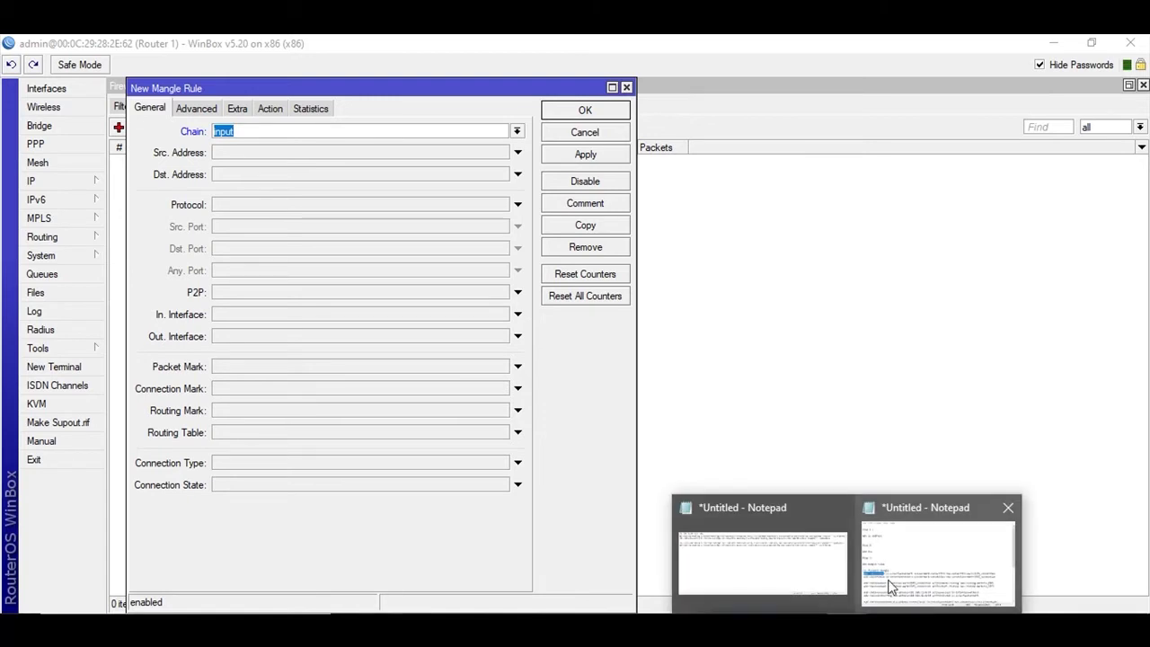
# Set the new mangle rule's incoming interface to ether1, as given in the notes
pyautogui.click(888, 582)
pyautogui.click(500, 355)
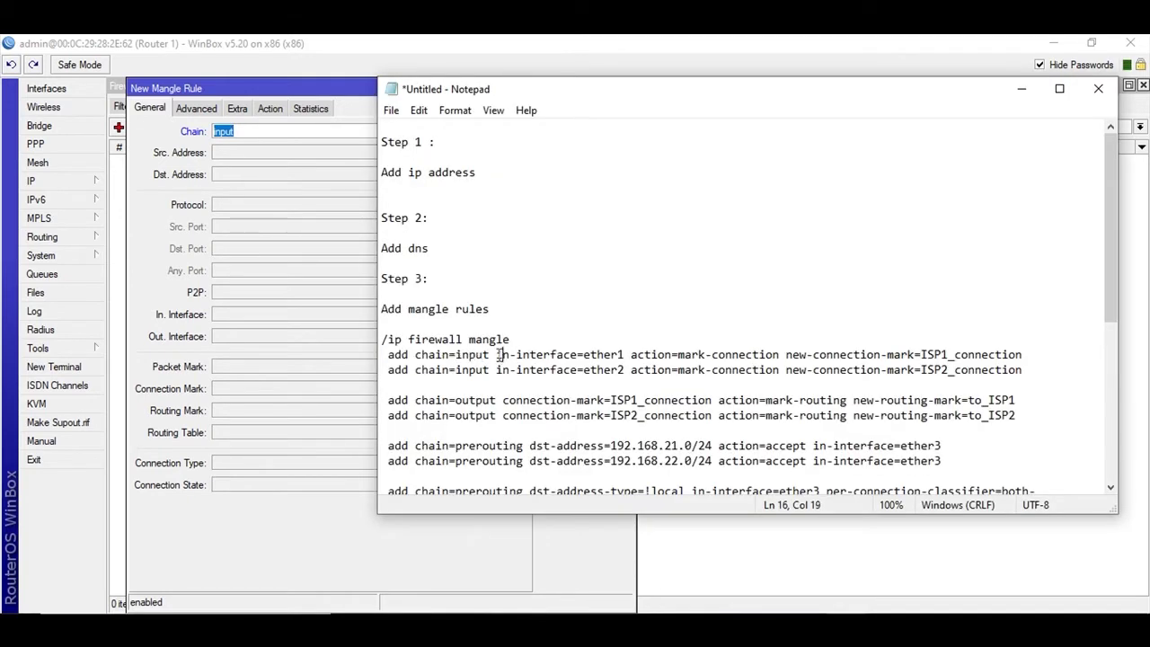
pyautogui.moveTo(498, 355); pyautogui.dragTo(626, 355)
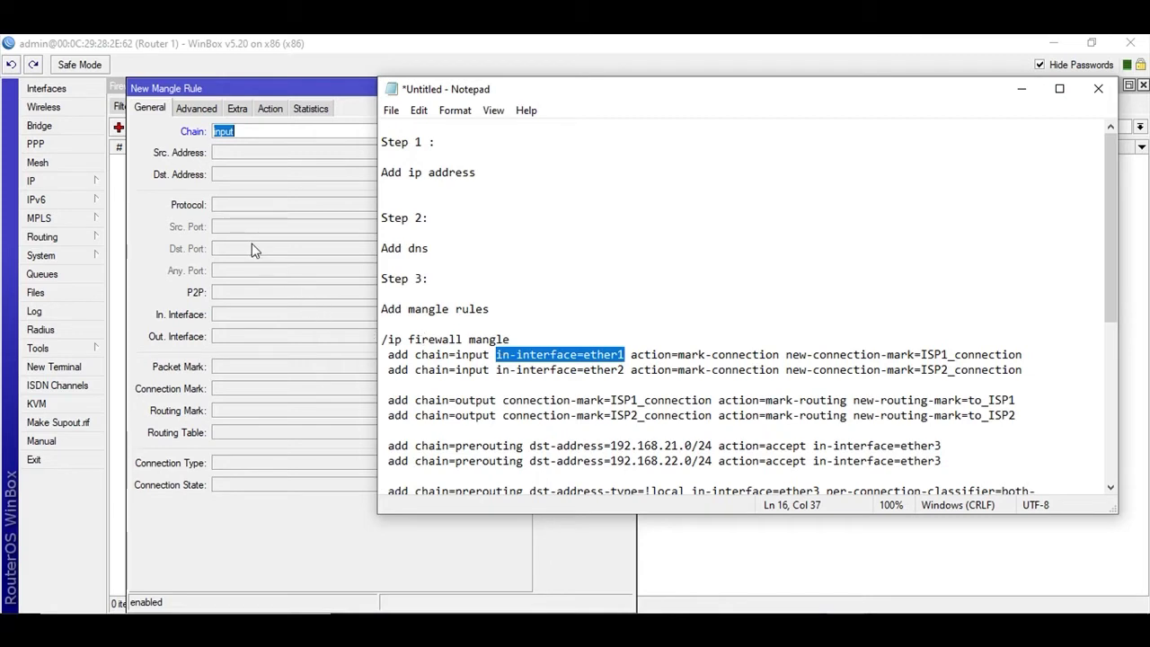
pyautogui.click(258, 314)
pyautogui.click(517, 314)
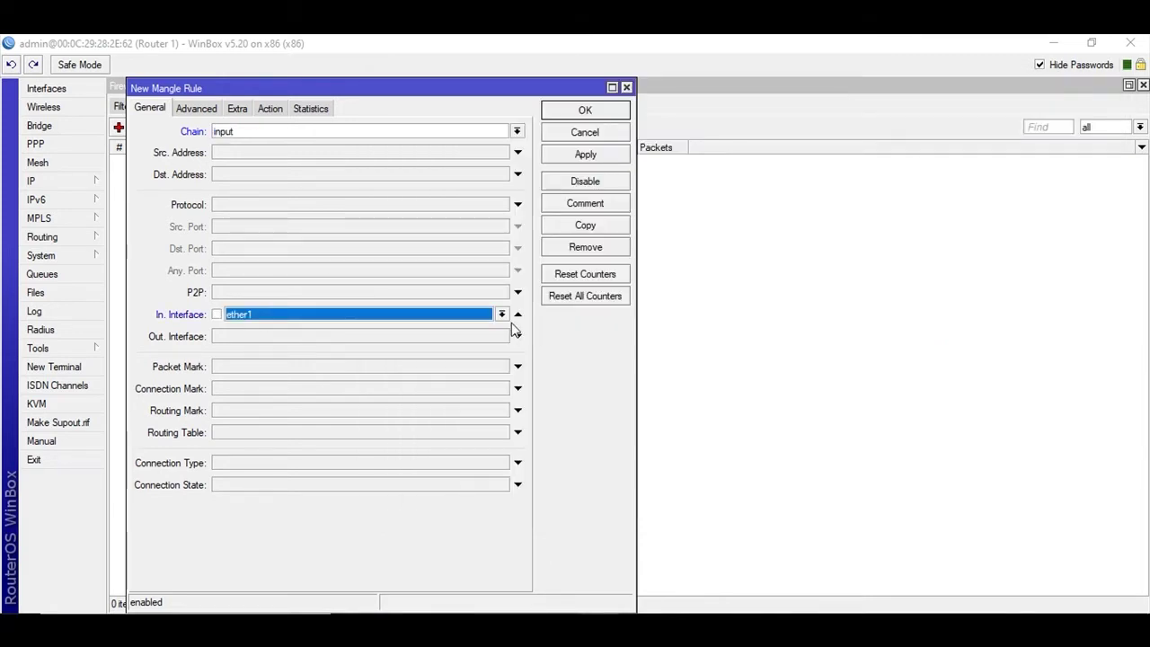
pyautogui.click(501, 315)
pyautogui.click(291, 327)
# Copy the mark name ISP1_connection from the notes and set the mangle rule's action to mark connection
pyautogui.moveTo(852, 594)
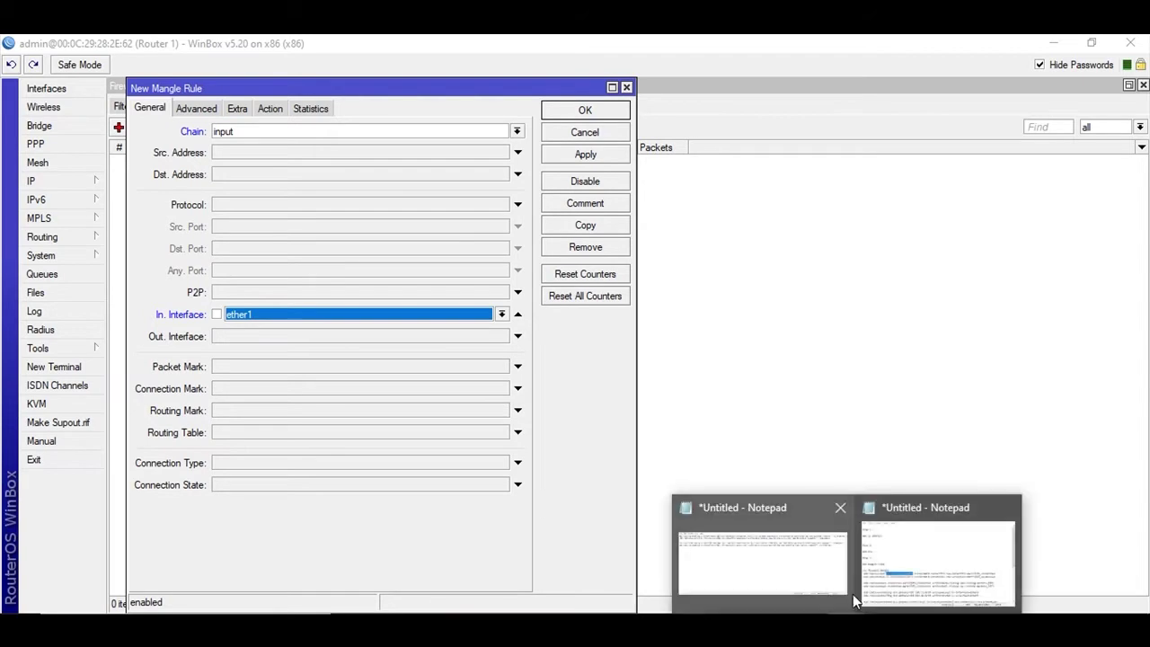
pyautogui.click(892, 564)
pyautogui.moveTo(631, 359); pyautogui.dragTo(654, 360)
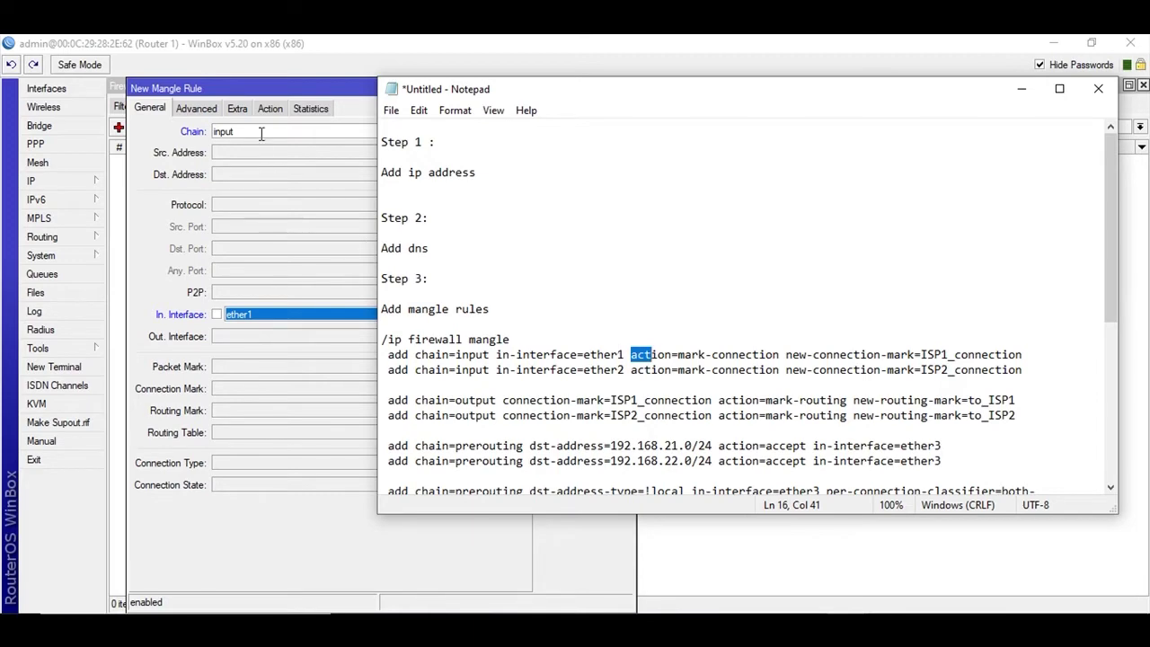
pyautogui.click(277, 108)
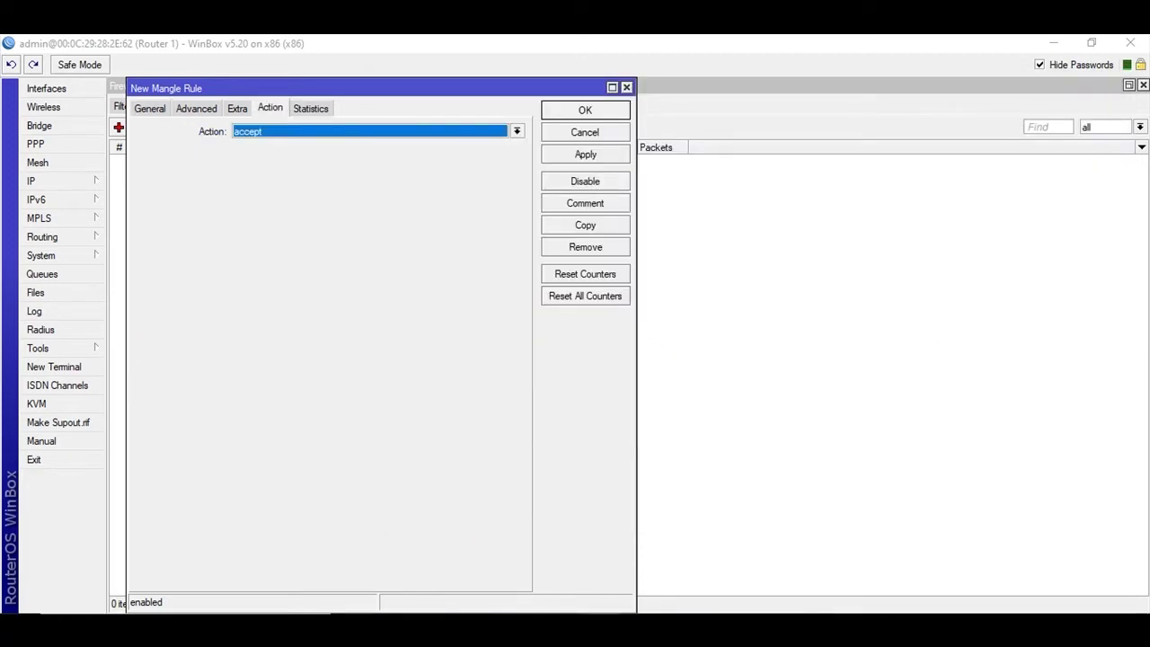
pyautogui.click(905, 559)
pyautogui.click(631, 356)
pyautogui.moveTo(671, 356); pyautogui.dragTo(1024, 355)
pyautogui.hotkey('ctrl', 'c')
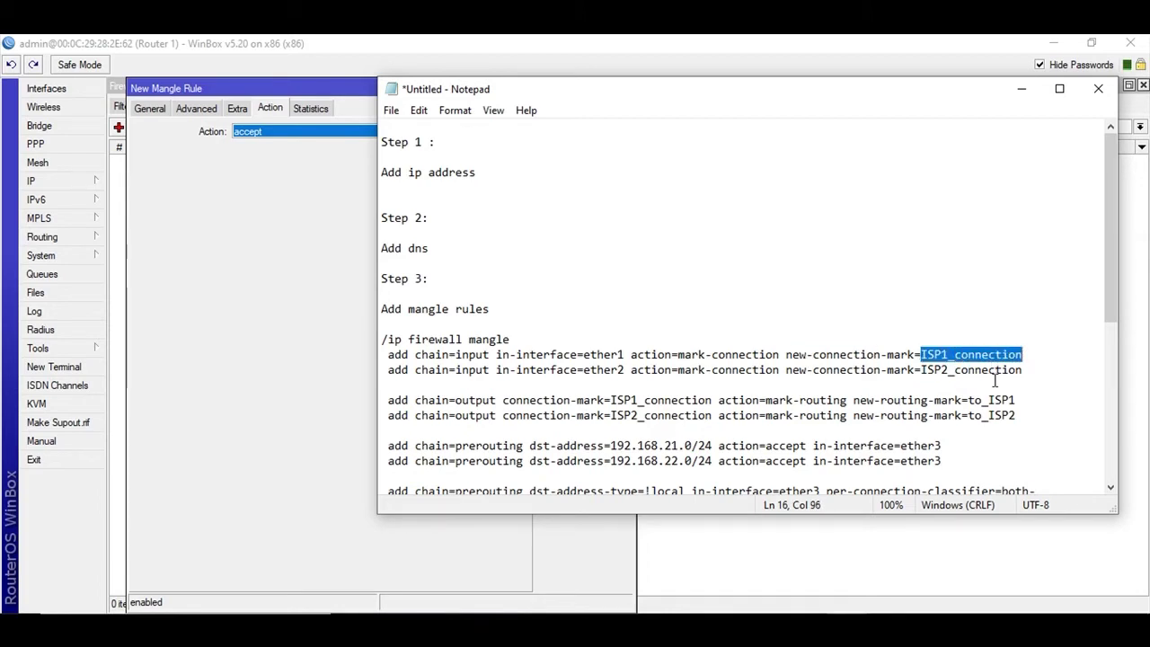
pyautogui.click(309, 135)
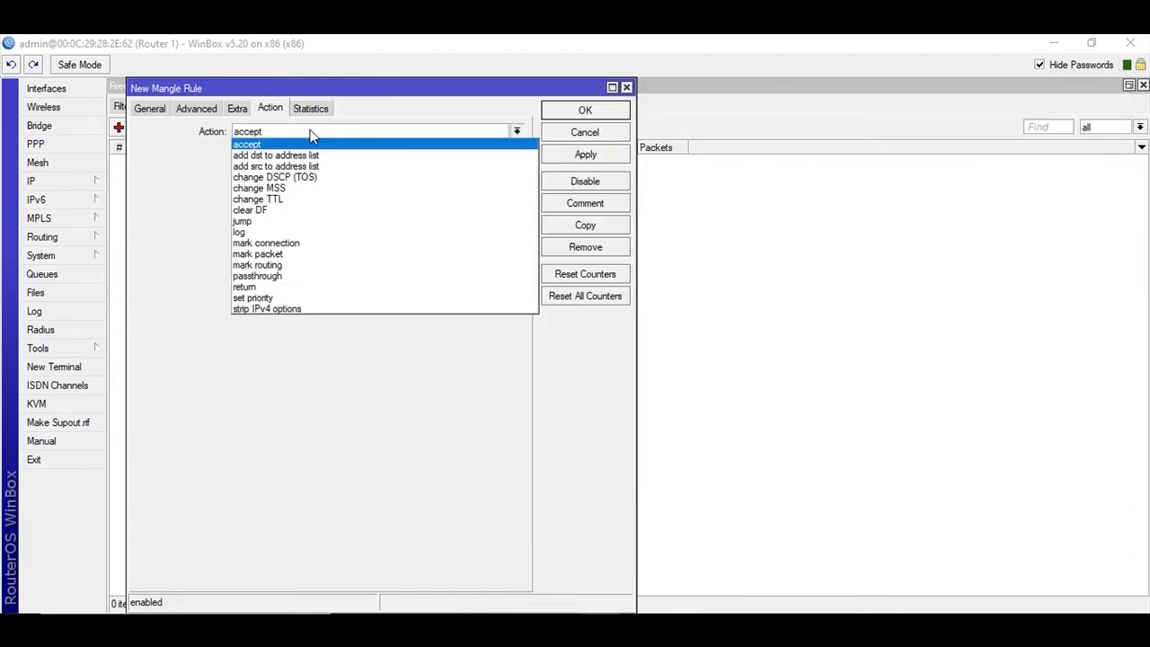
pyautogui.click(287, 247)
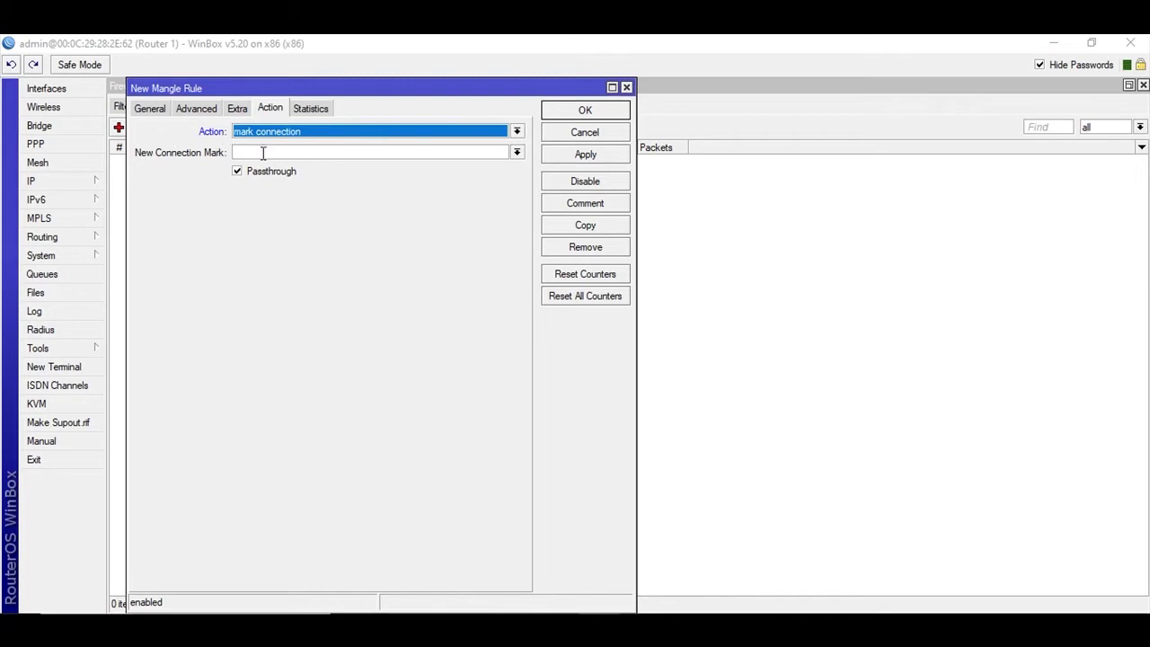
# Paste ISP1_connection as the mangle rule's new connection mark
pyautogui.moveTo(844, 609)
pyautogui.click(934, 566)
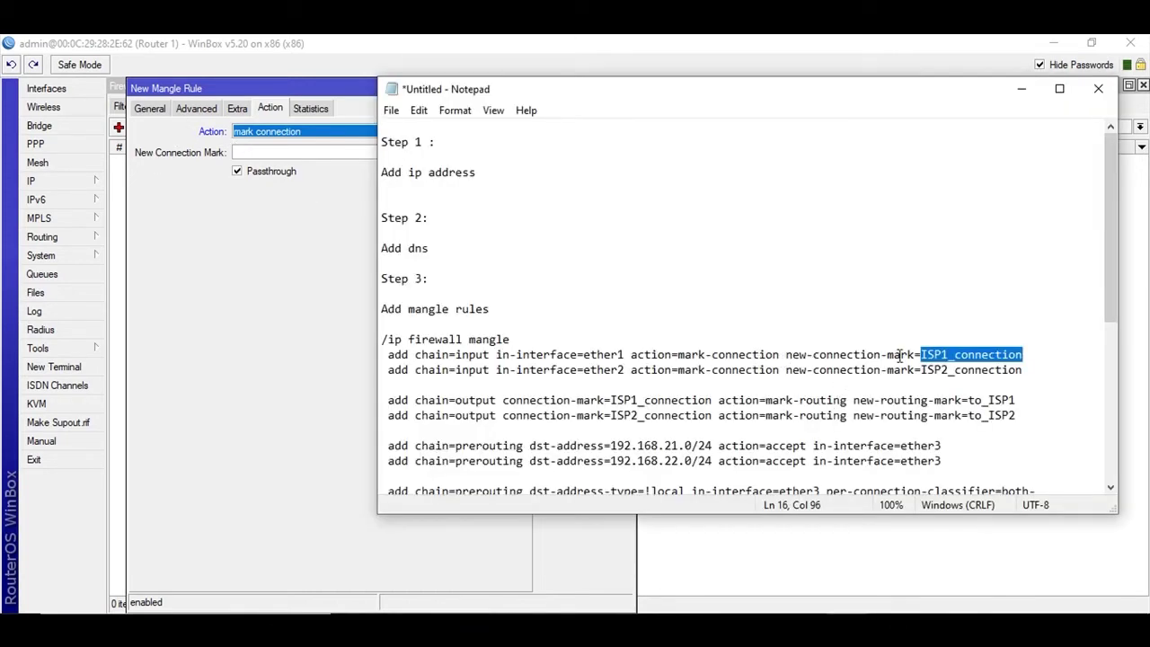
pyautogui.click(334, 147)
pyautogui.rightClick(335, 150)
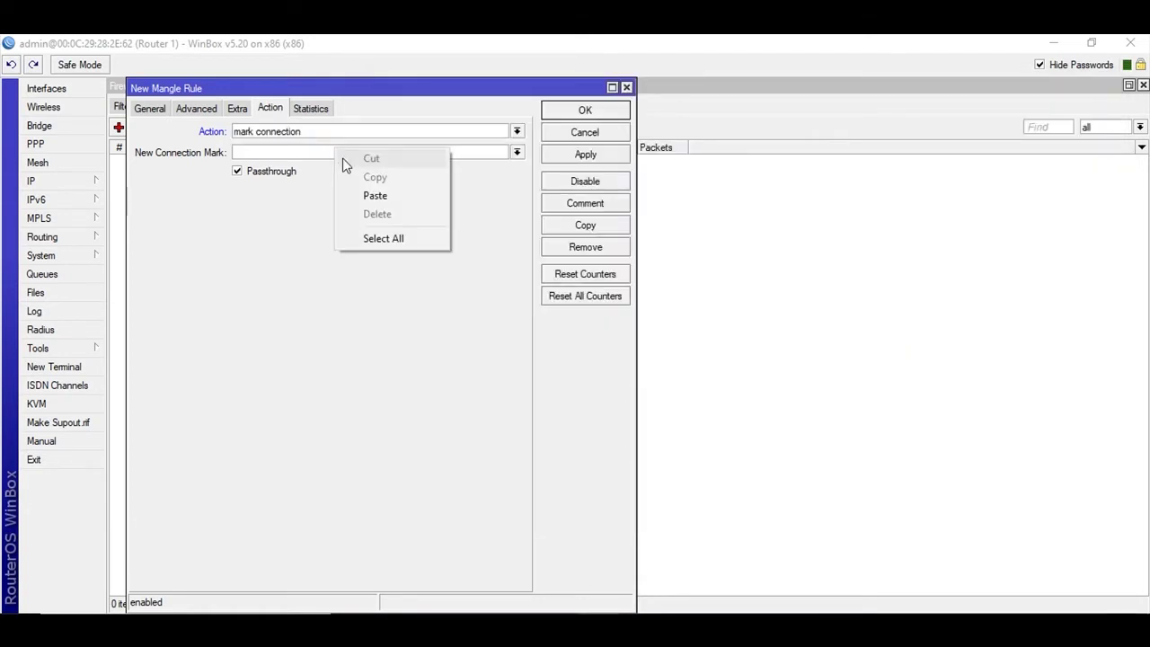
pyautogui.click(373, 195)
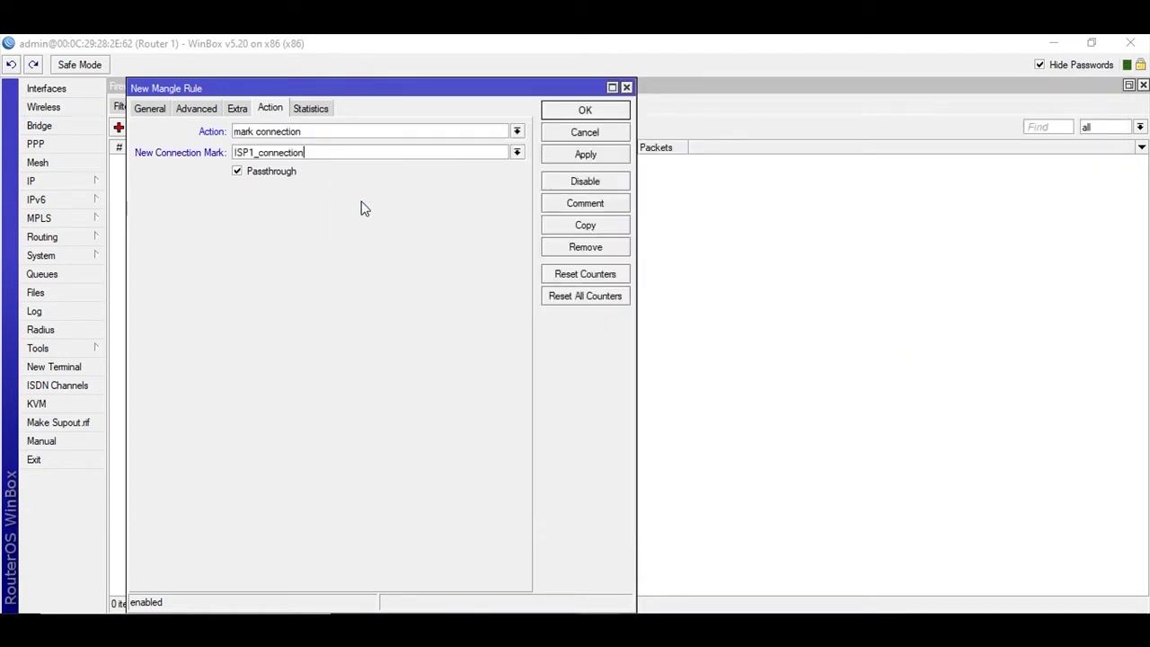
# Save the ISP1 input rule and read the second input rule, for ether2, in the notes
pyautogui.click(568, 156)
pyautogui.click(572, 112)
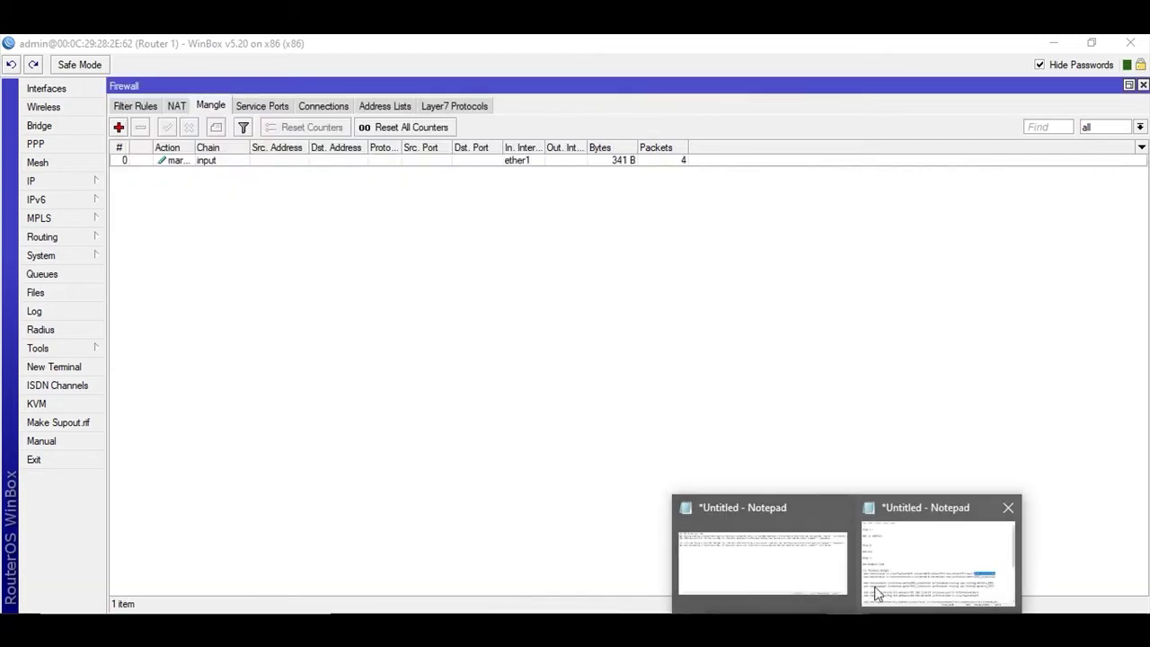
pyautogui.click(876, 588)
pyautogui.moveTo(388, 355); pyautogui.dragTo(1022, 355)
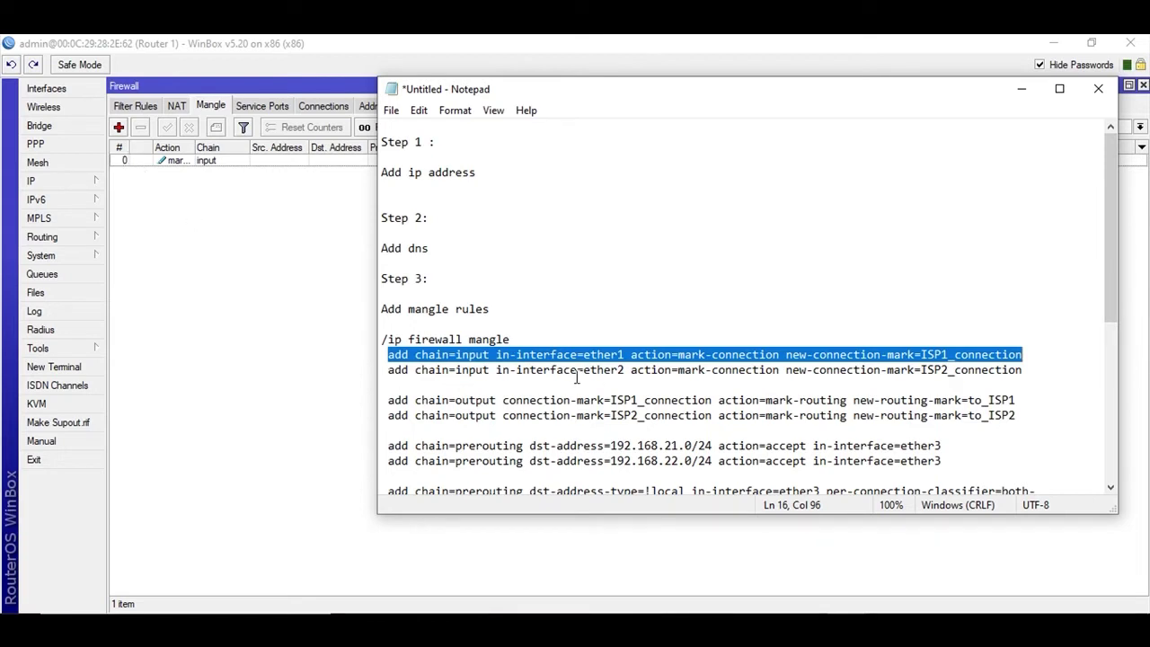
pyautogui.moveTo(387, 373); pyautogui.dragTo(984, 372)
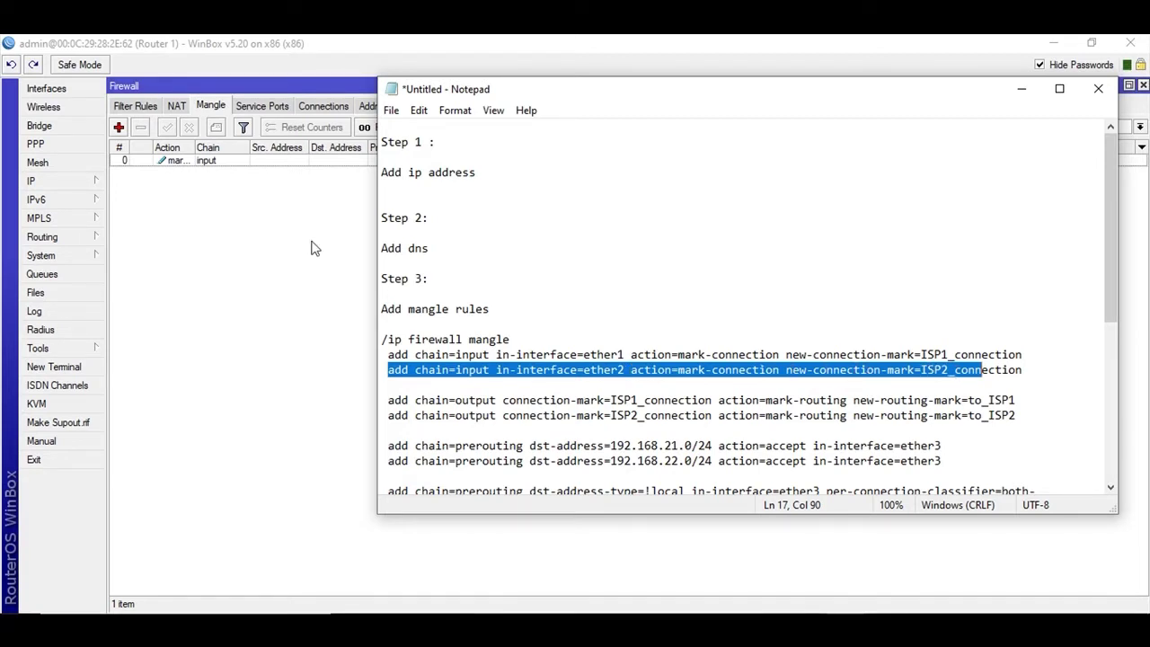
# Duplicate the existing ether1 mangle rule and set the copy's new connection mark to ISP2_connection
pyautogui.doubleClick(192, 162)
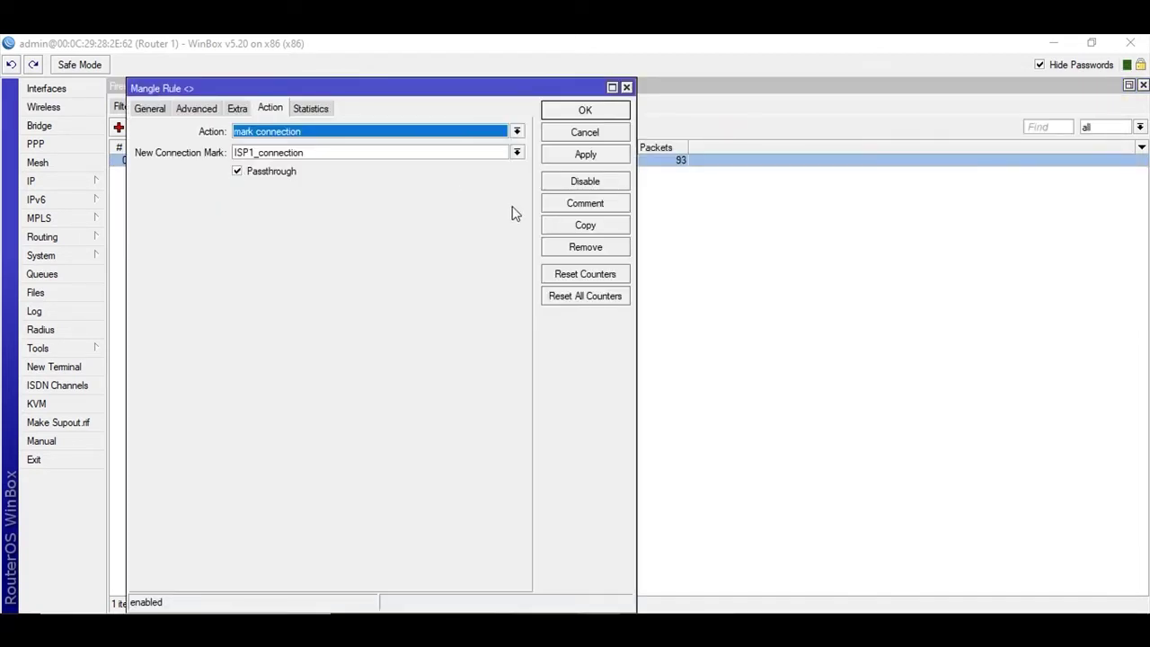
pyautogui.click(581, 225)
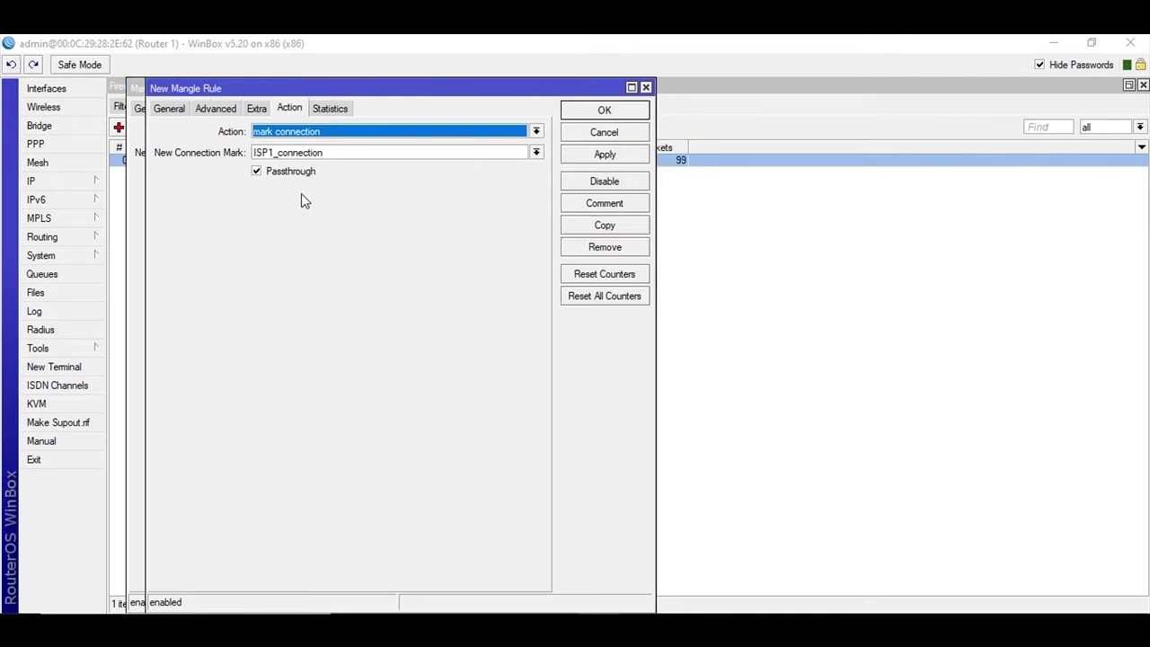
pyautogui.click(271, 153)
pyautogui.press('BackSpace')
pyautogui.write('2')
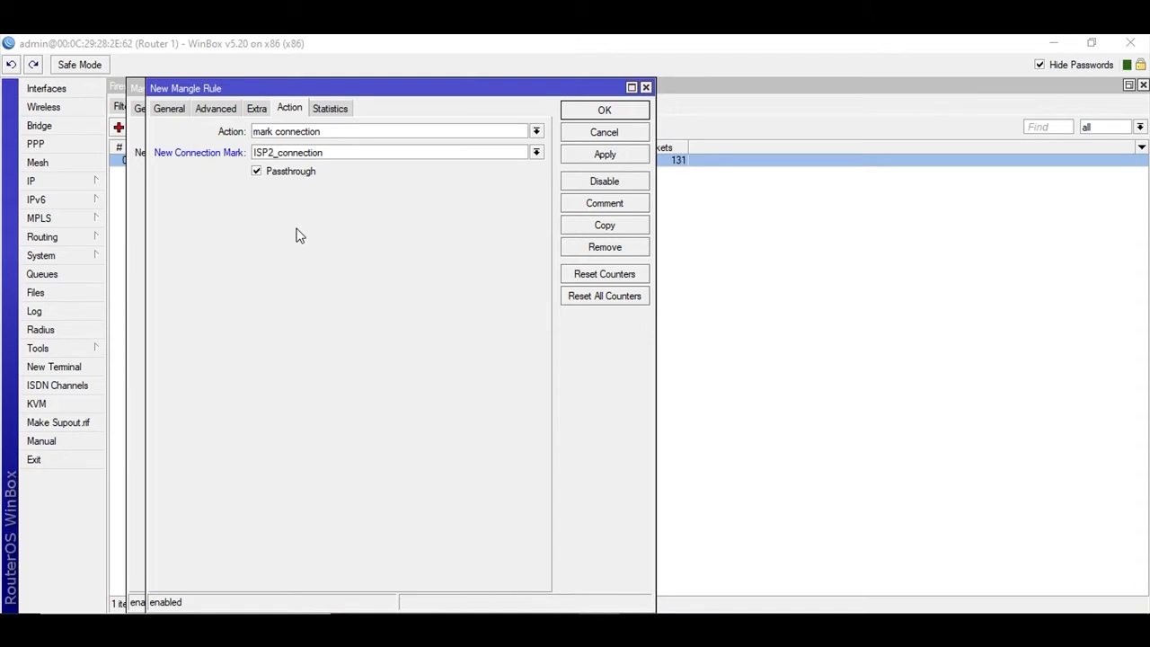
# Set the duplicated rule's incoming interface to ether2, then save it and close the original rule
pyautogui.click(173, 108)
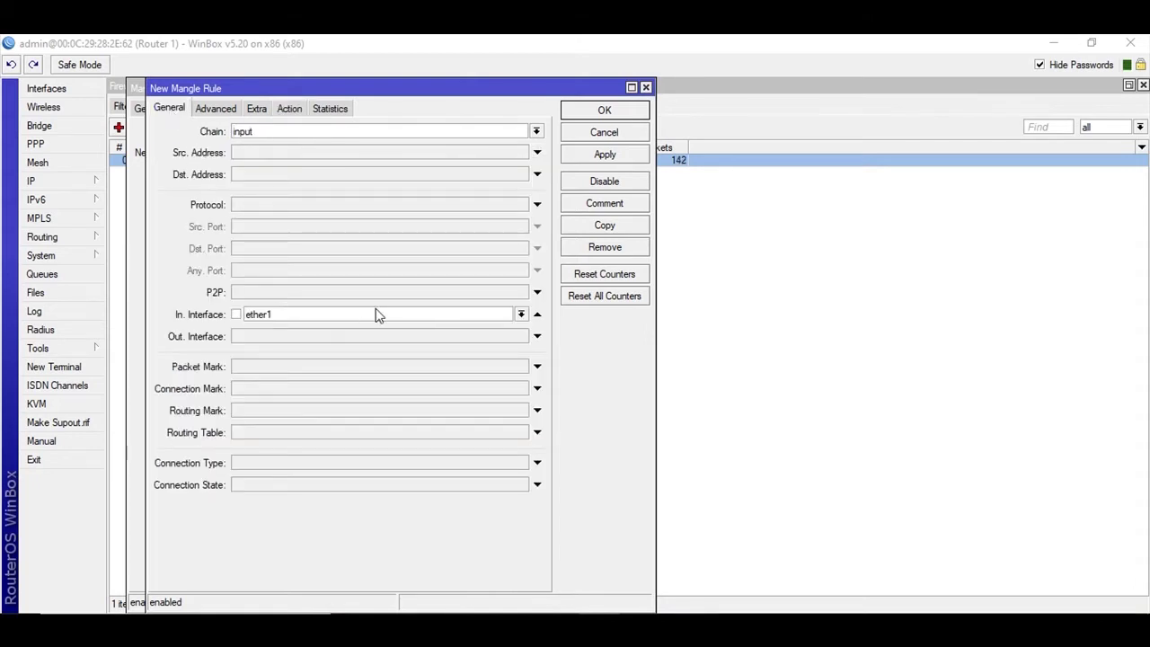
pyautogui.click(521, 314)
pyautogui.click(440, 340)
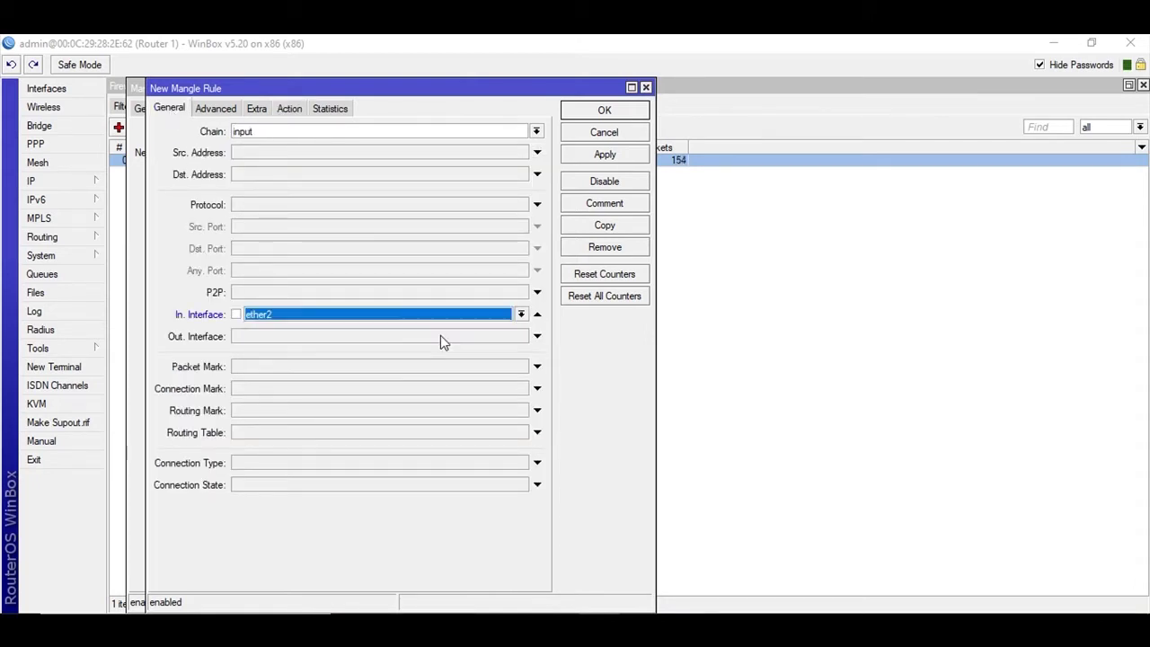
pyautogui.click(605, 153)
pyautogui.click(614, 112)
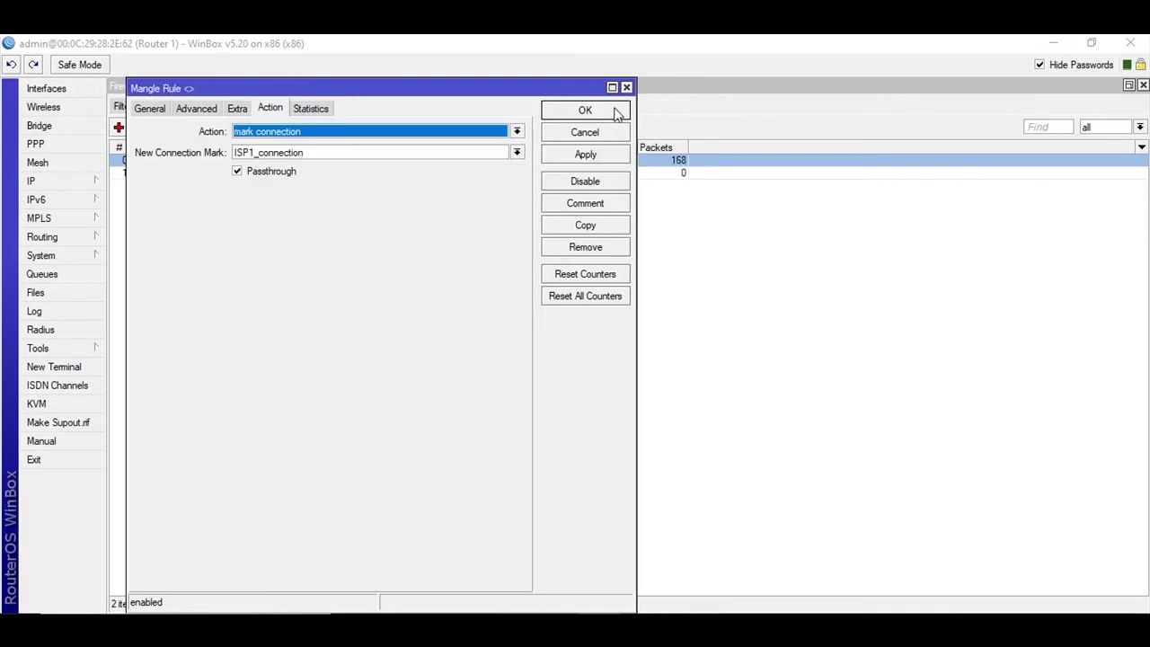
pyautogui.click(602, 112)
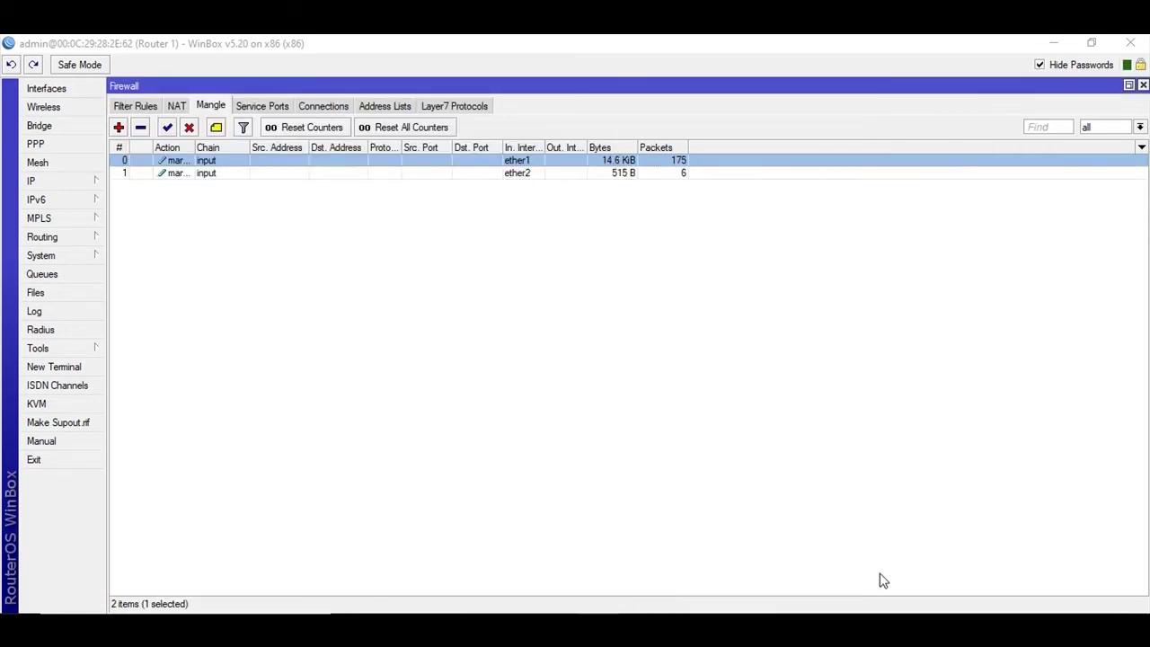
# Create a new mangle rule following the first output rule in the notes and set its chain to output
pyautogui.click(936, 557)
pyautogui.scroll(-1, 571, 415)
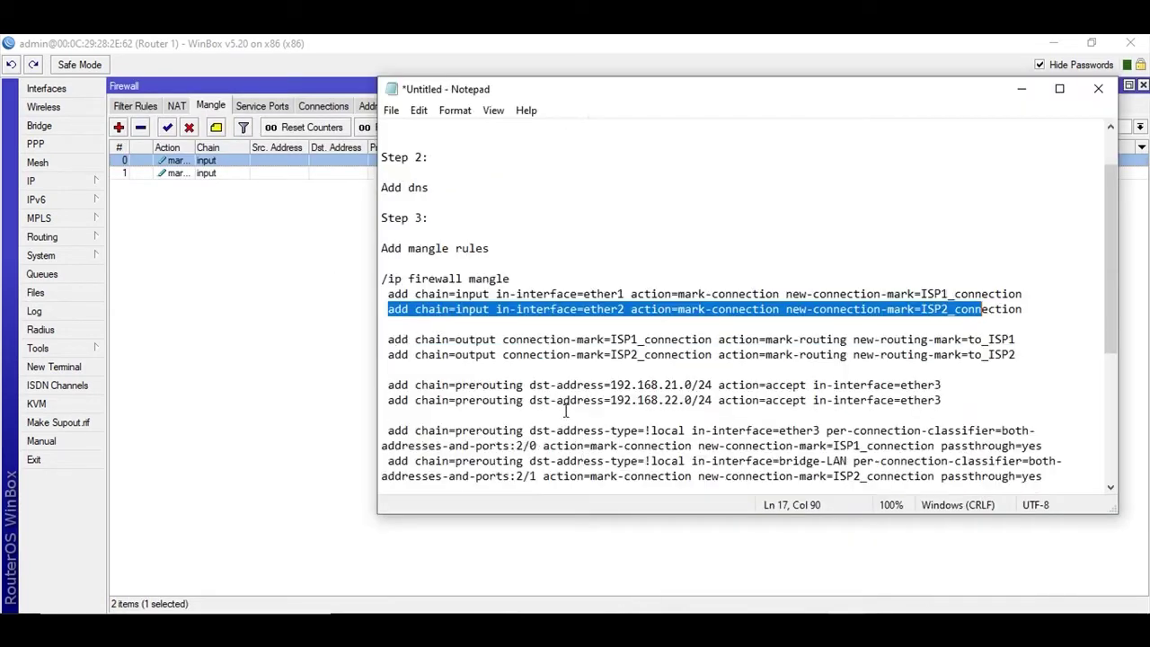
pyautogui.moveTo(389, 340); pyautogui.dragTo(493, 341)
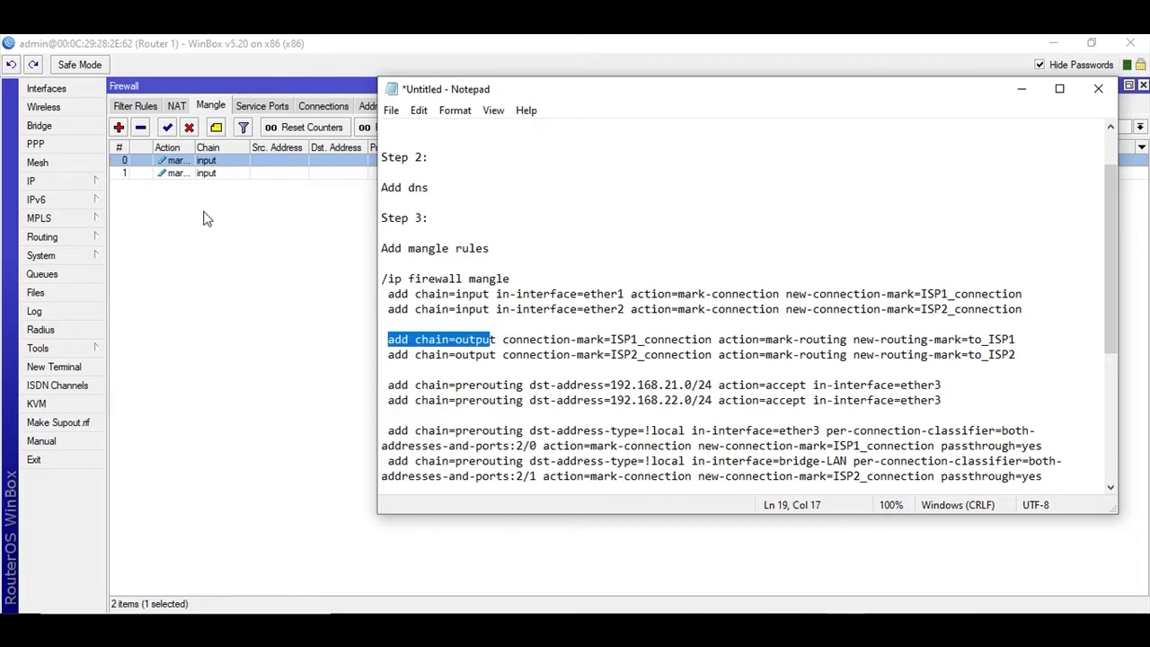
pyautogui.click(119, 127)
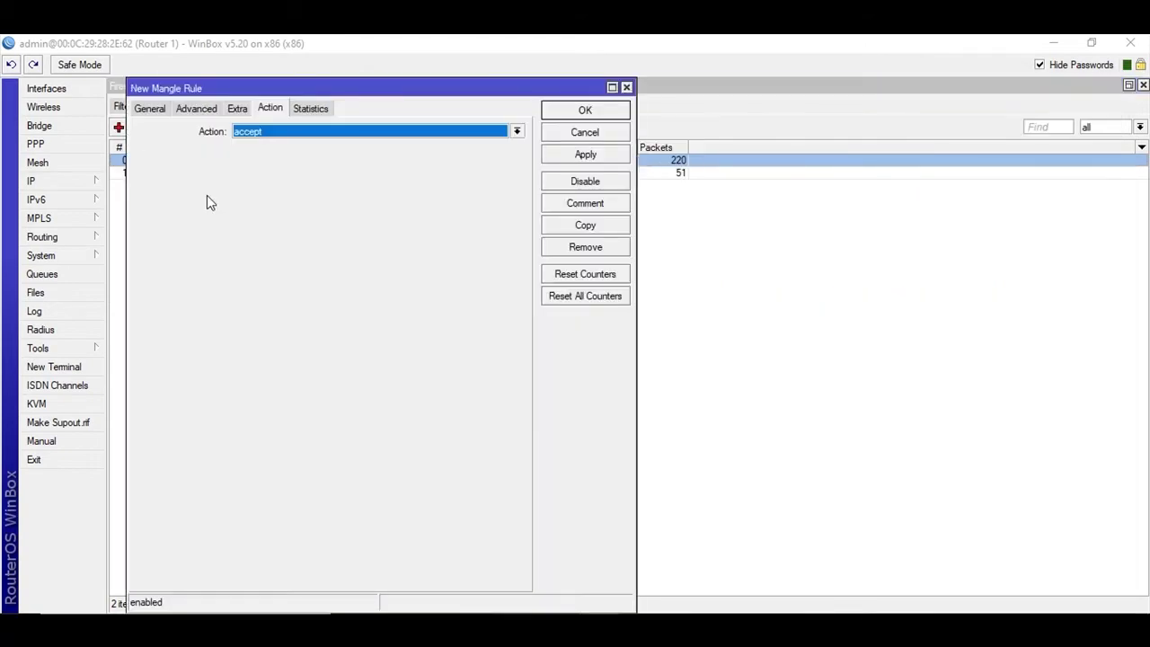
pyautogui.click(150, 109)
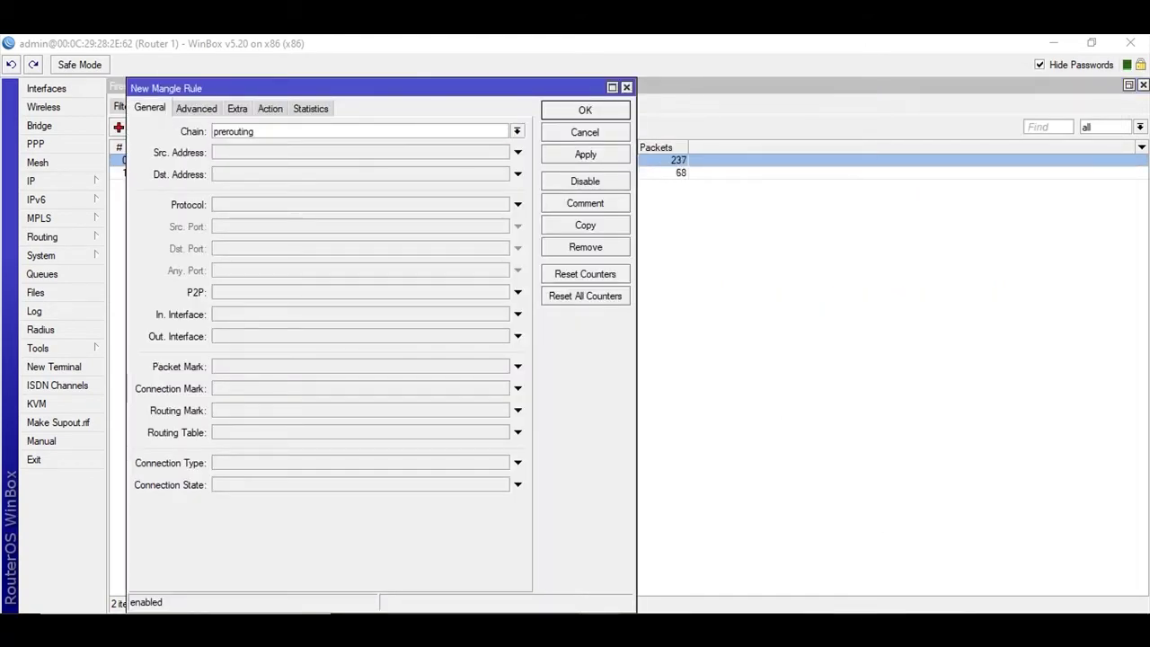
pyautogui.click(898, 548)
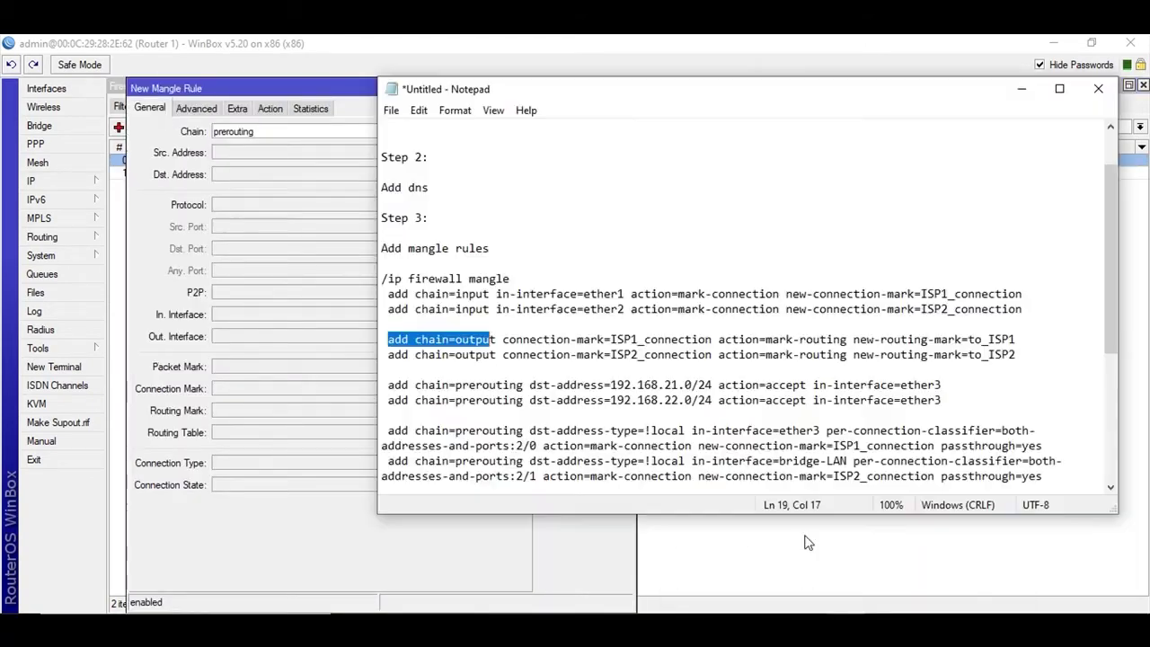
pyautogui.click(354, 127)
pyautogui.click(518, 132)
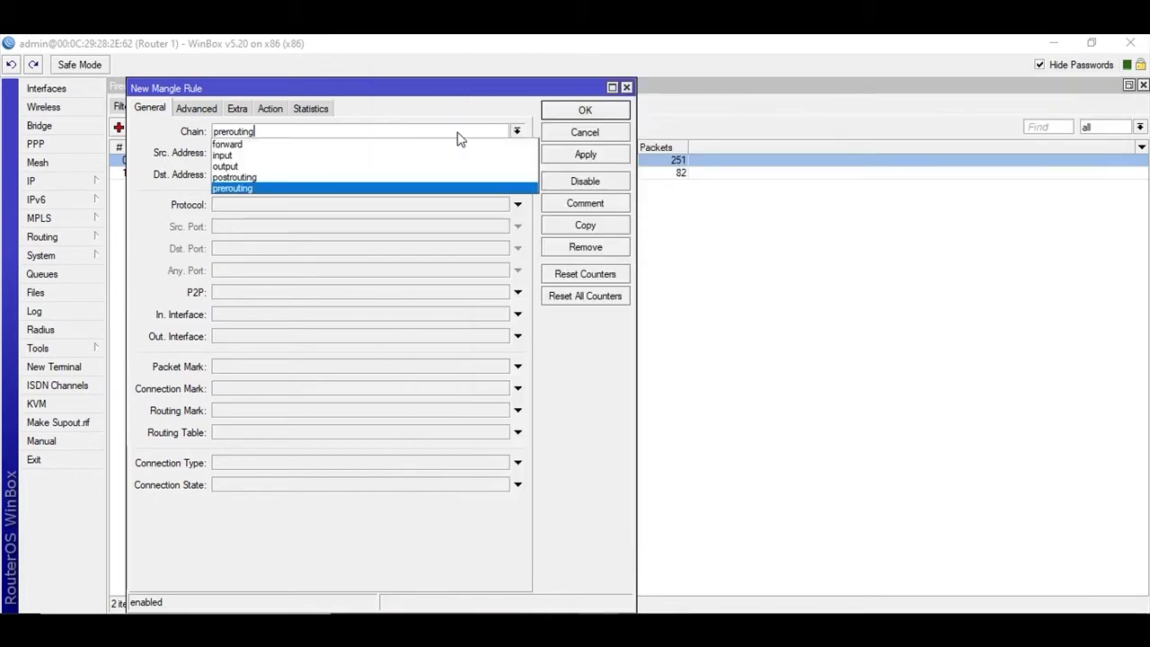
pyautogui.click(305, 167)
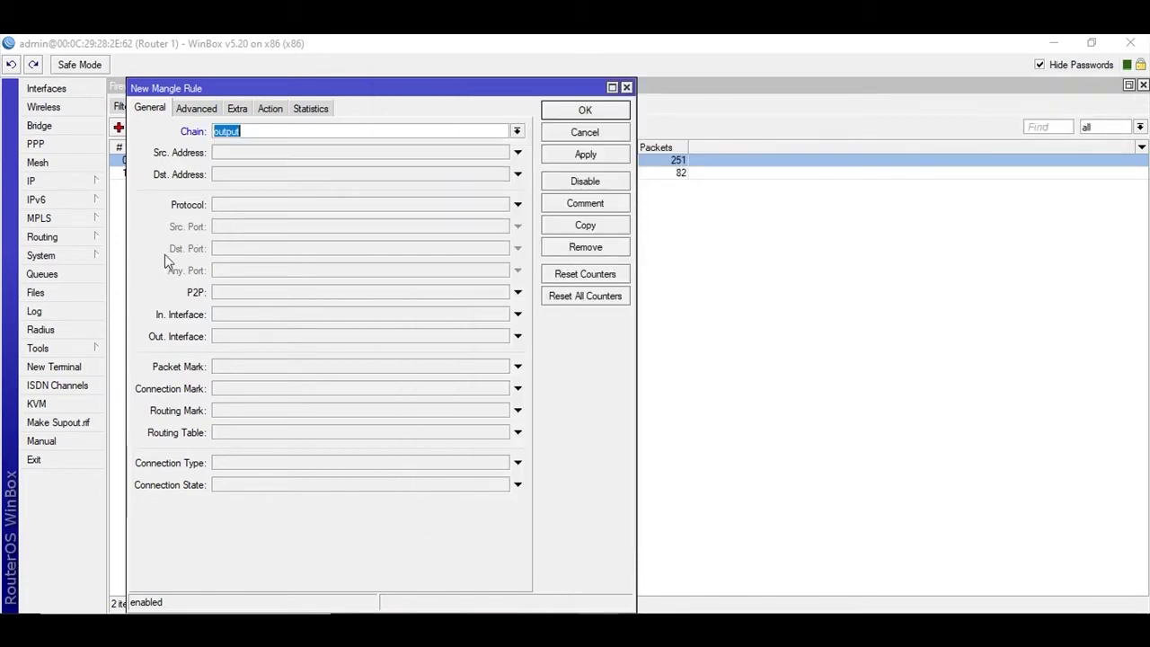
# Set the output rule's connection mark to ISP1_connection, as given in the notes
pyautogui.click(870, 584)
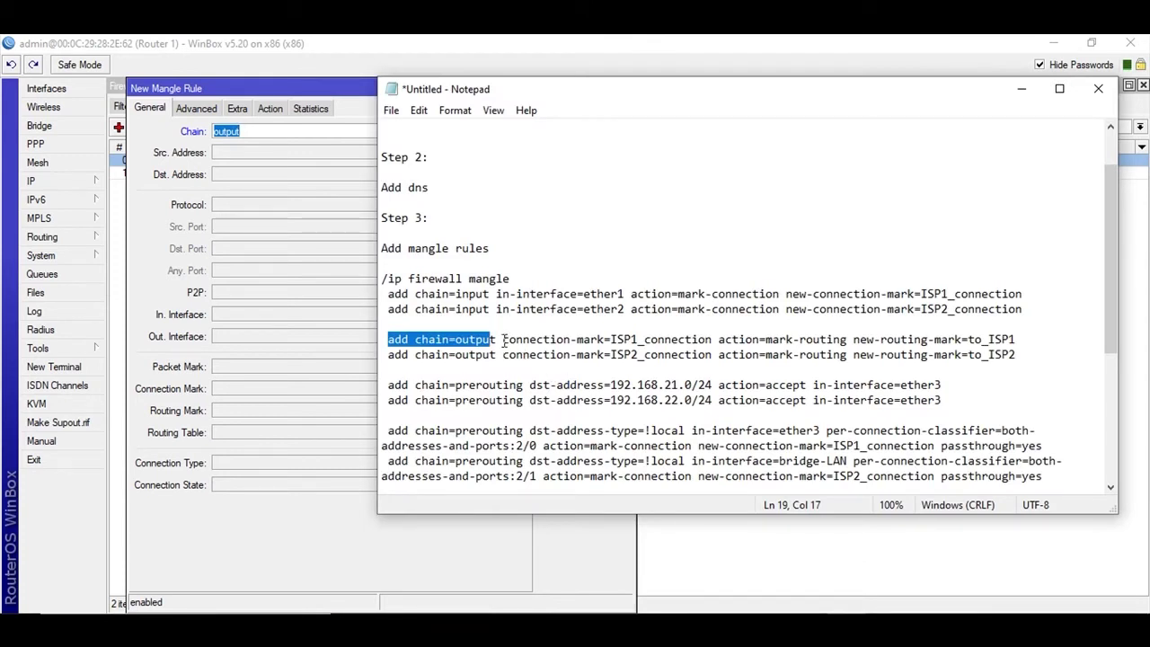
pyautogui.click(238, 388)
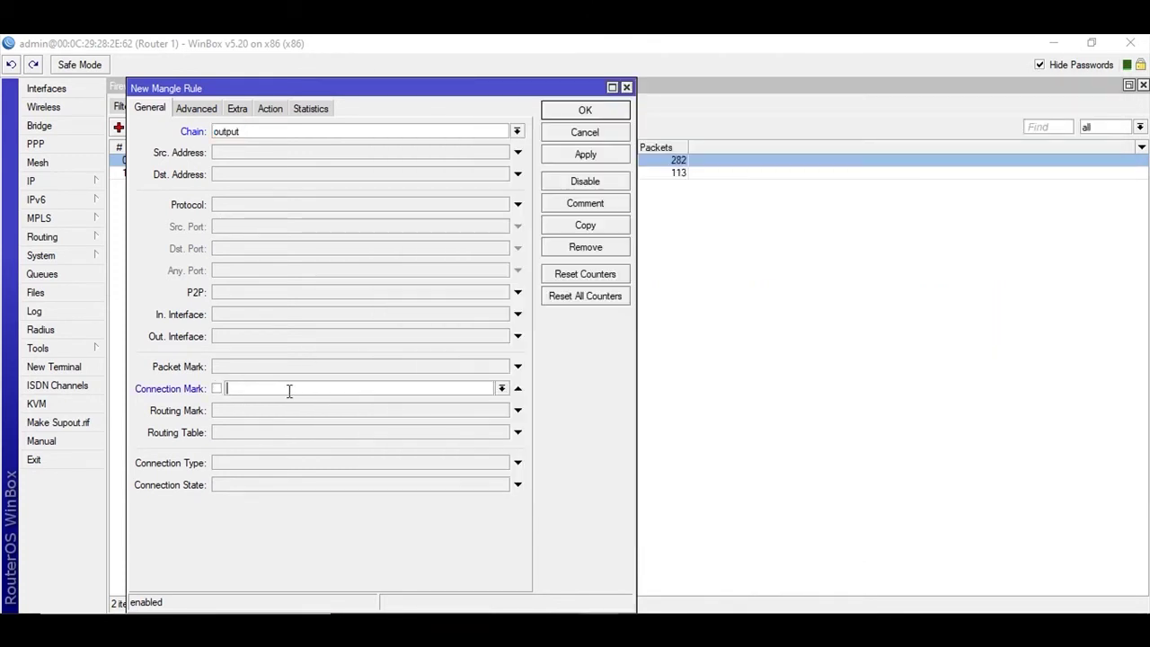
pyautogui.click(501, 388)
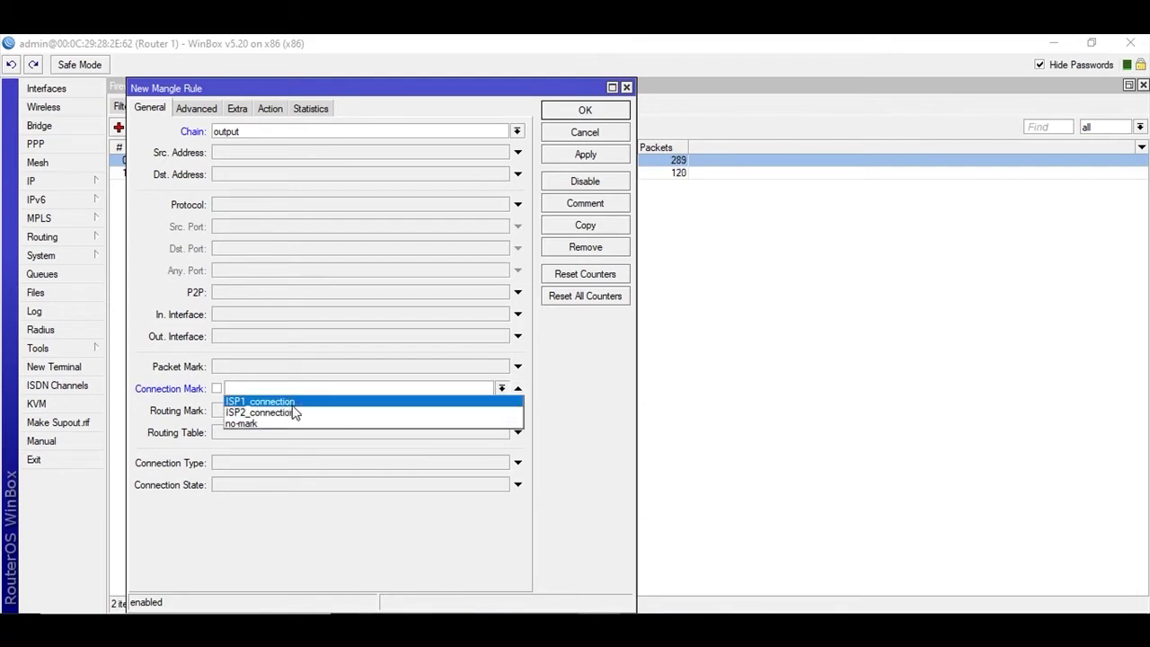
pyautogui.click(252, 401)
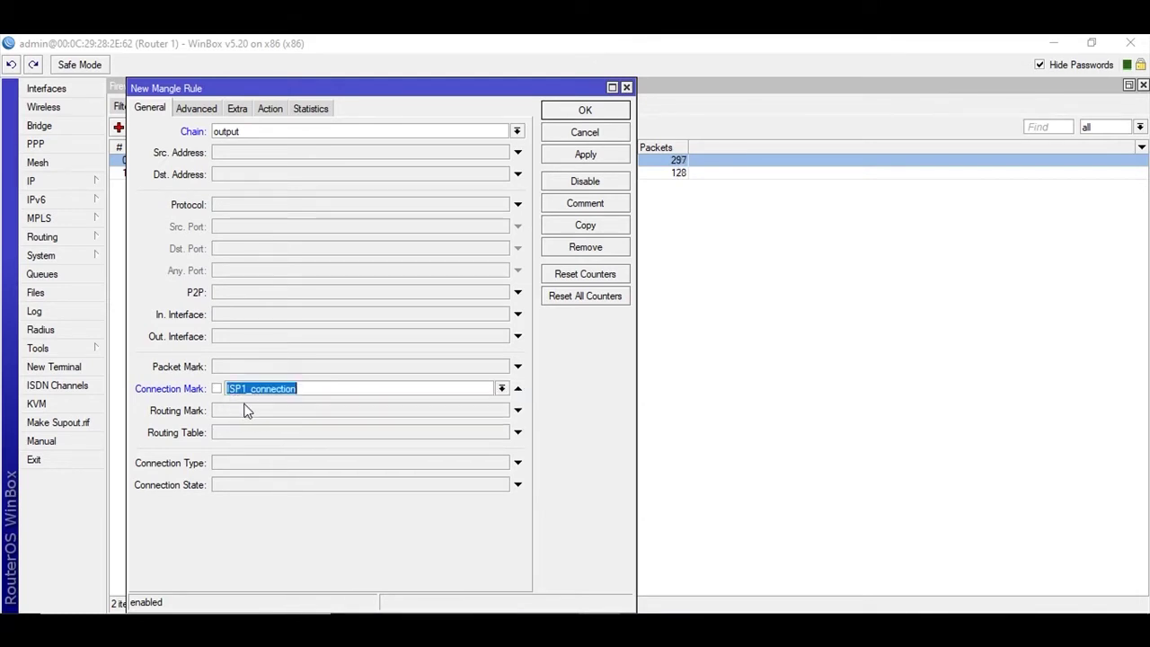
# Copy the routing mark name to_ISP1 from the first output rule in the notes
pyautogui.moveTo(813, 612)
pyautogui.click(876, 546)
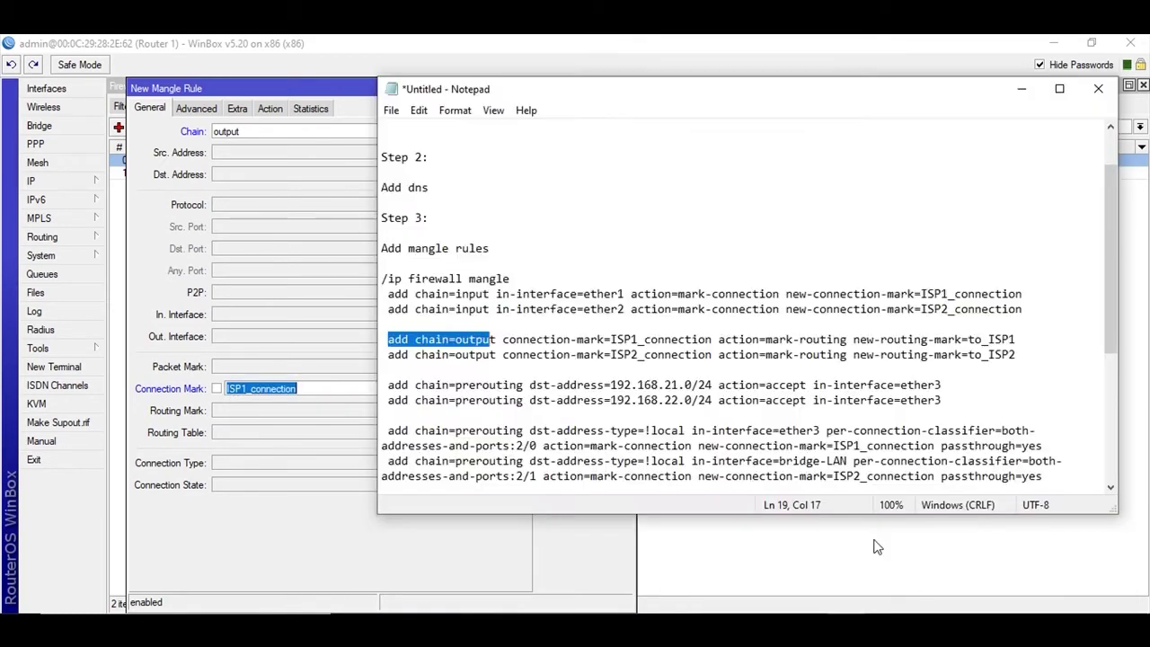
pyautogui.moveTo(522, 342); pyautogui.dragTo(1020, 342)
pyautogui.click(969, 339)
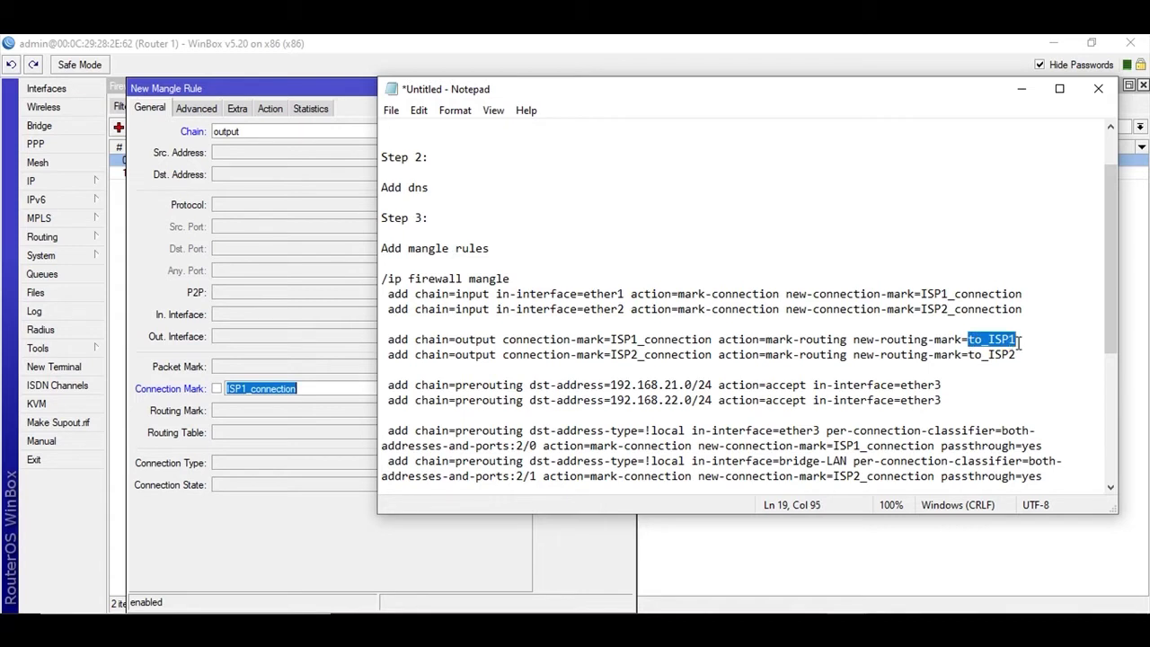
# Set the output rule's action to mark routing with to_ISP1 as the new routing mark and apply it
pyautogui.click(283, 108)
pyautogui.click(291, 144)
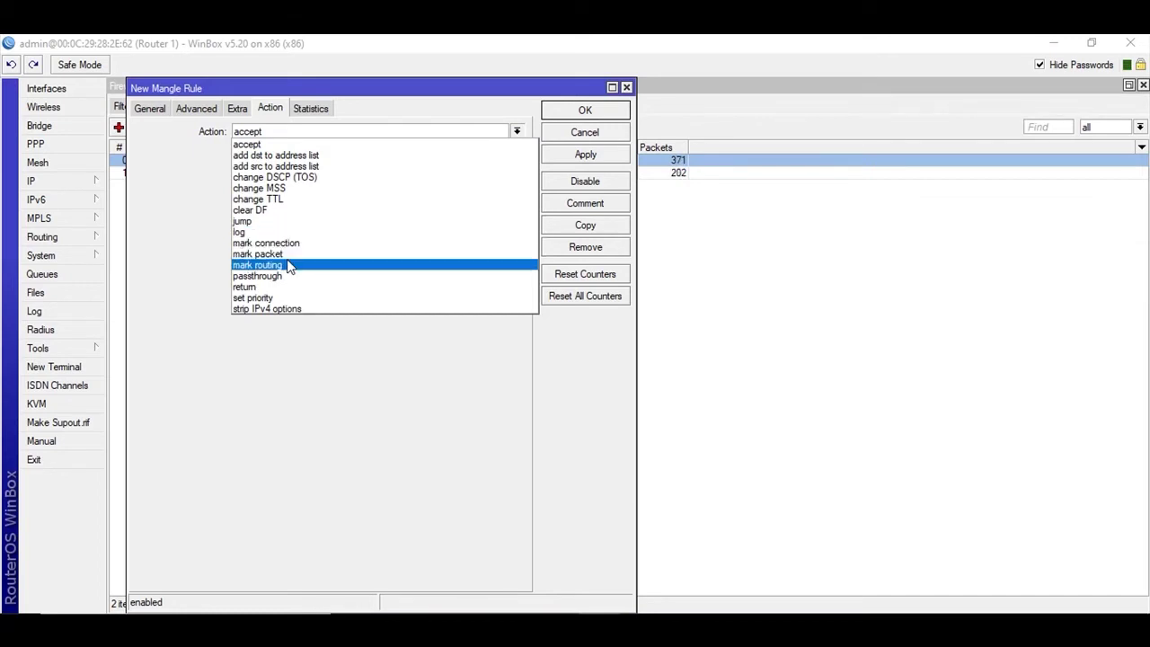
pyautogui.click(287, 265)
pyautogui.click(294, 153)
pyautogui.write('to_ISP1')
pyautogui.click(583, 155)
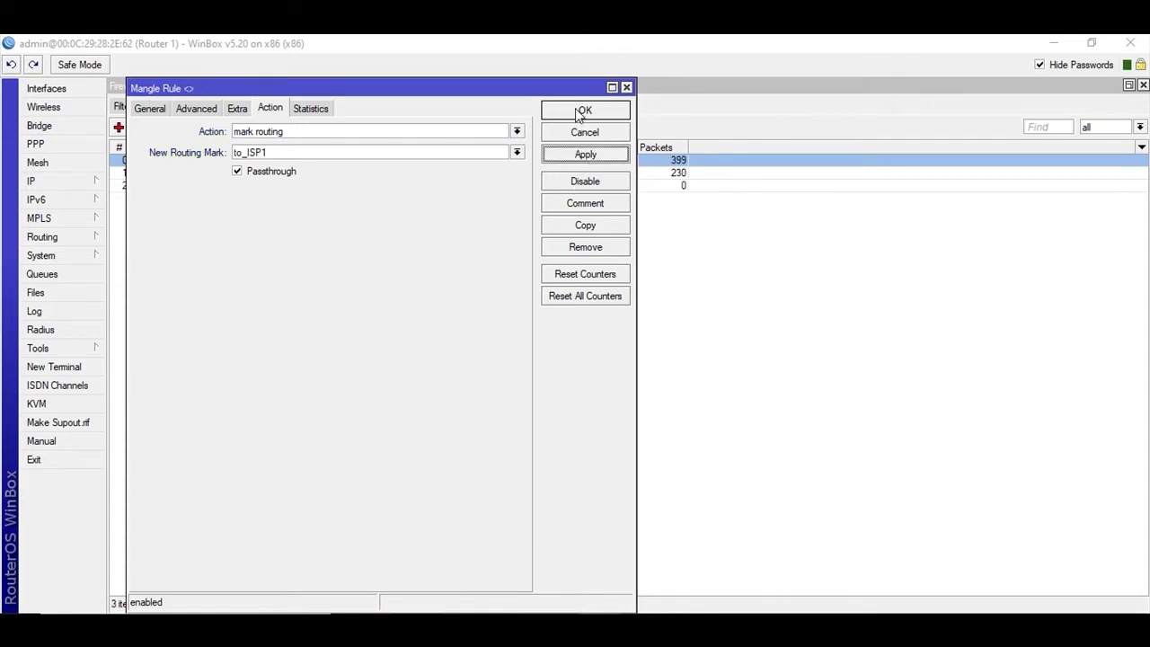
# Duplicate the output rule with new routing mark to_ISP2 and connection mark ISP2_connection, and save the copy
pyautogui.click(585, 224)
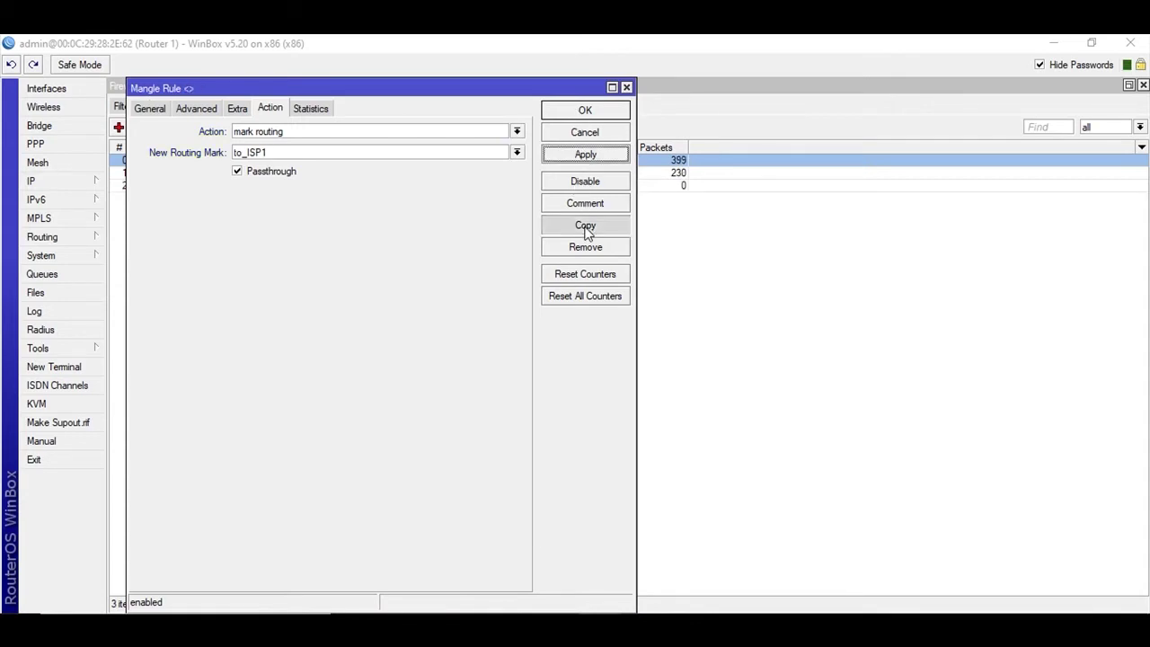
pyautogui.click(298, 152)
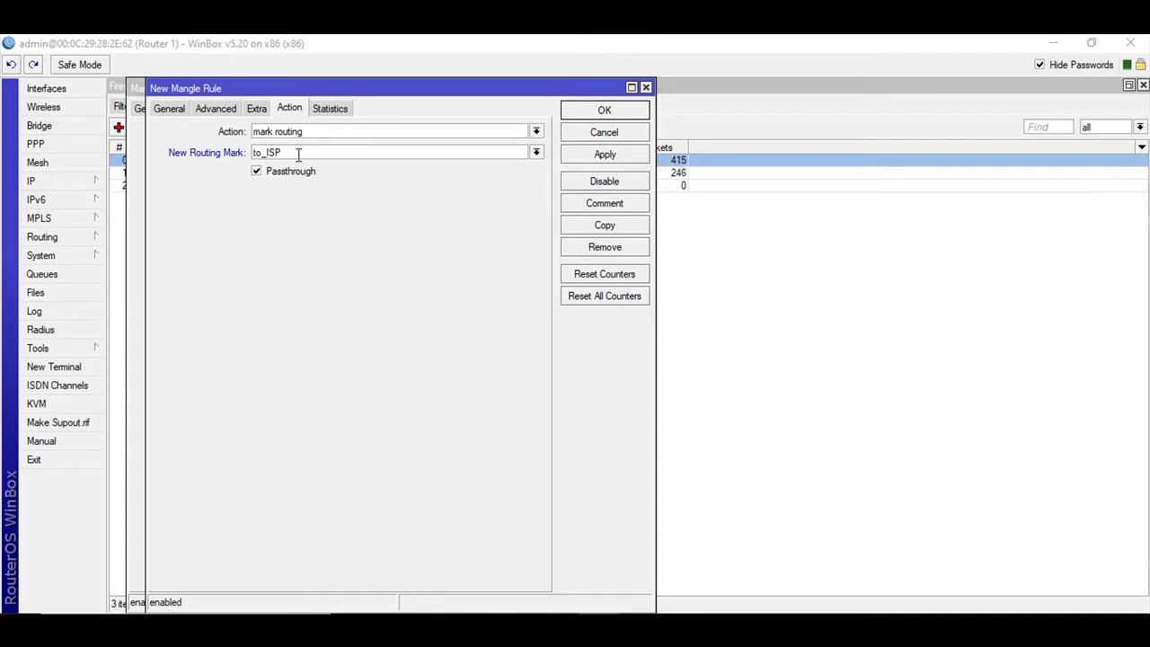
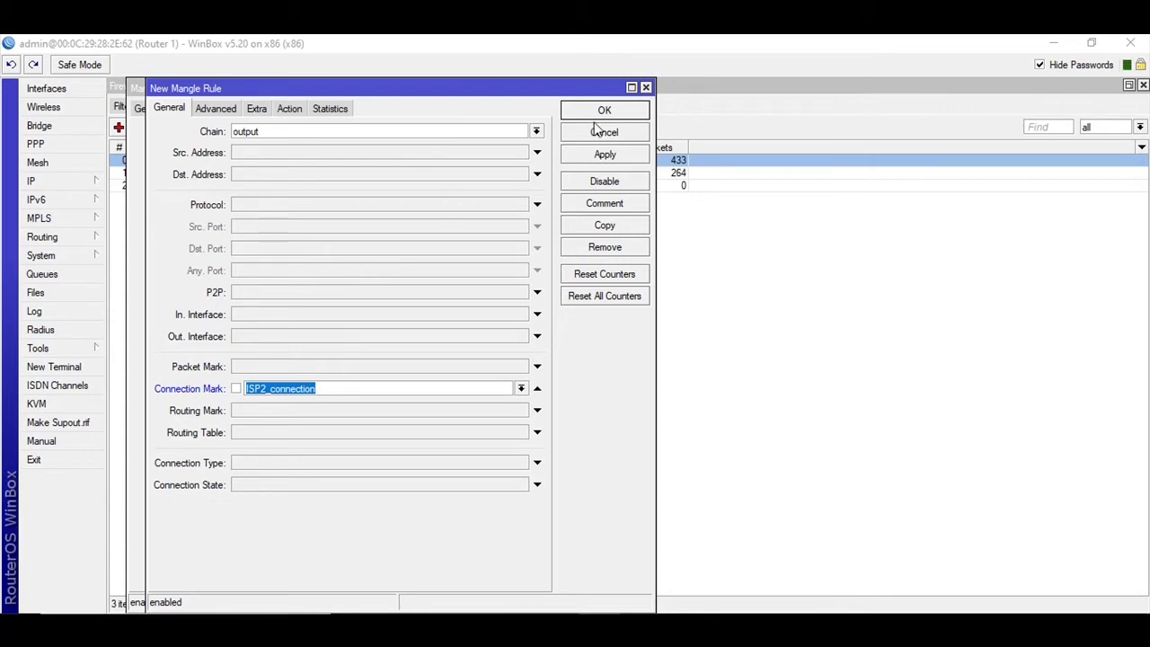
pyautogui.click(595, 157)
pyautogui.click(570, 111)
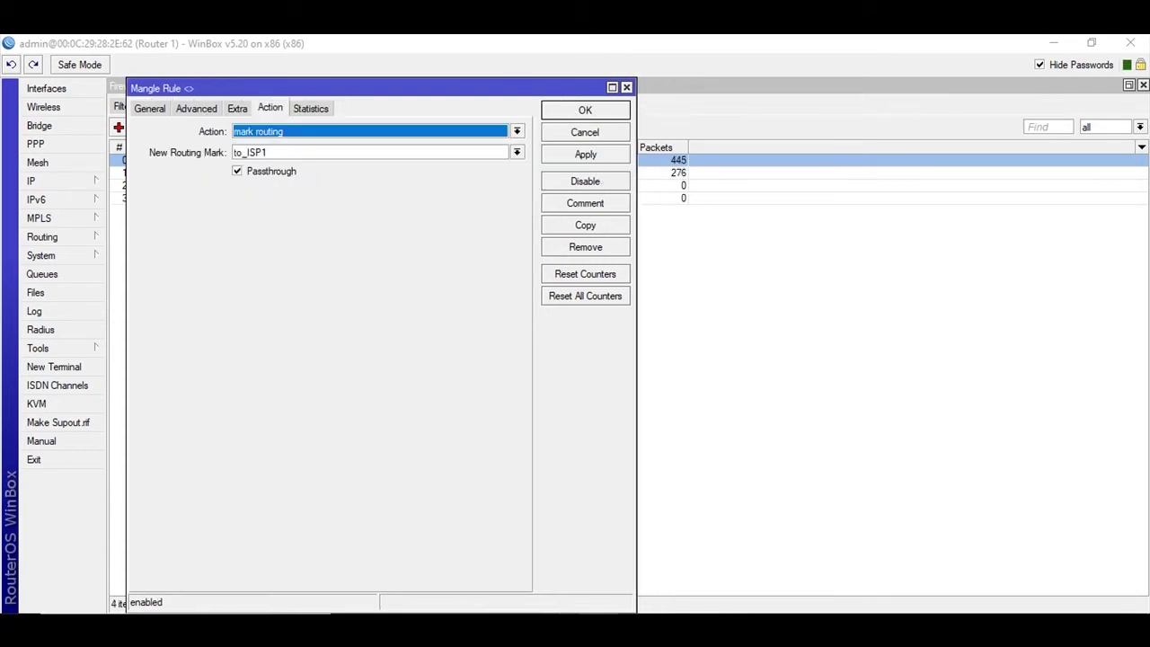
# Check the output rules against the notes and close the original to_ISP1 rule
pyautogui.click(943, 548)
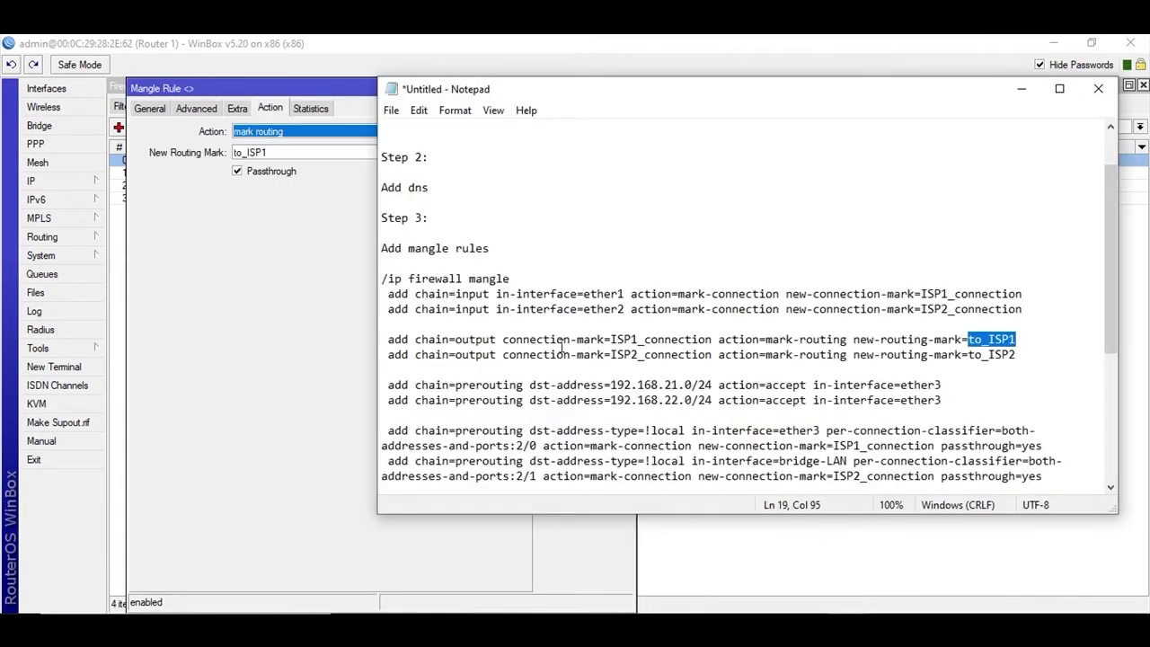
pyautogui.moveTo(388, 338); pyautogui.dragTo(728, 339)
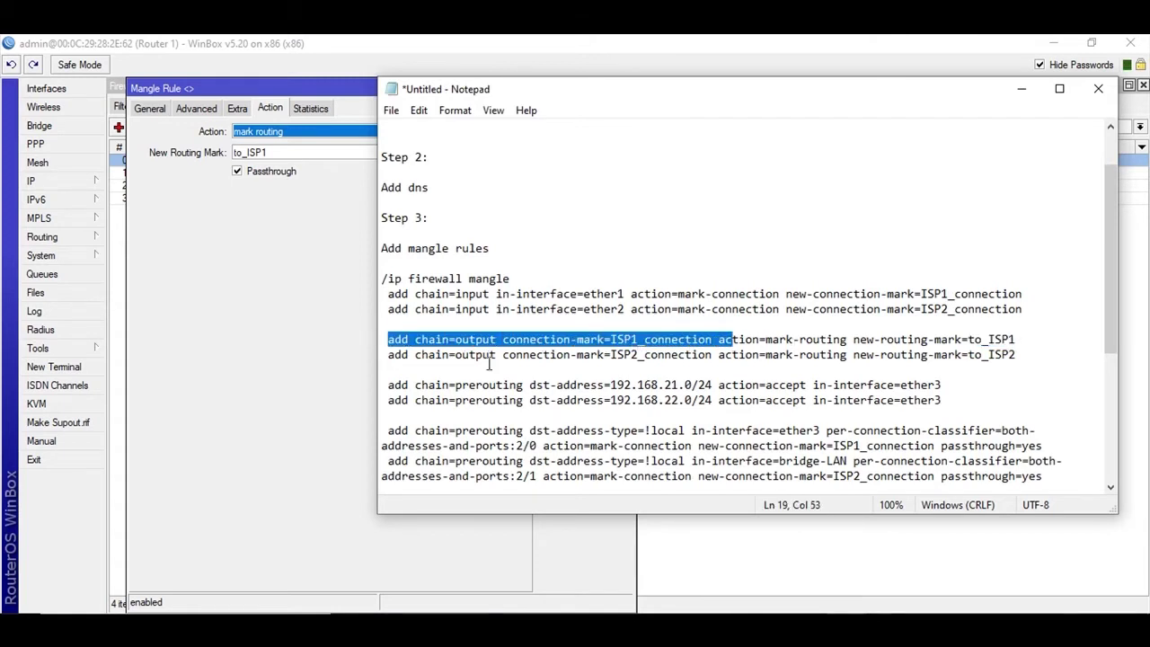
pyautogui.click(395, 385)
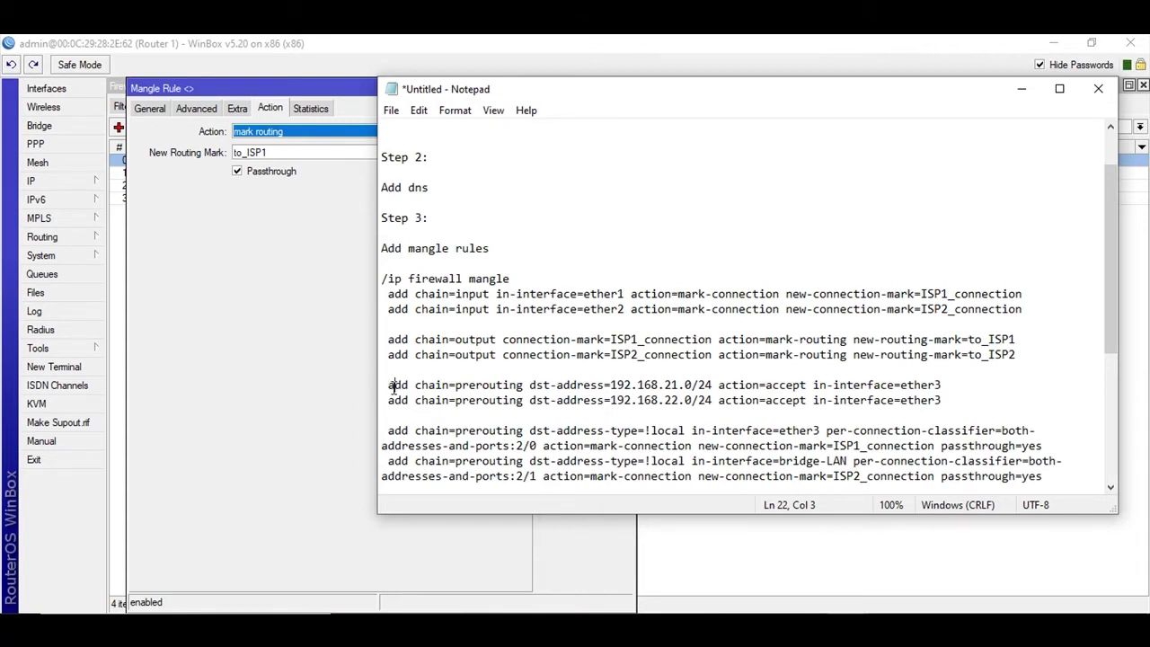
pyautogui.click(305, 292)
pyautogui.click(578, 115)
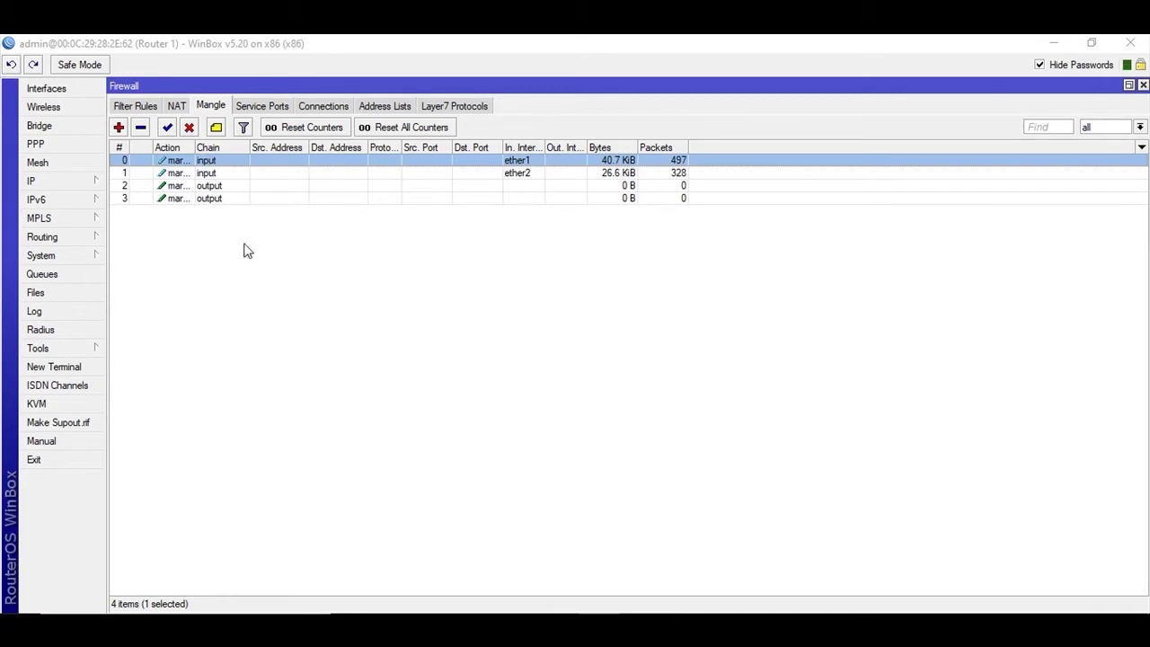
# Review the two prerouting accept rules for 192.168.21.0/24 and 192.168.22.0/24 in the notes
pyautogui.click(868, 575)
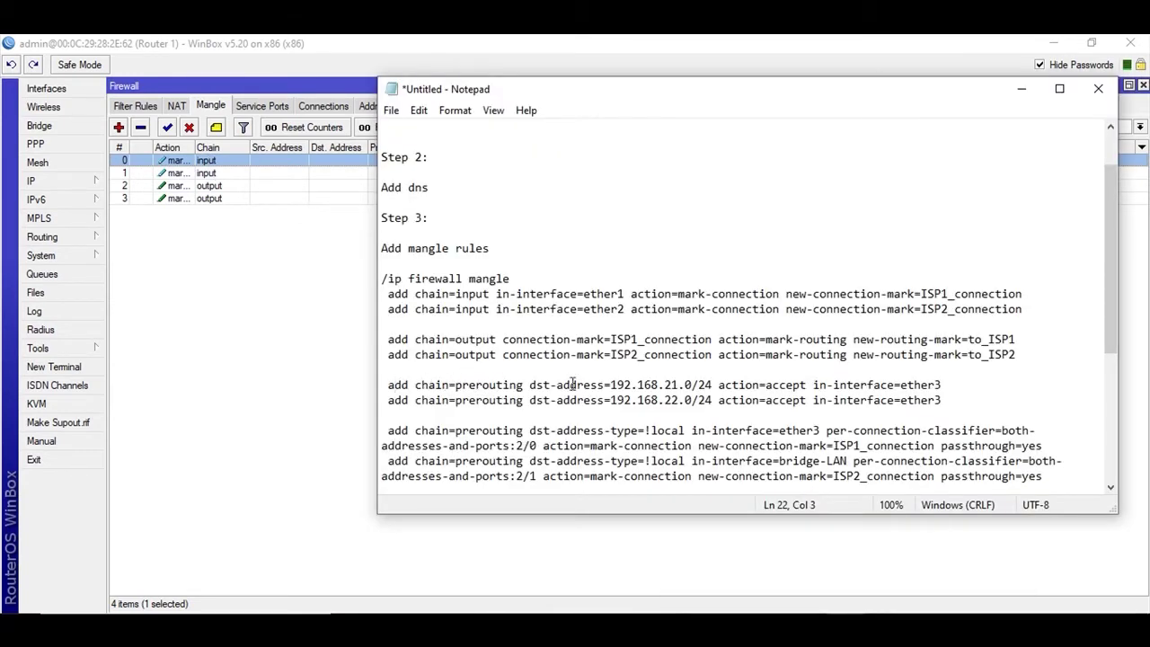
pyautogui.click(476, 385)
pyautogui.moveTo(380, 384); pyautogui.dragTo(517, 384)
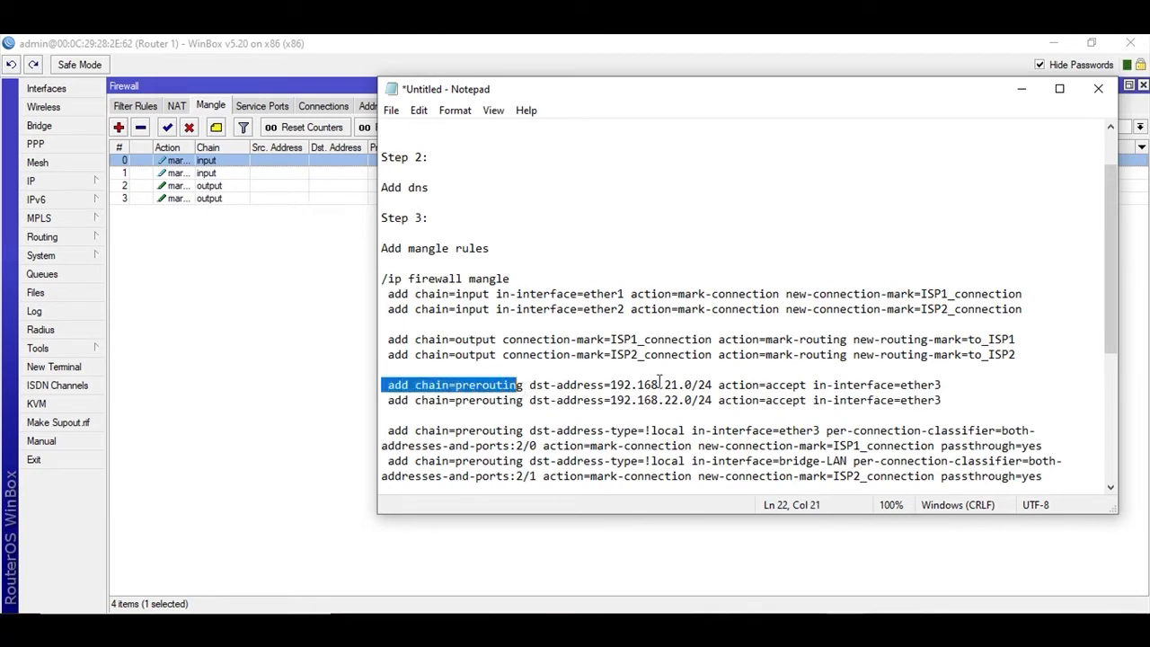
pyautogui.moveTo(711, 384); pyautogui.dragTo(557, 388)
pyautogui.click(711, 399)
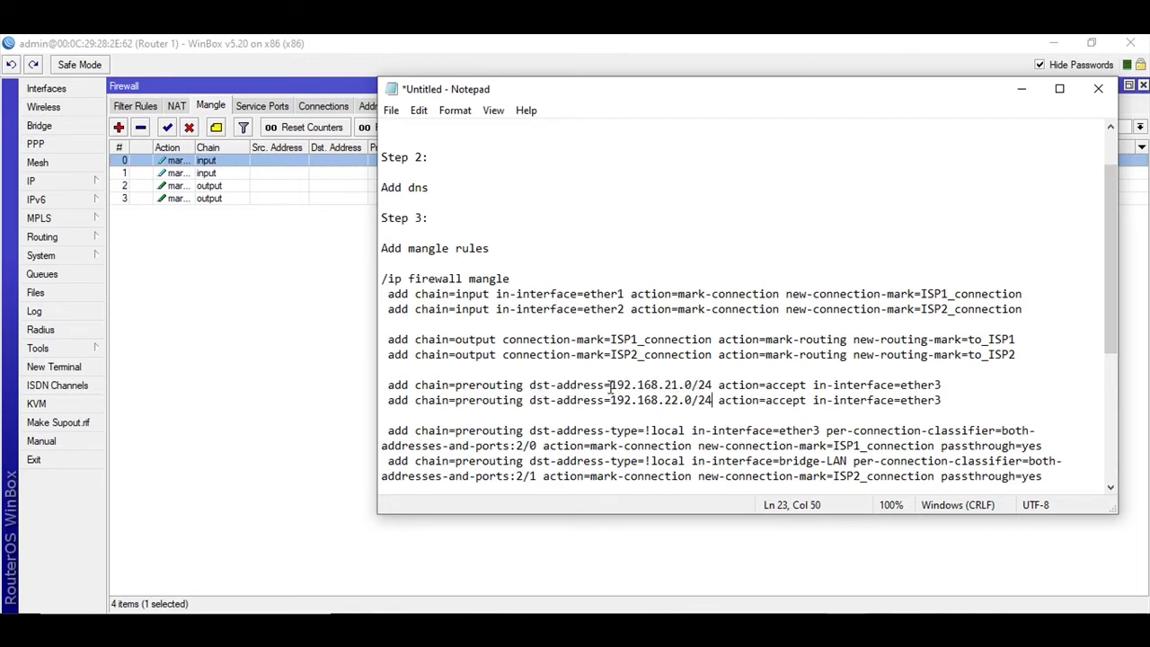
pyautogui.moveTo(610, 385); pyautogui.dragTo(804, 384)
pyautogui.click(813, 385)
# Start a new mangle rule on the prerouting chain, checking it against the first accept rule in the notes
pyautogui.click(118, 128)
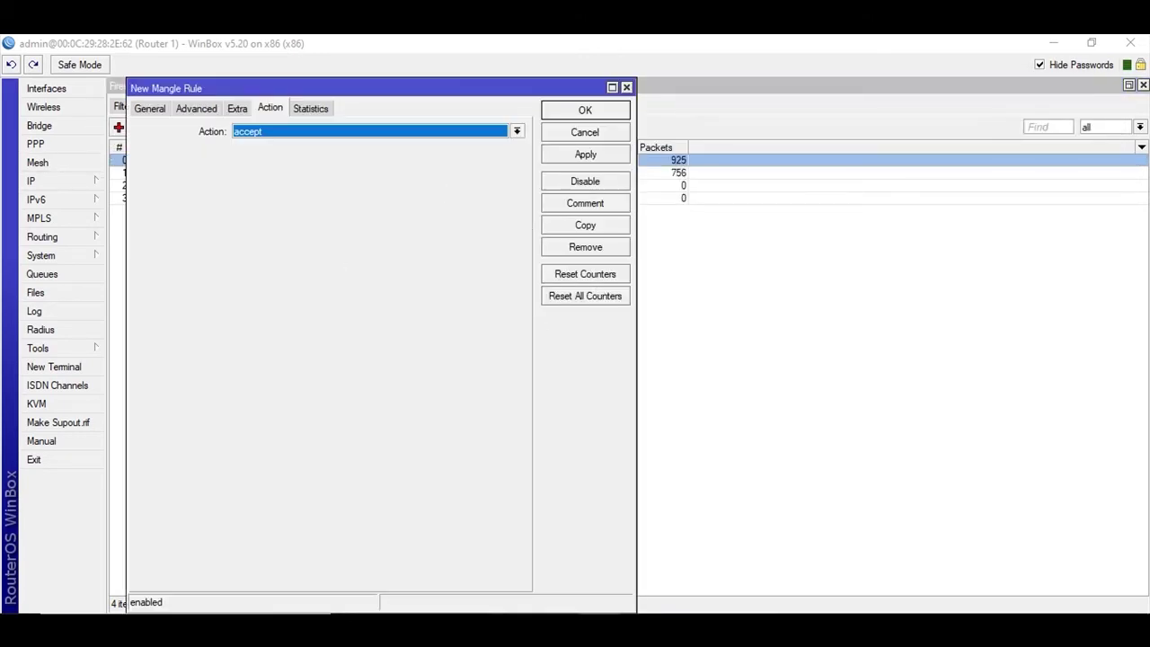
pyautogui.click(870, 539)
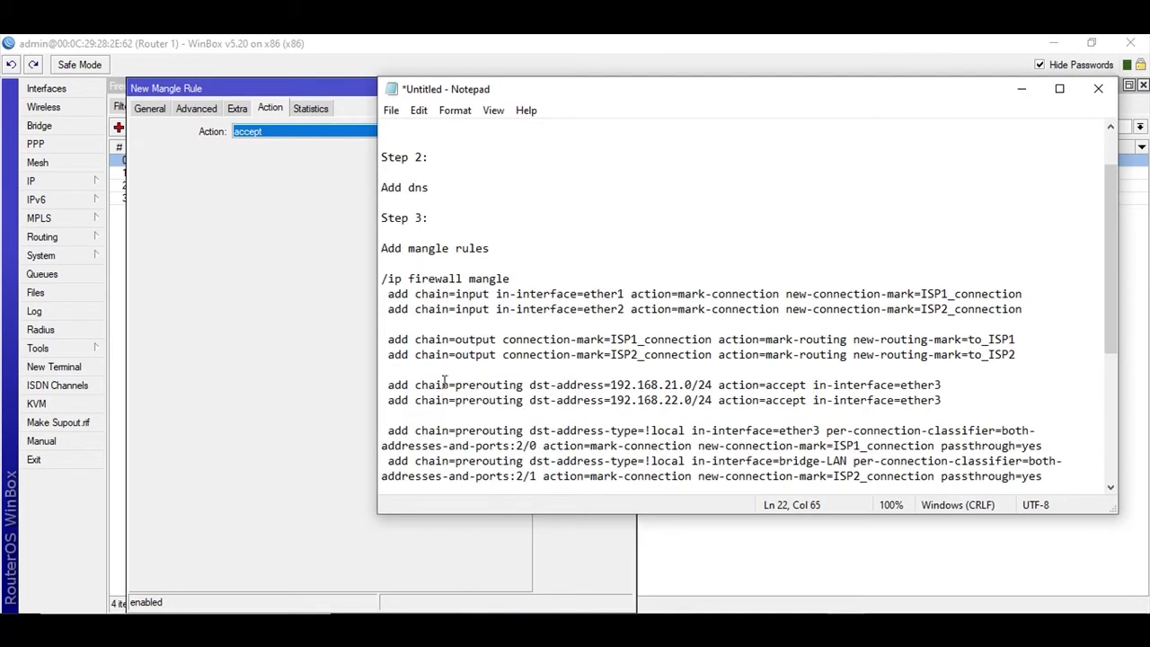
pyautogui.moveTo(396, 384); pyautogui.dragTo(530, 386)
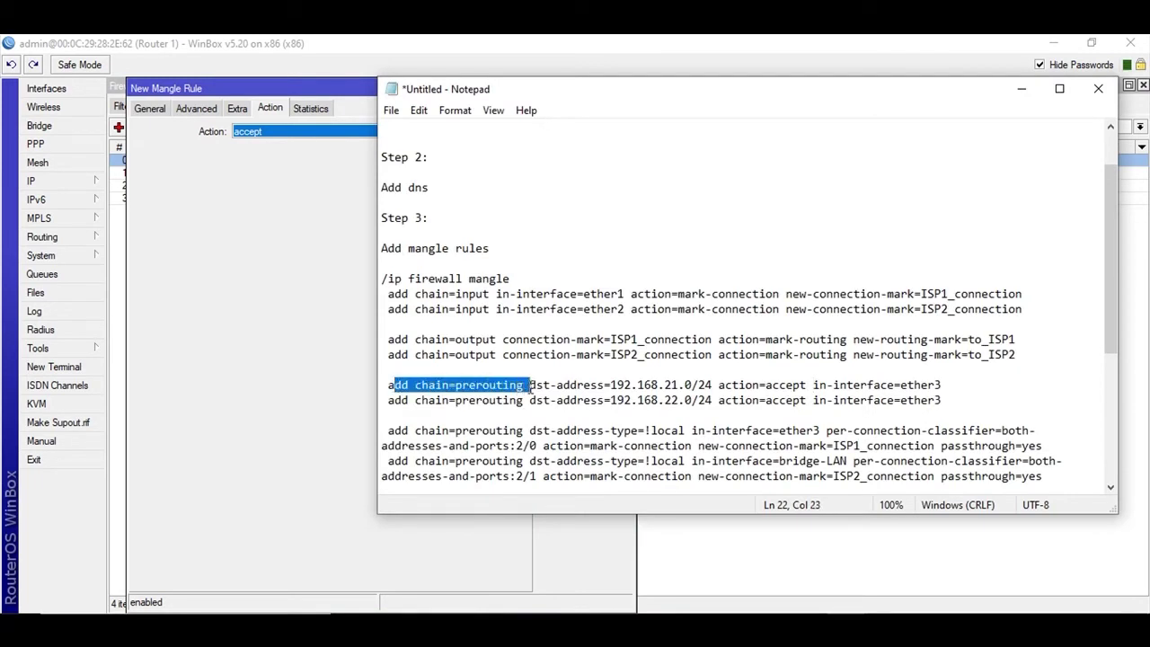
pyautogui.click(165, 106)
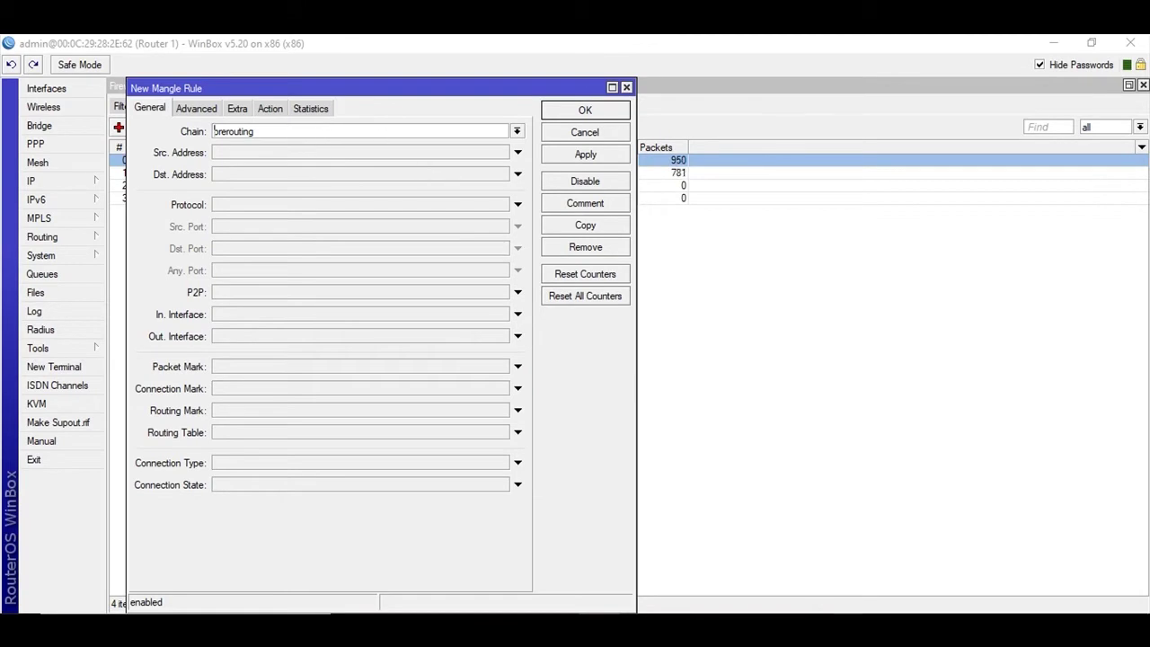
# Copy 192.168.21.0/24 from the notes into the new prerouting rule as its destination address
pyautogui.click(939, 557)
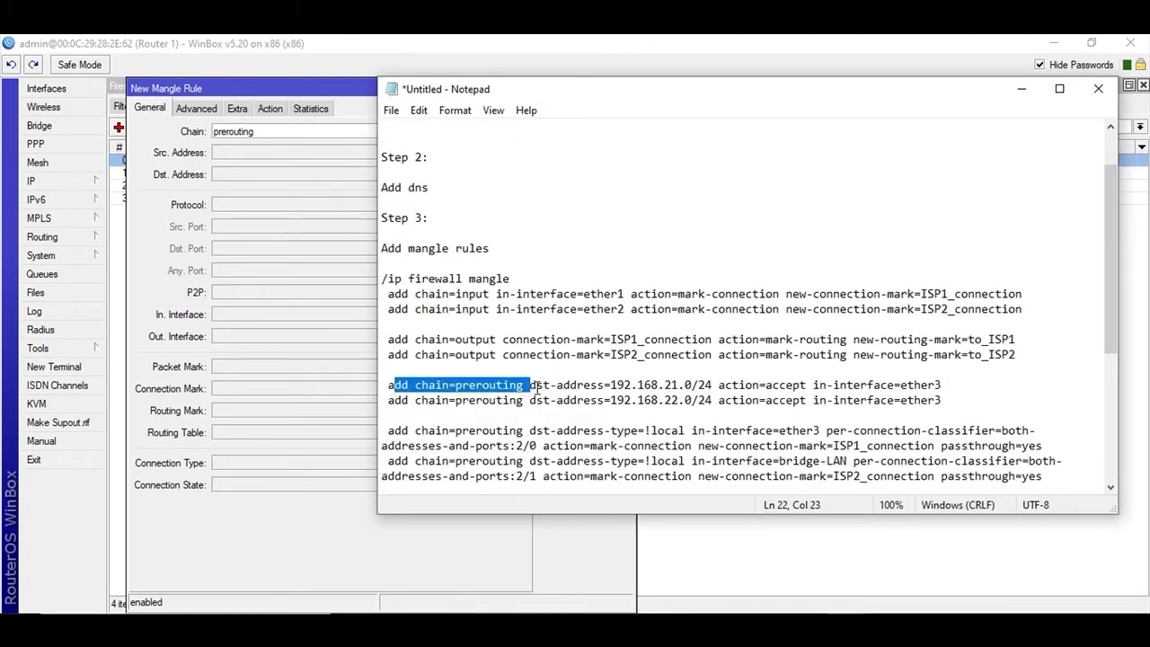
pyautogui.moveTo(532, 387); pyautogui.dragTo(618, 386)
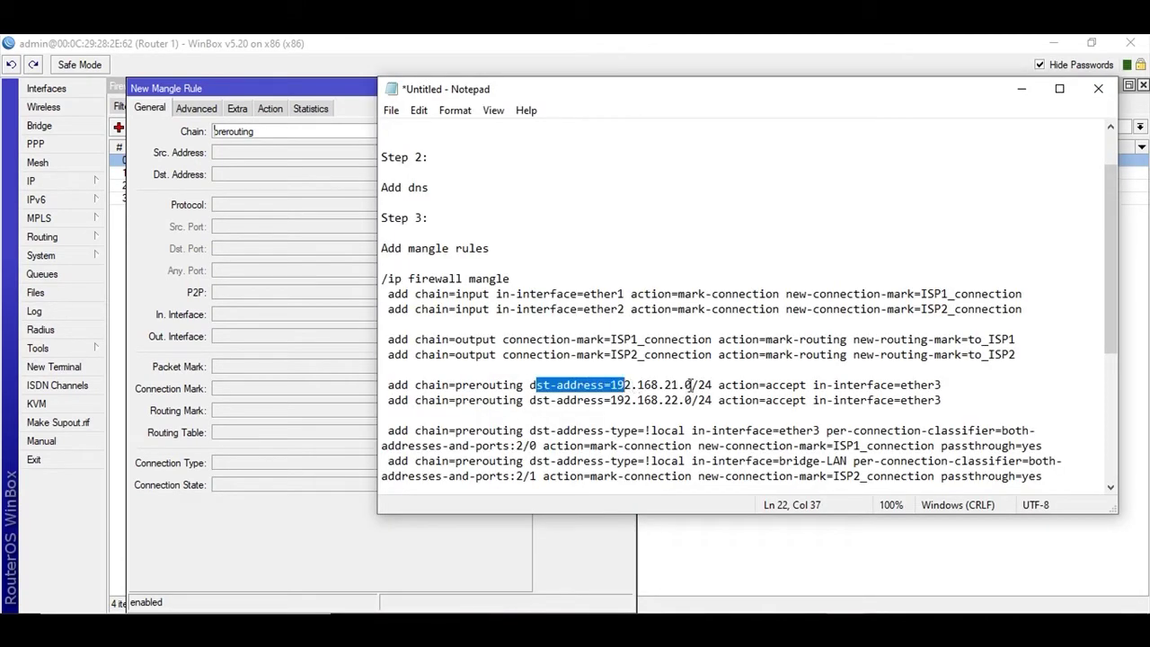
pyautogui.click(707, 384)
pyautogui.moveTo(708, 385); pyautogui.dragTo(610, 386)
pyautogui.hotkey('ctrl', 'c')
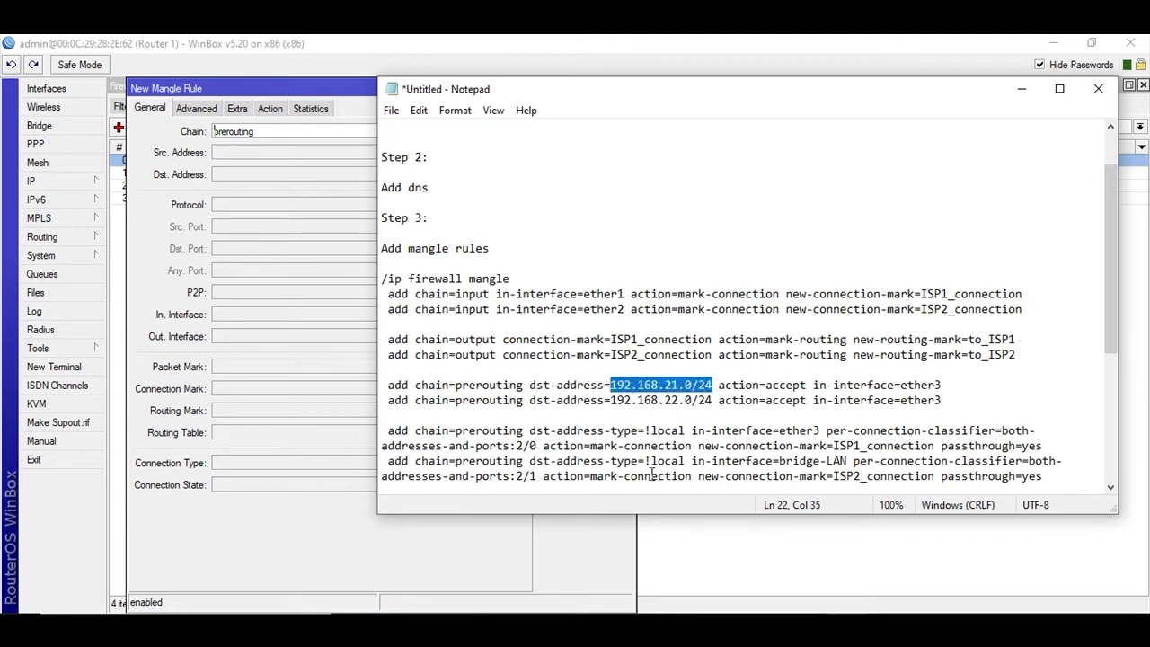
pyautogui.click(302, 174)
pyautogui.hotkey('ctrl', 'v')
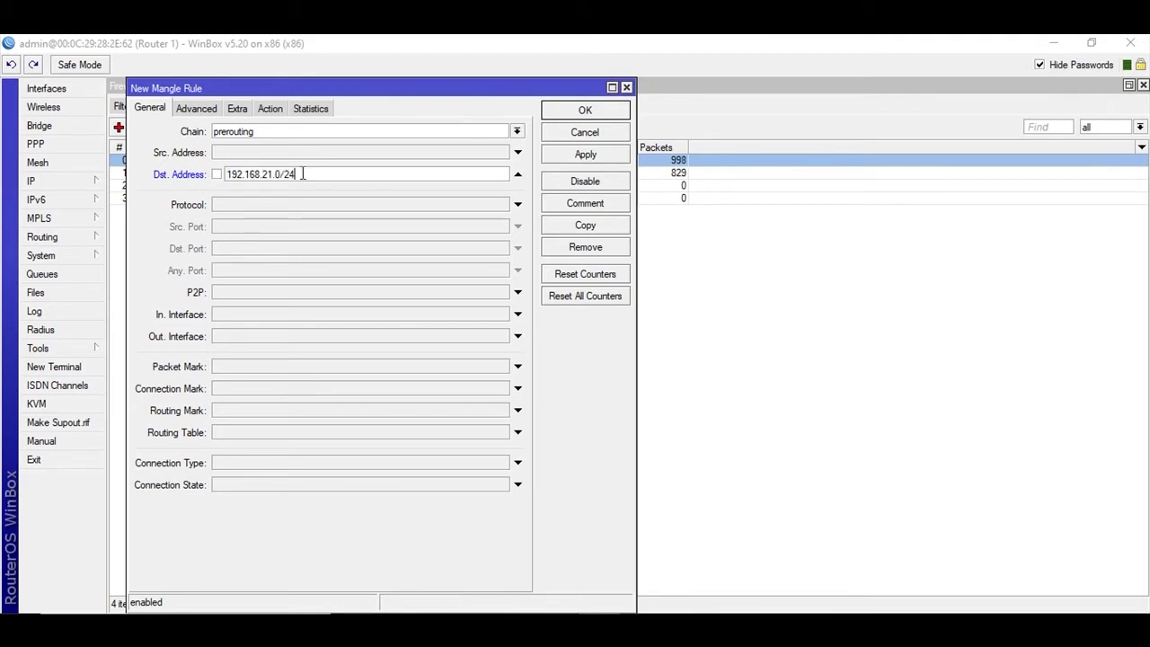
# Check the rule's accept action against the notes, set its incoming interface to ether3 and apply the rule
pyautogui.click(895, 574)
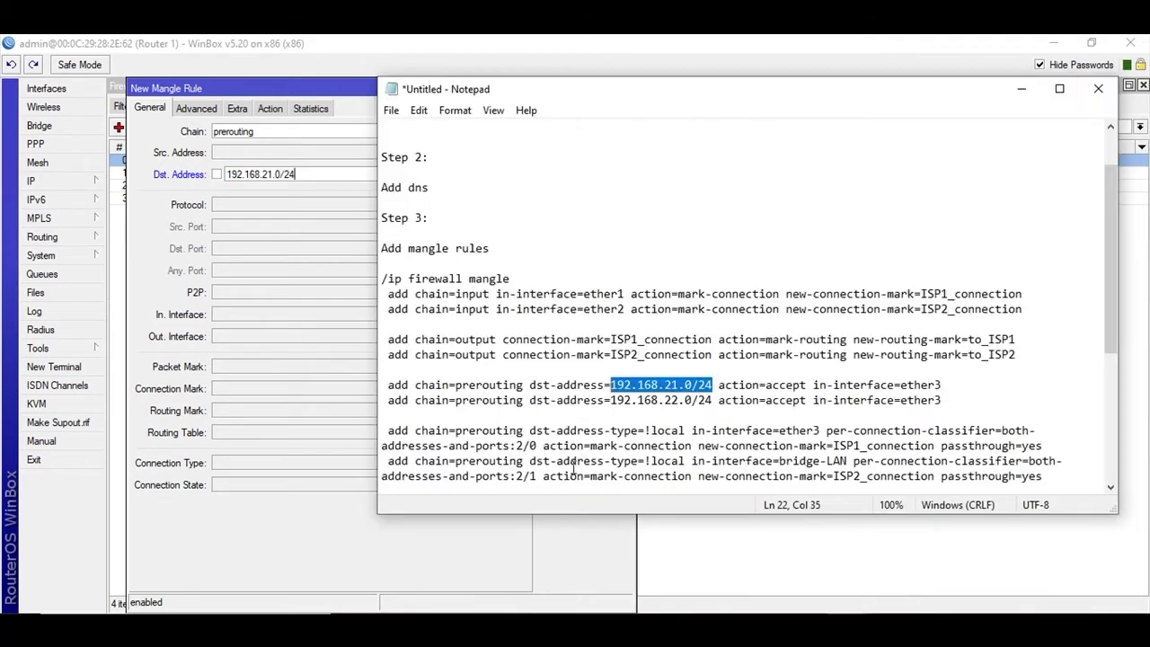
pyautogui.moveTo(718, 387); pyautogui.dragTo(773, 387)
pyautogui.click(273, 111)
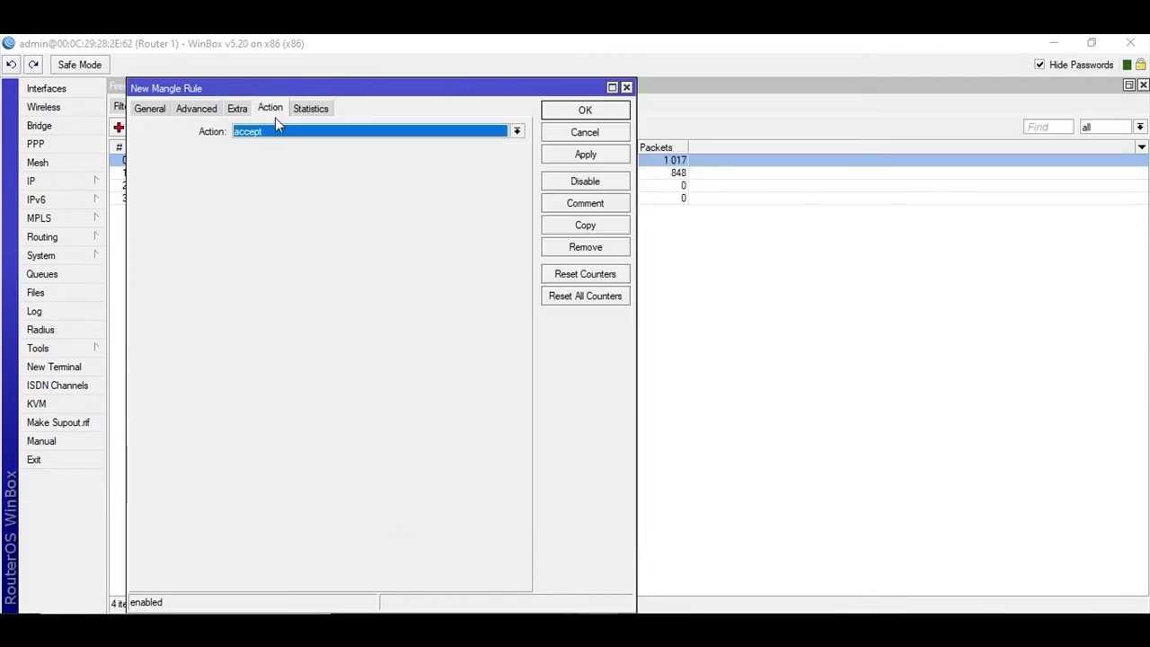
pyautogui.click(150, 108)
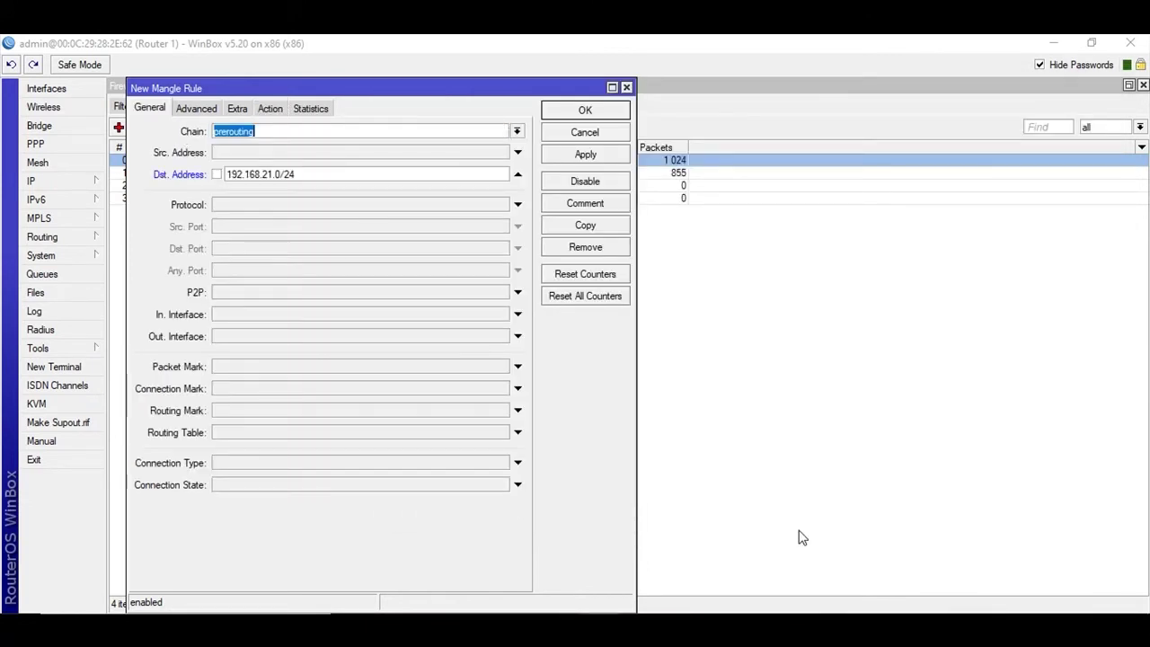
pyautogui.click(939, 556)
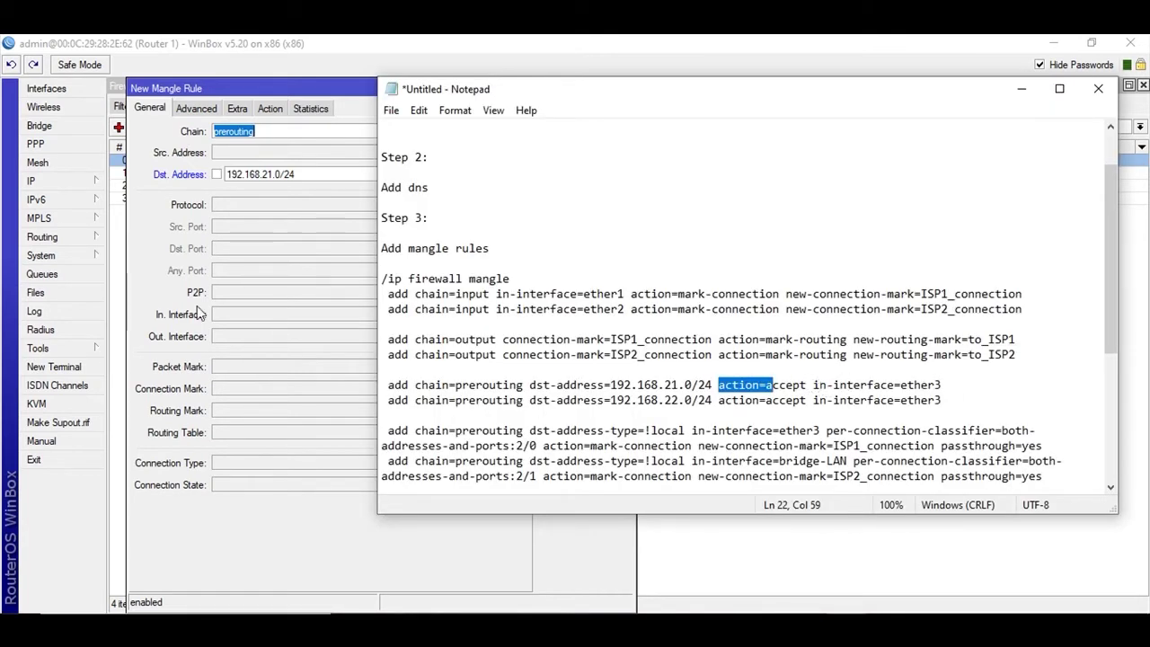
pyautogui.click(457, 314)
pyautogui.click(502, 315)
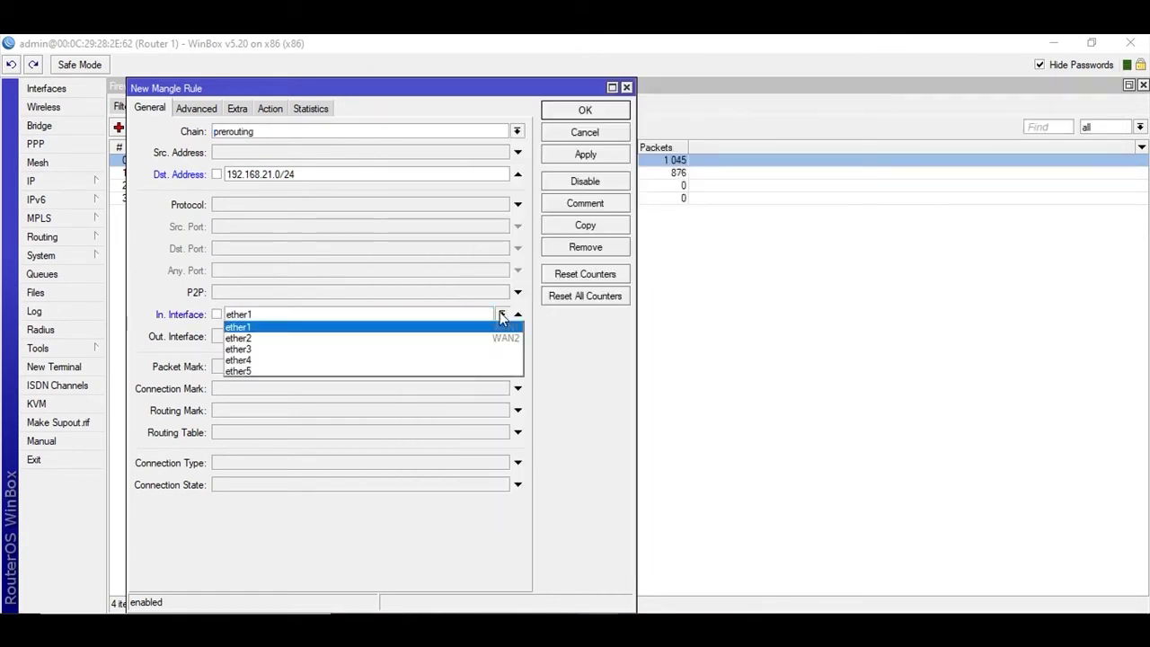
pyautogui.click(406, 350)
pyautogui.click(572, 159)
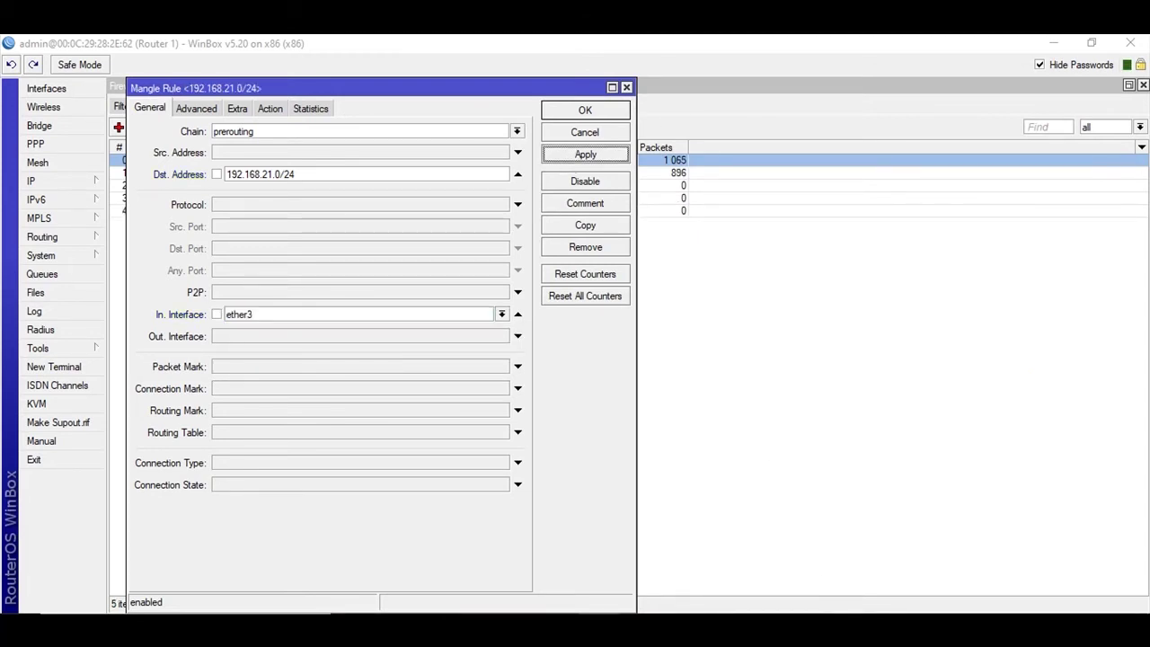
# Duplicate the prerouting accept rule, set the copy's destination address to 192.168.22.0/24 as in the notes, and apply it
pyautogui.click(877, 555)
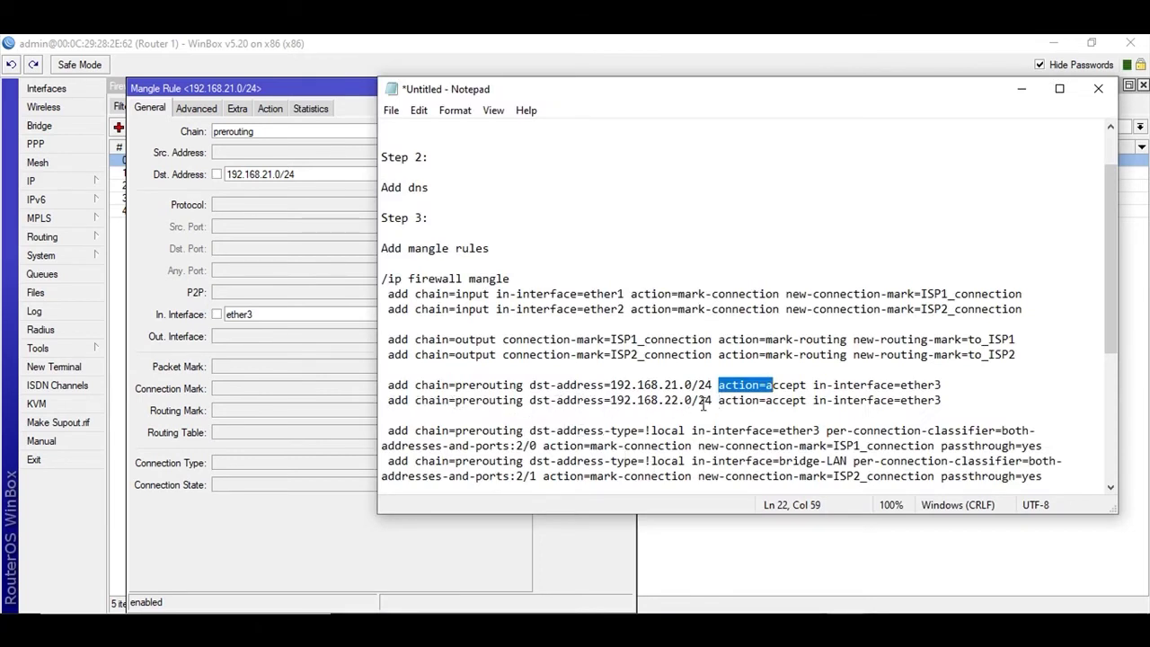
pyautogui.moveTo(612, 402); pyautogui.dragTo(713, 401)
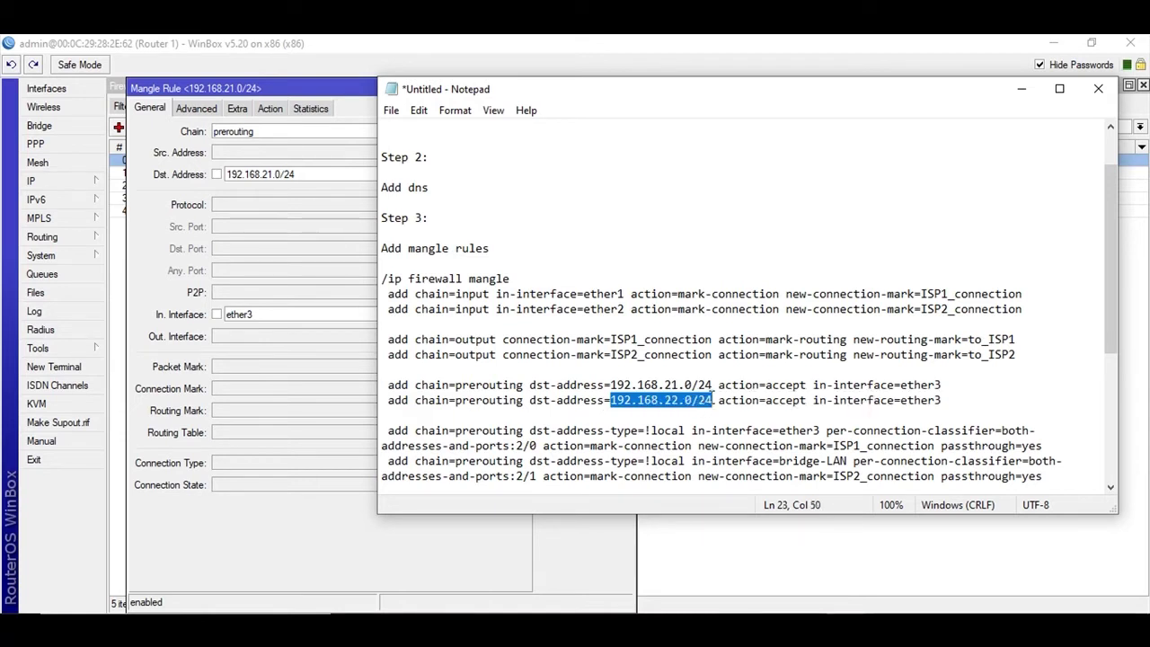
pyautogui.click(632, 402)
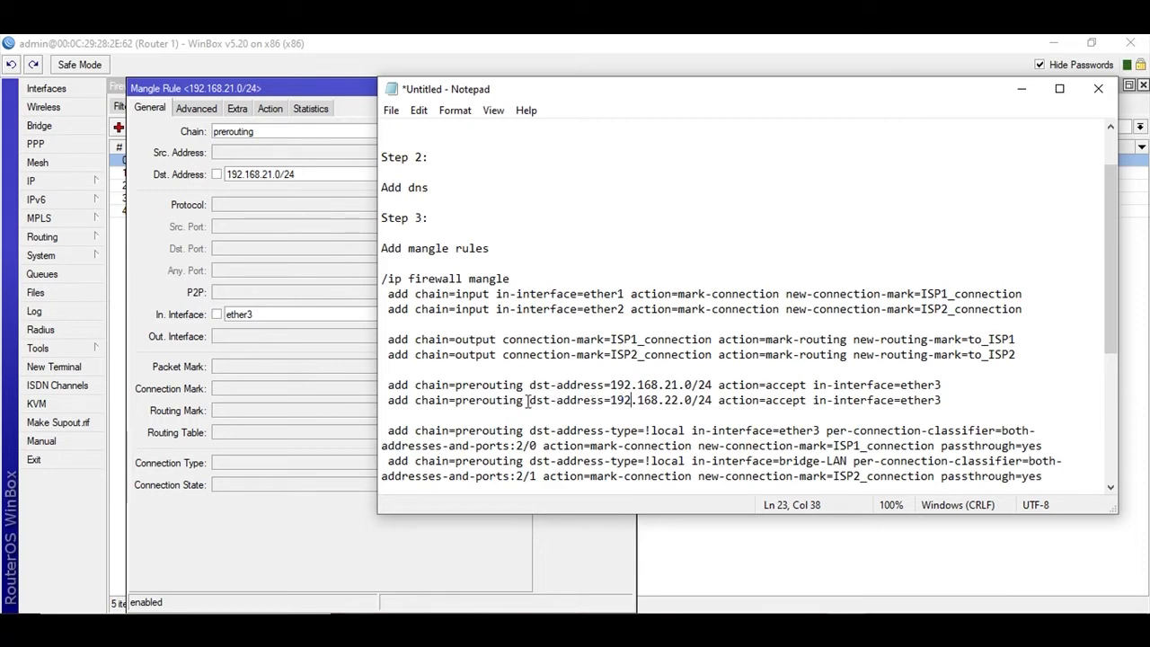
pyautogui.click(349, 114)
pyautogui.click(556, 226)
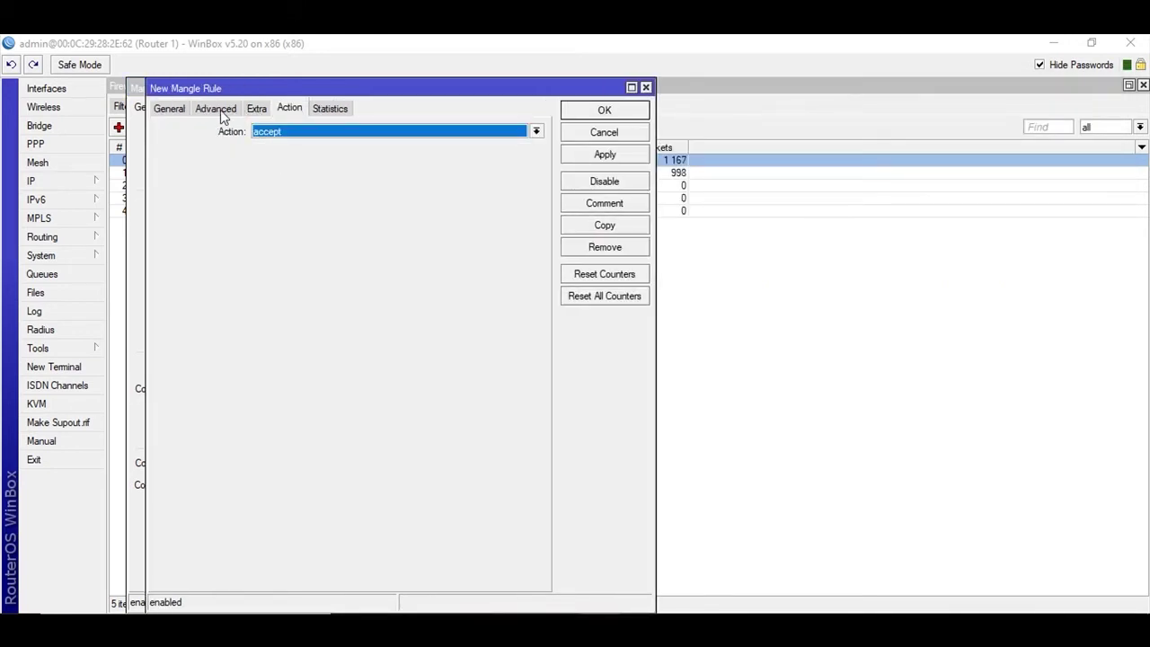
pyautogui.click(178, 115)
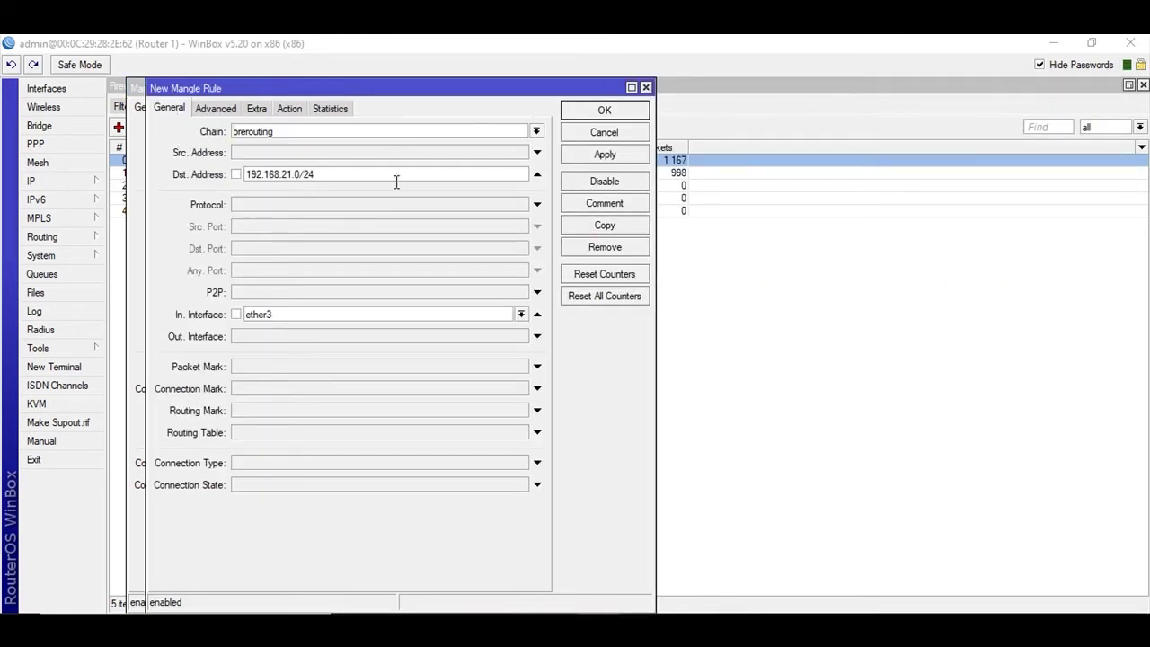
pyautogui.press('Tab')
pyautogui.click(292, 174)
pyautogui.press('BackSpace')
pyautogui.write('2')
pyautogui.click(605, 154)
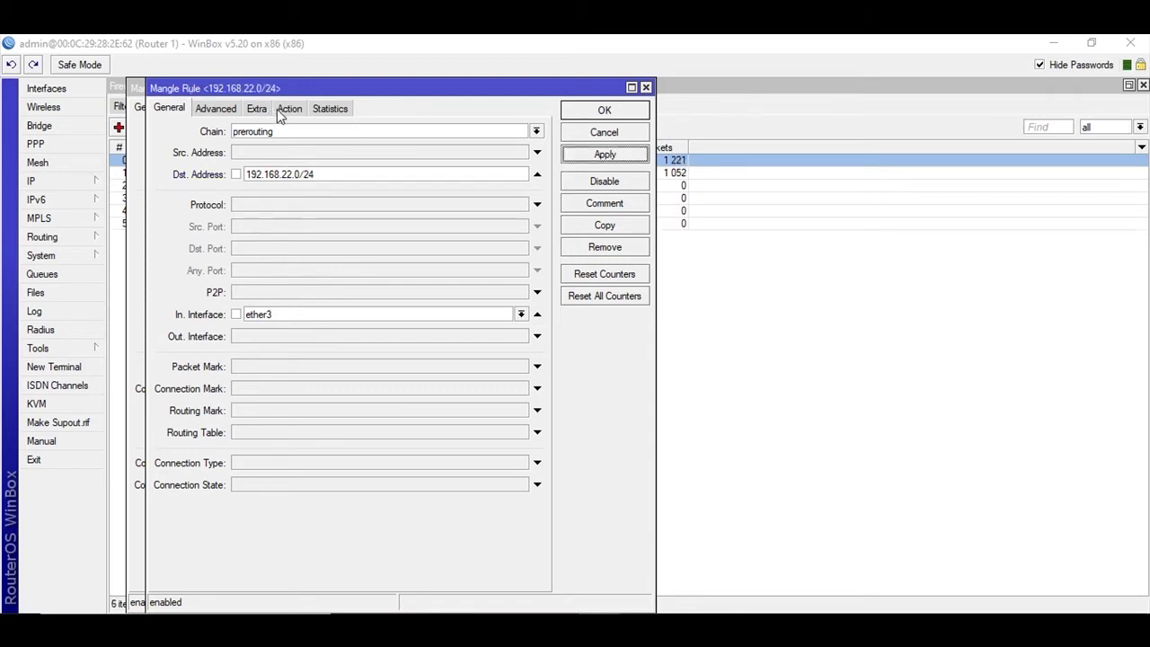
# Check the duplicated rule's action and close both prerouting accept rules
pyautogui.click(282, 108)
pyautogui.click(627, 111)
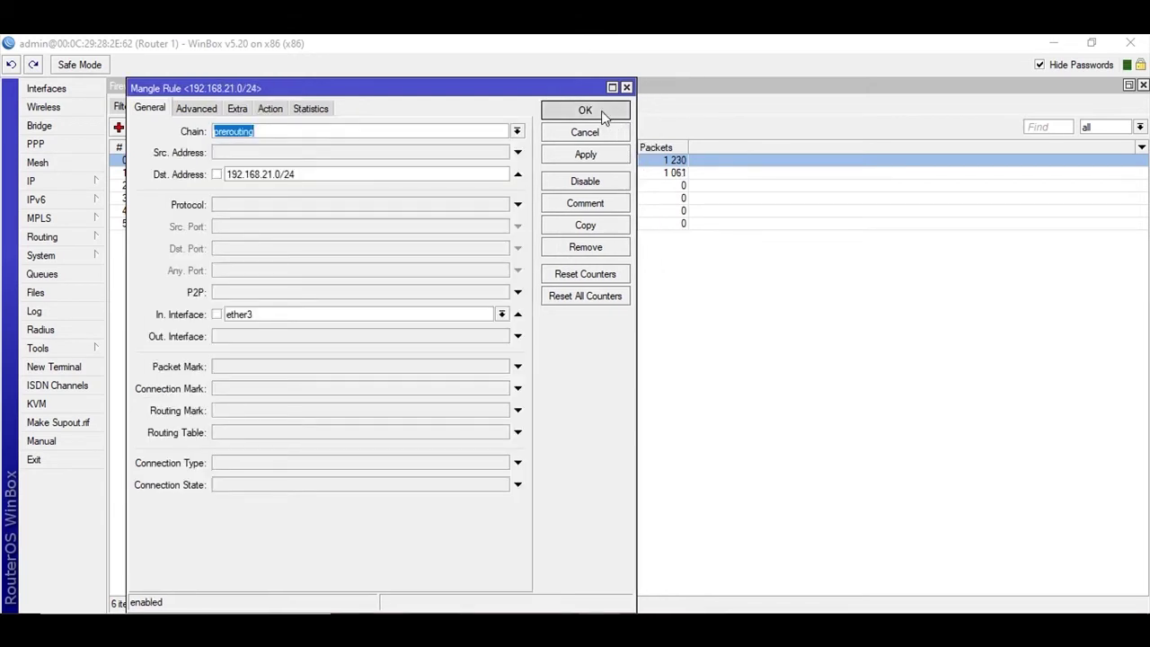
pyautogui.click(601, 110)
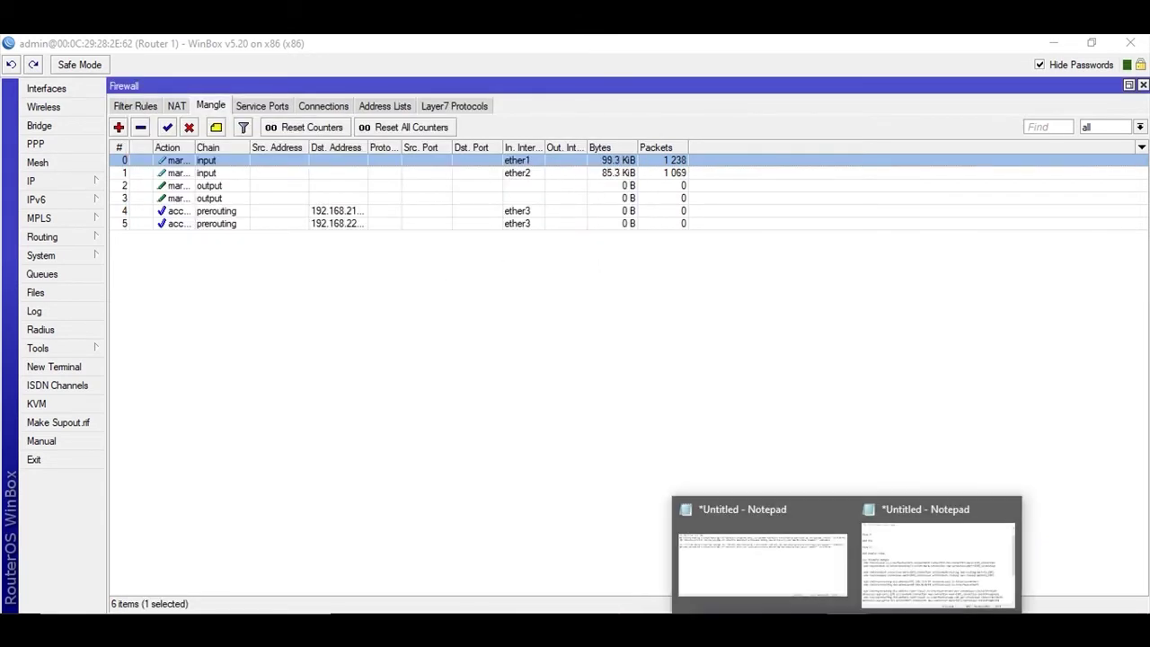
# Find the first prerouting rule with a per-connection classifier in the notes and maximize the notes window
pyautogui.click(888, 564)
pyautogui.scroll(-1, 542, 358)
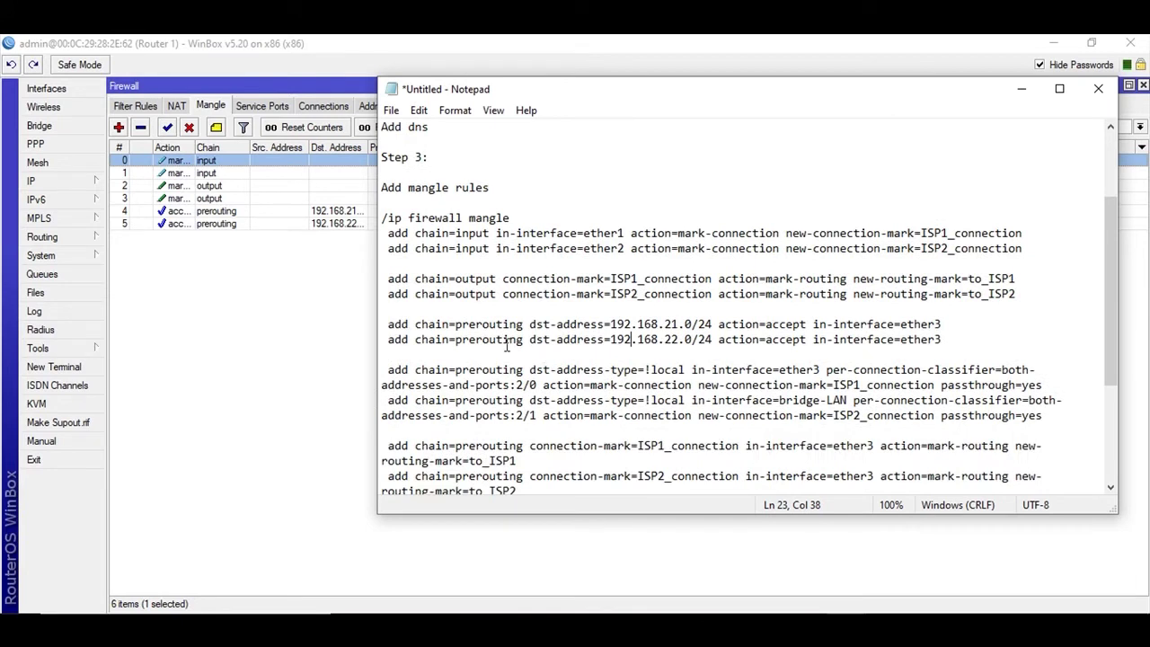
pyautogui.moveTo(387, 369); pyautogui.dragTo(533, 378)
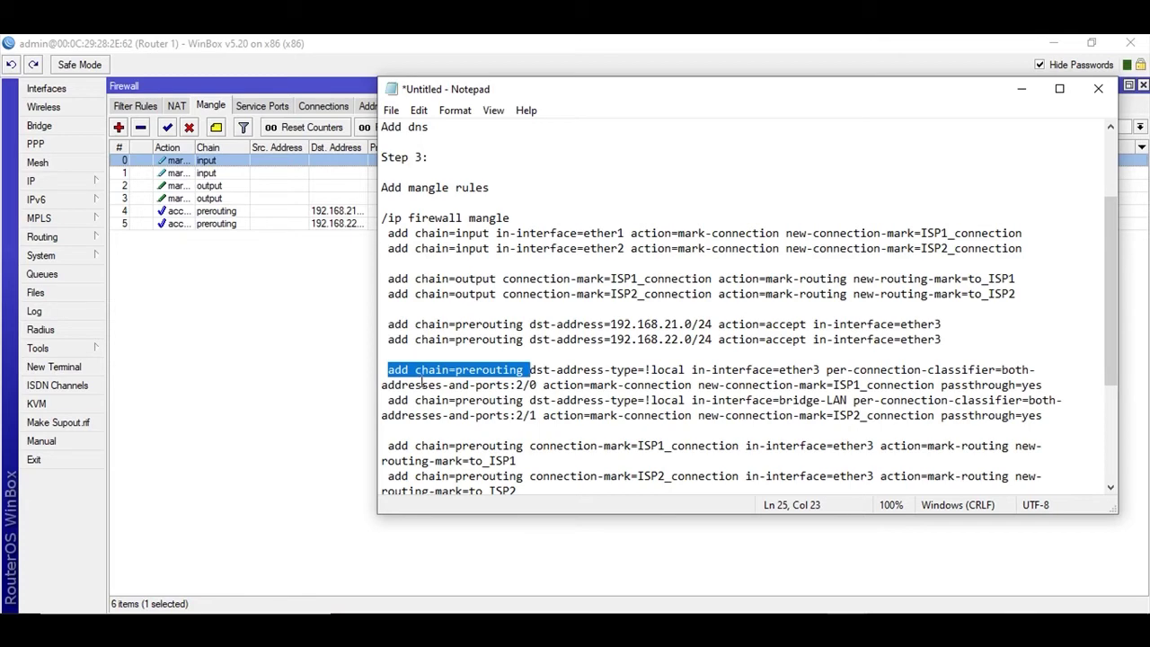
pyautogui.doubleClick(766, 89)
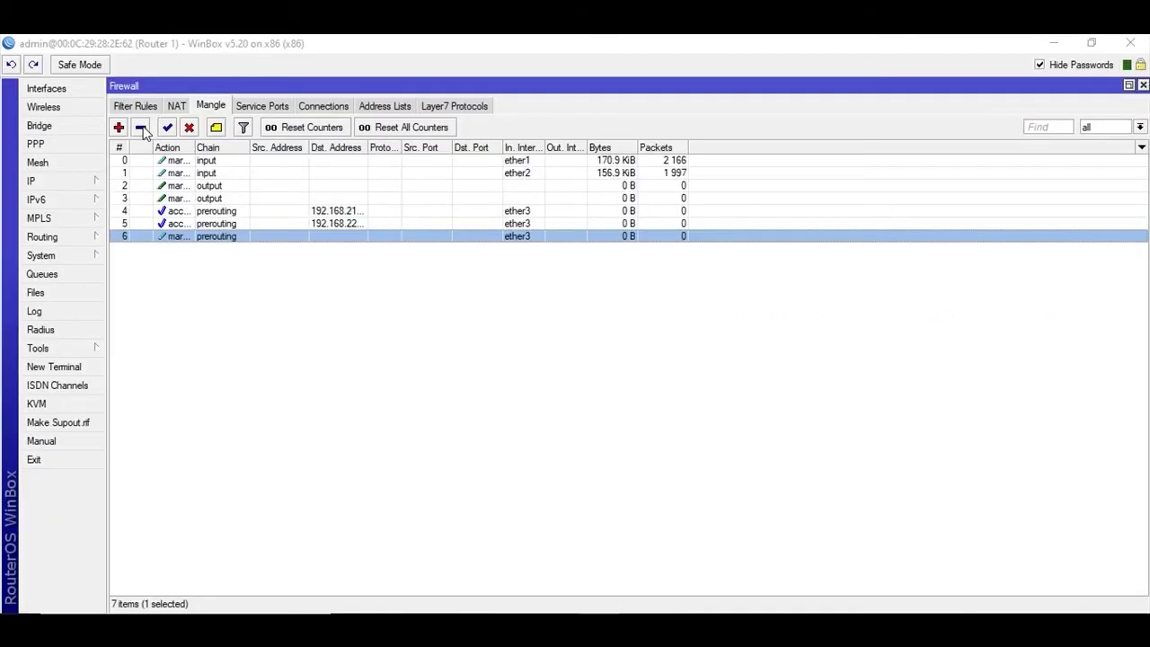
# Delete the last prerouting marking rule on ether3 from the mangle list and return to the notes
pyautogui.press('Delete')
pyautogui.moveTo(849, 629)
pyautogui.click(890, 568)
pyautogui.click(301, 344)
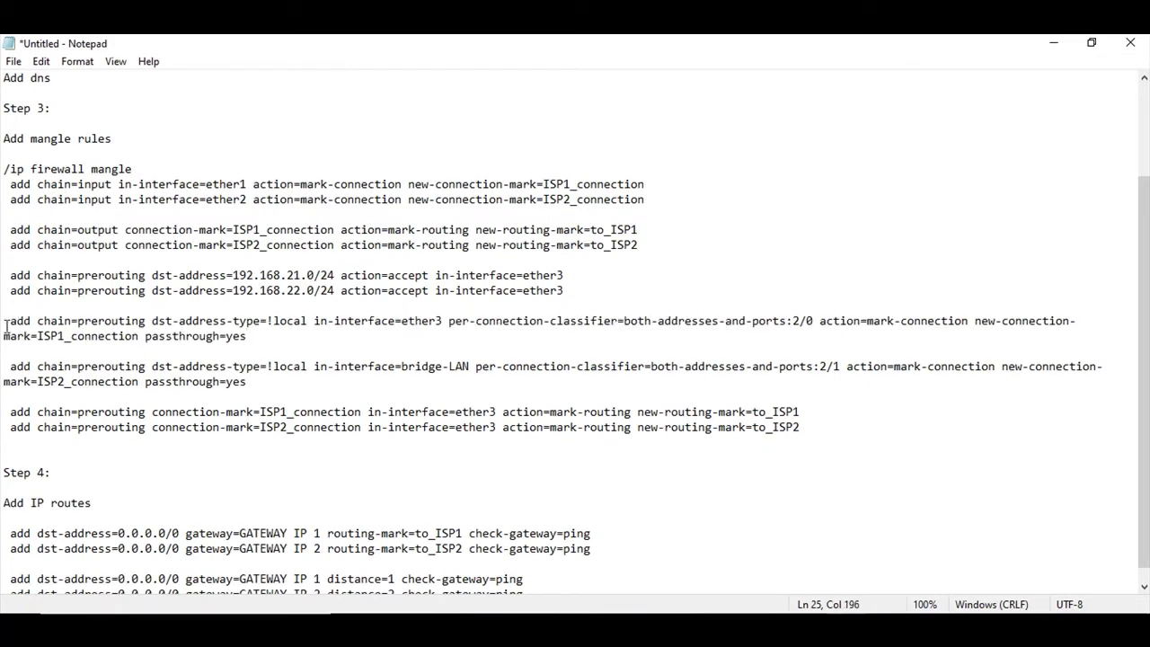
# Examine the ISP1 per-connection-classifier rule in the notes, including its chain, destination address type and incoming interface, and return to the mangle list
pyautogui.moveTo(7, 321); pyautogui.dragTo(275, 343)
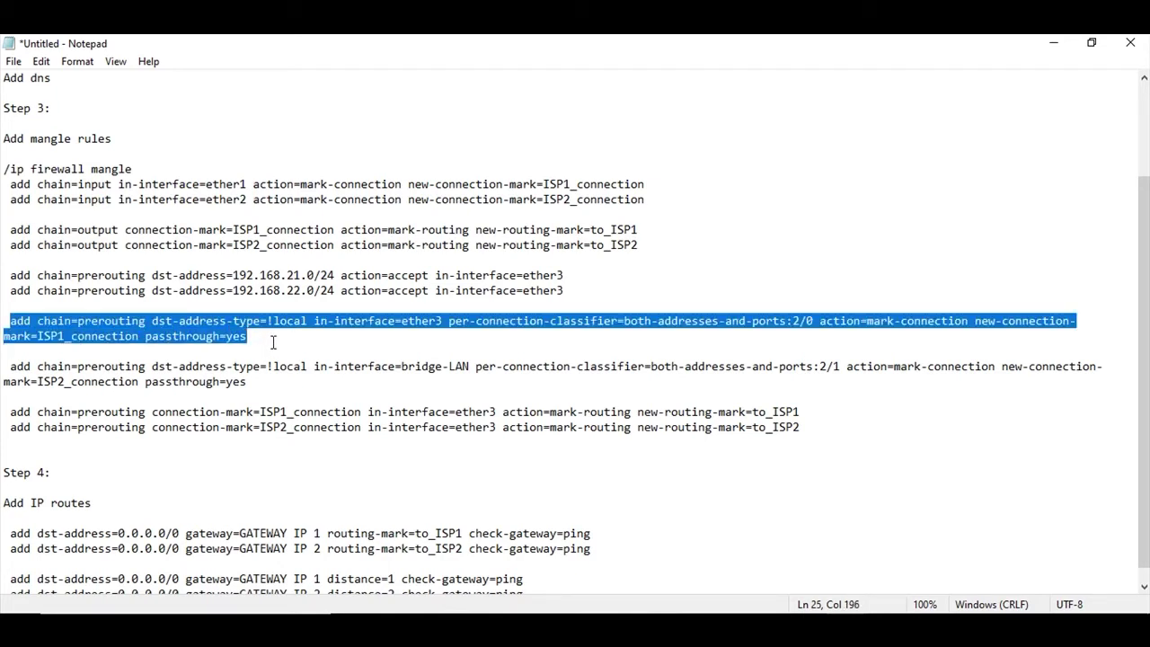
pyautogui.click(275, 342)
pyautogui.moveTo(246, 336); pyautogui.dragTo(18, 321)
pyautogui.click(257, 345)
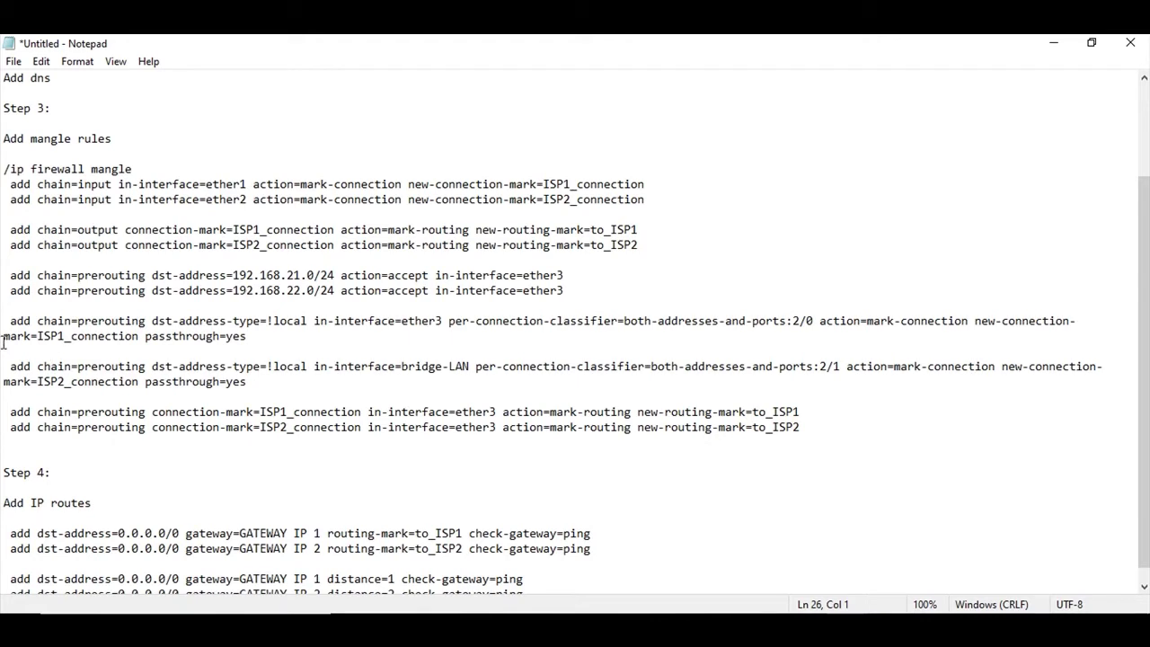
pyautogui.moveTo(10, 320); pyautogui.dragTo(60, 323)
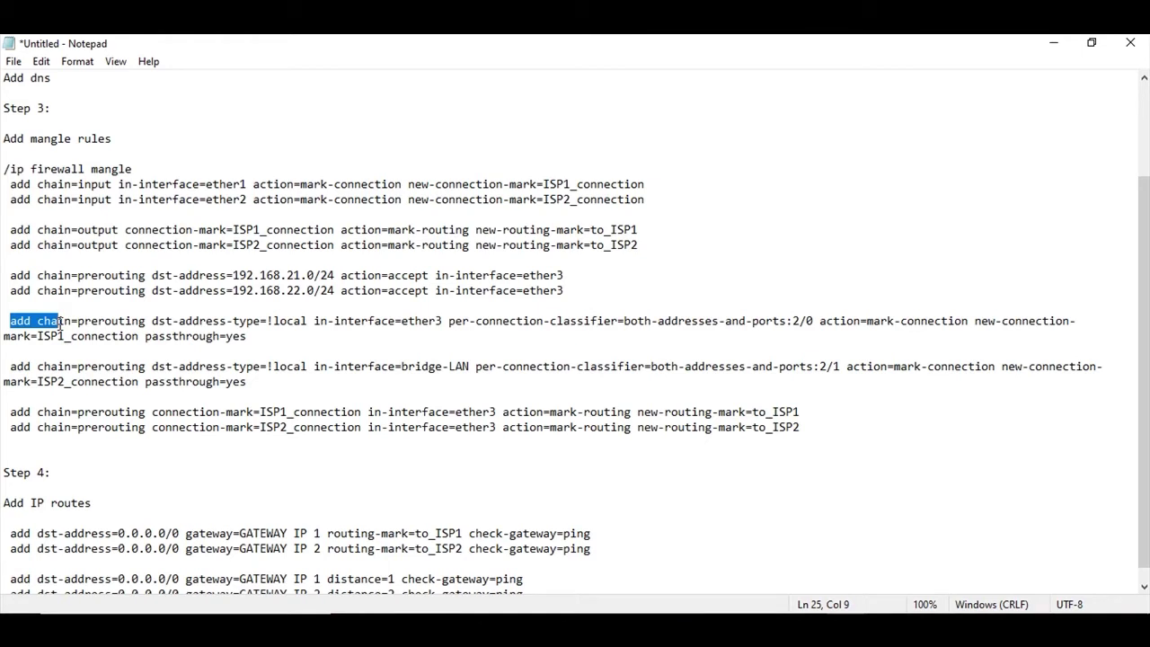
pyautogui.click(52, 323)
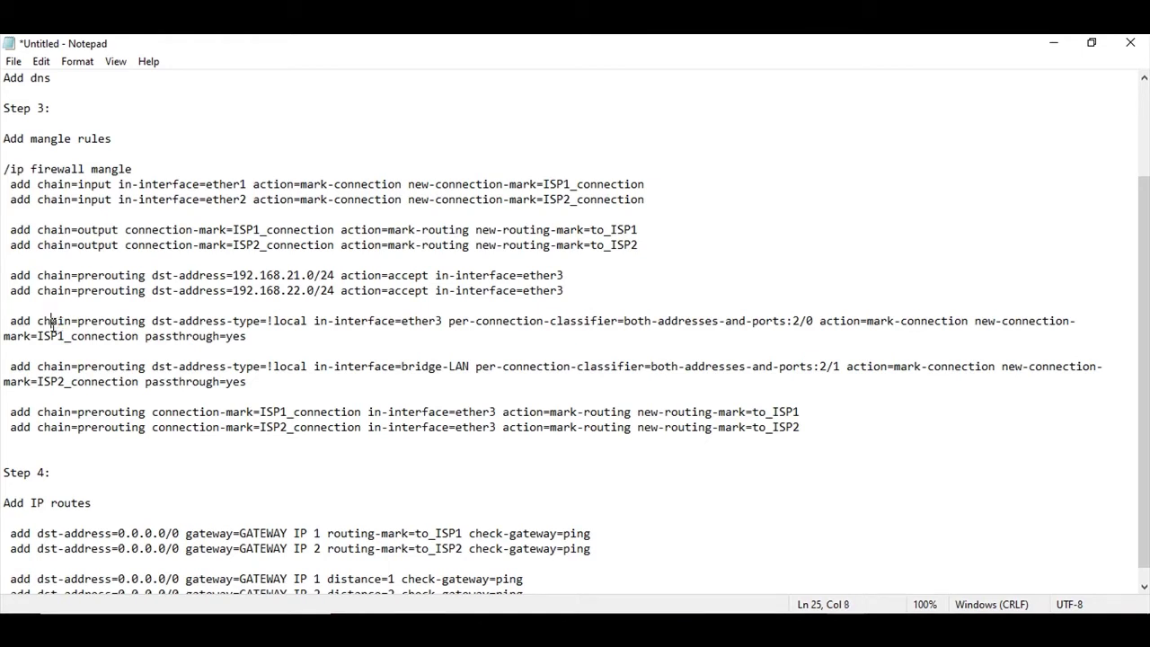
pyautogui.moveTo(10, 325); pyautogui.dragTo(443, 321)
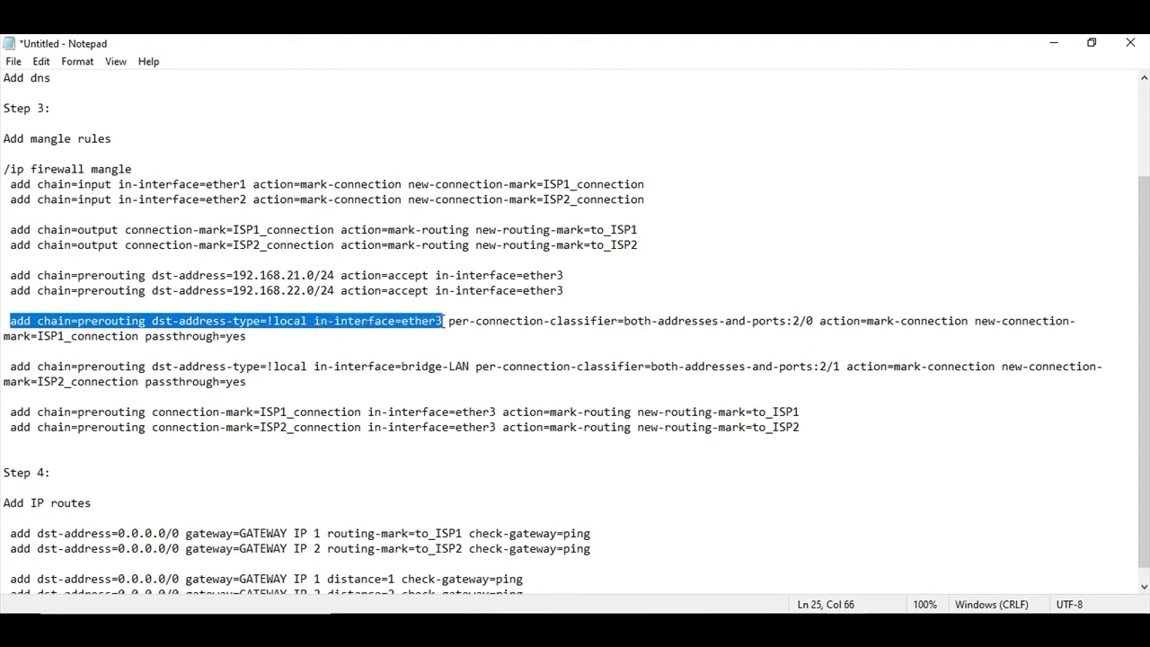
pyautogui.hotkey('alt', 'Tab')
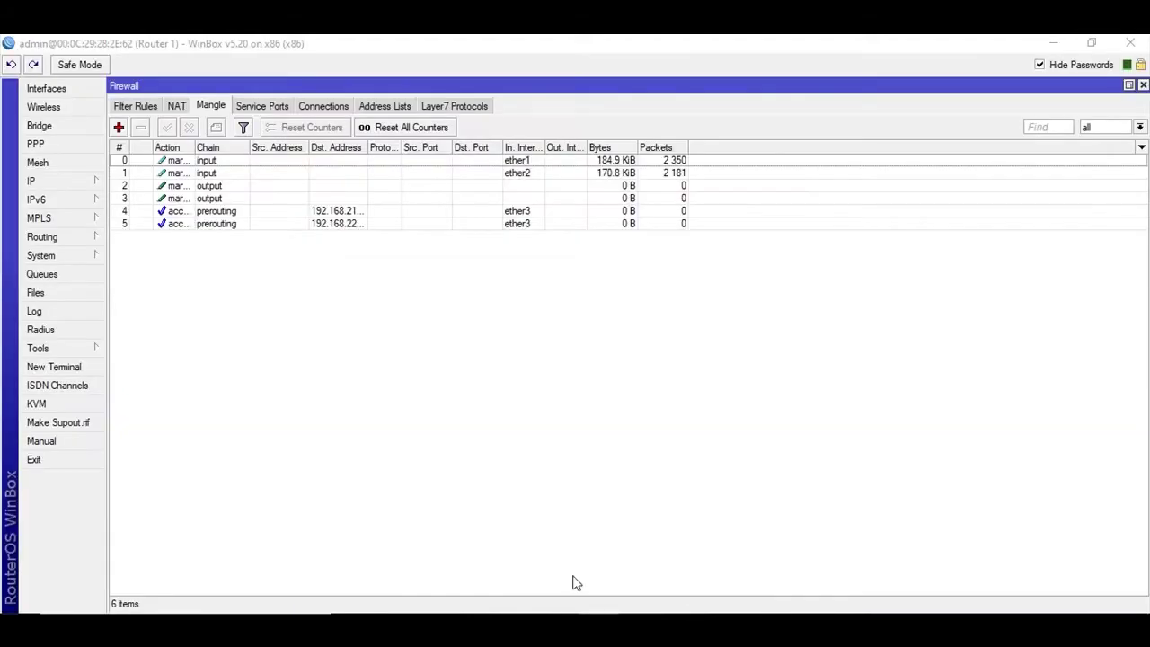
# Start a new mangle rule in the prerouting chain with ether3 as the incoming interface
pyautogui.click(119, 127)
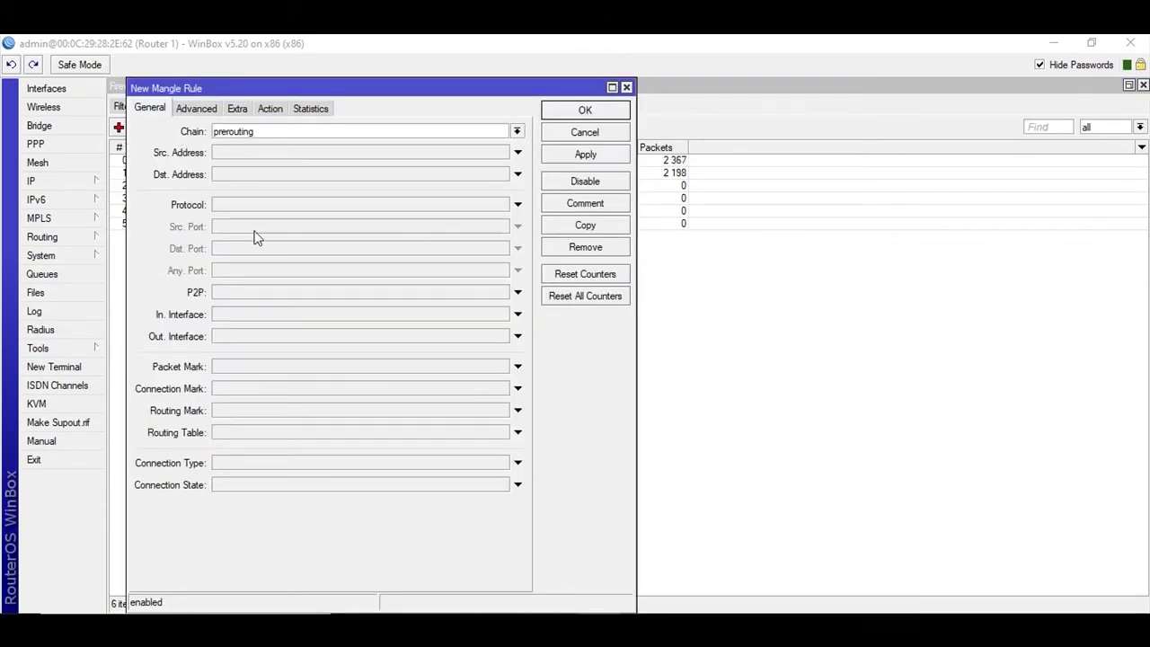
pyautogui.click(501, 315)
pyautogui.click(502, 314)
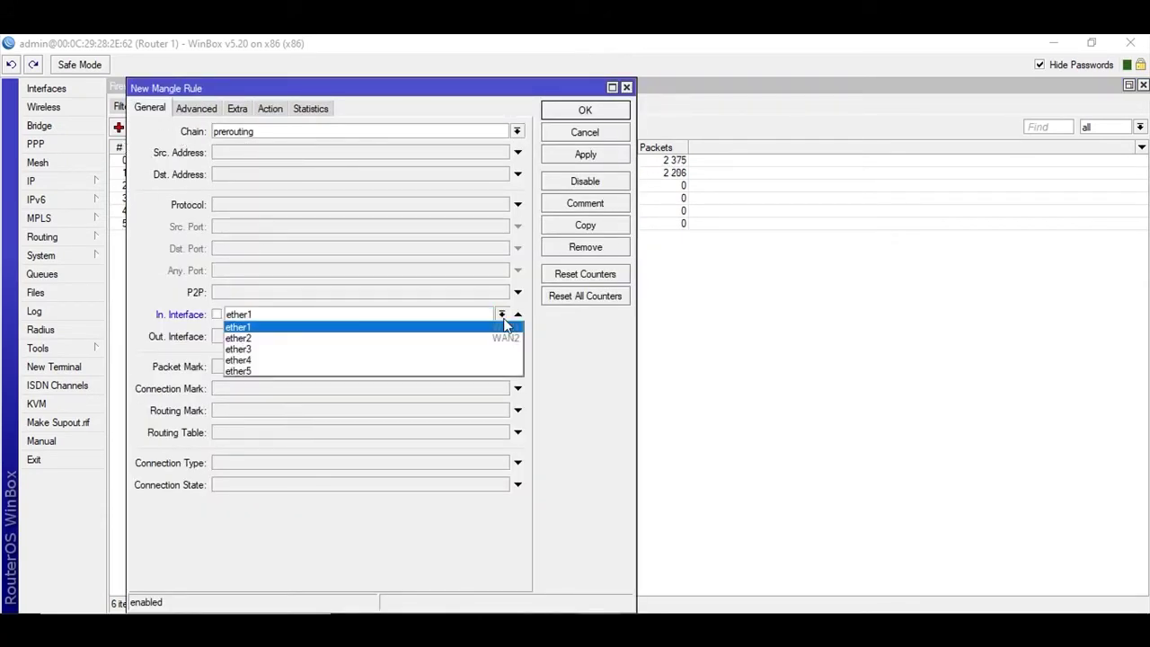
pyautogui.click(386, 350)
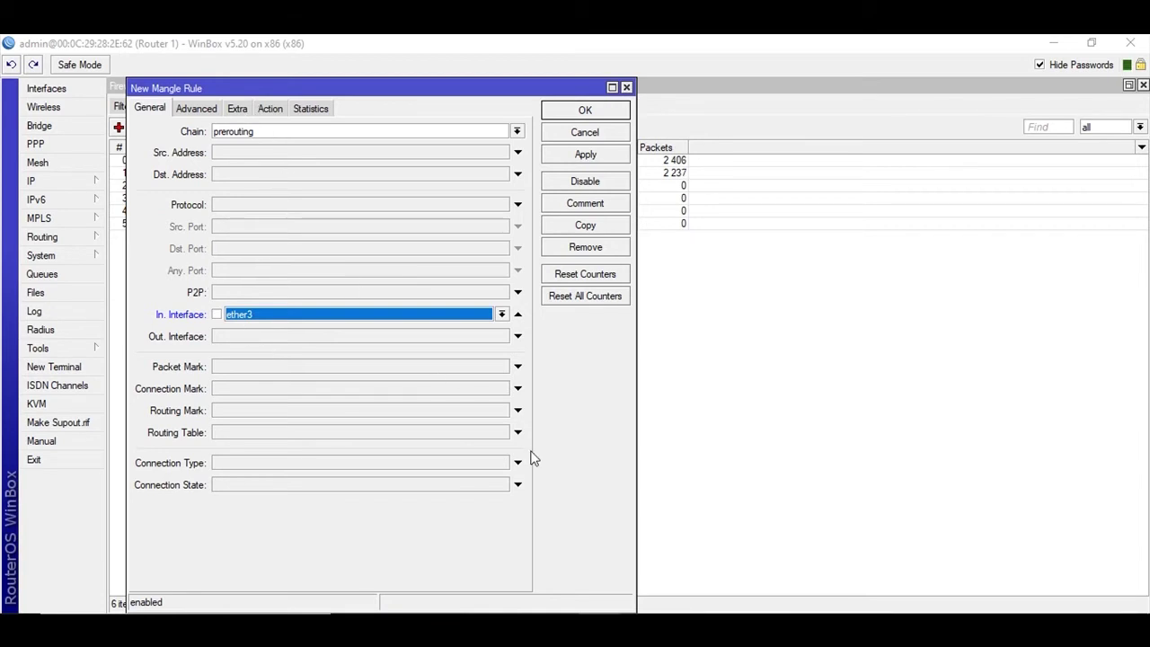
# Check the destination address type in the notes and set the new rule's destination address type to inverted local
pyautogui.click(192, 109)
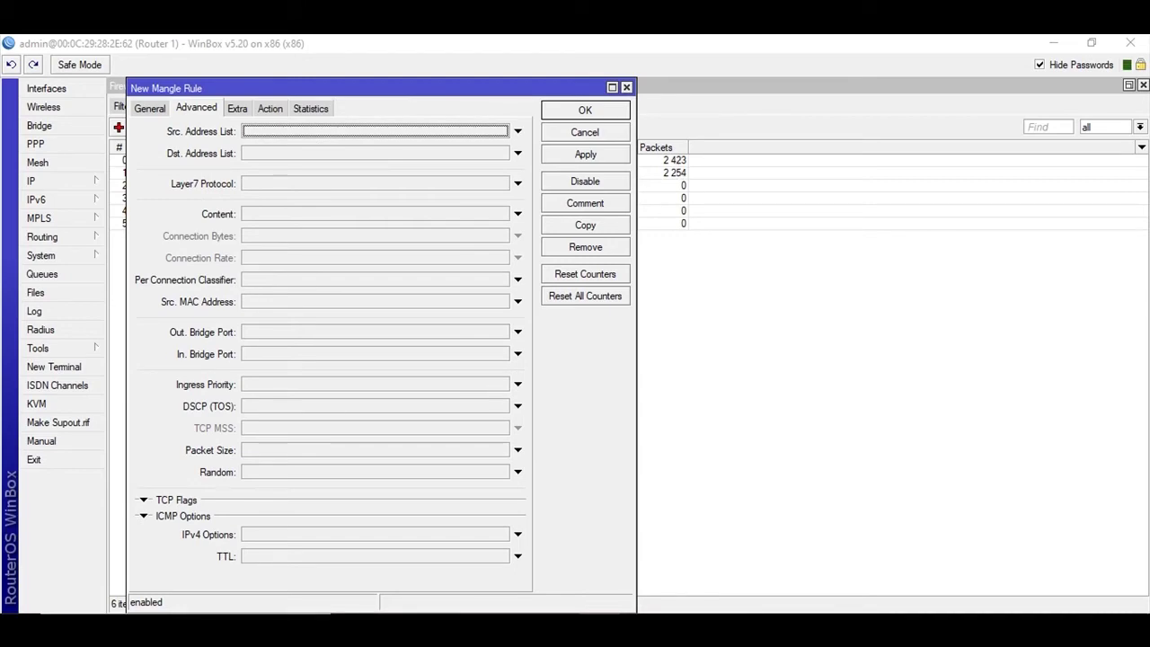
pyautogui.click(892, 581)
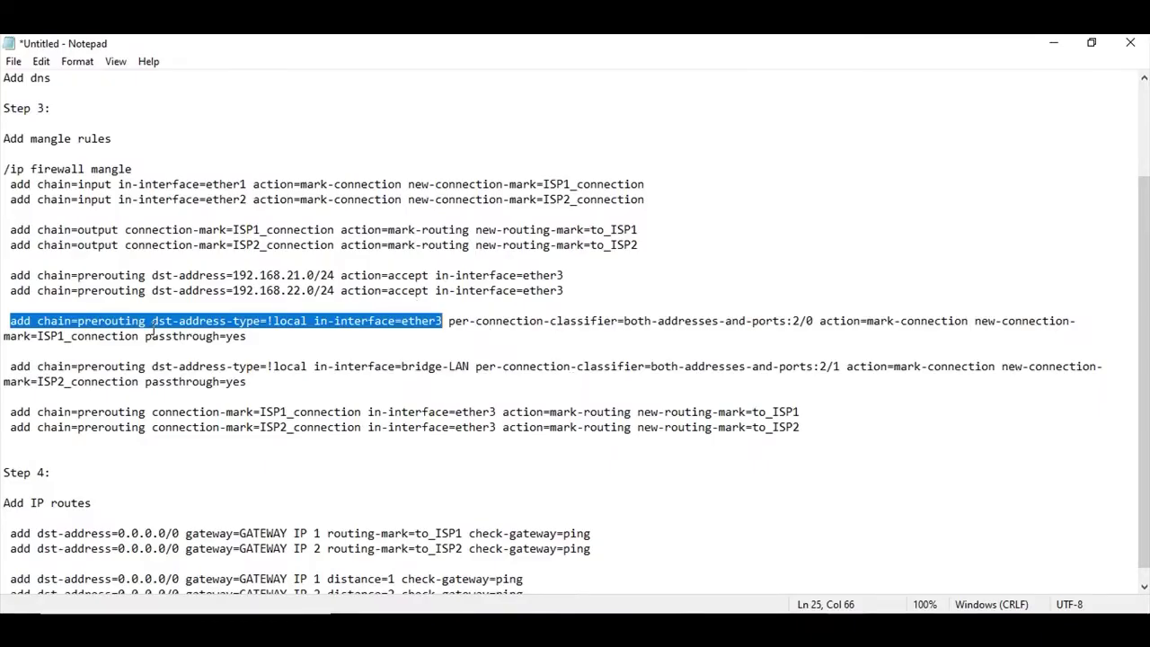
pyautogui.click(1053, 43)
pyautogui.click(233, 111)
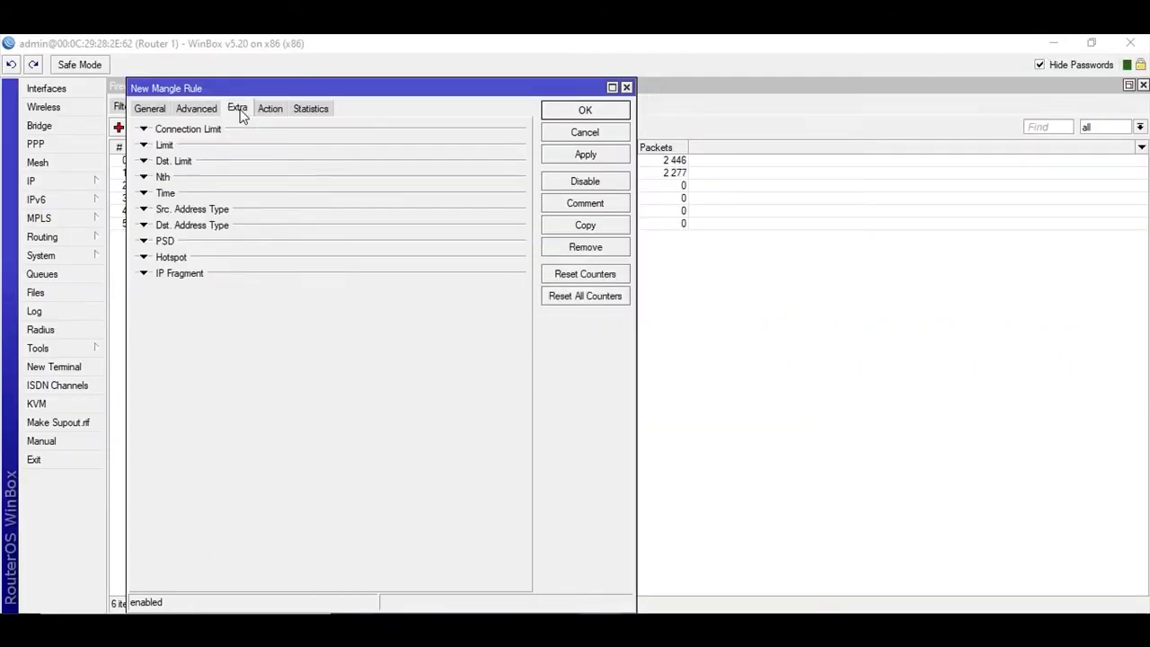
pyautogui.click(146, 226)
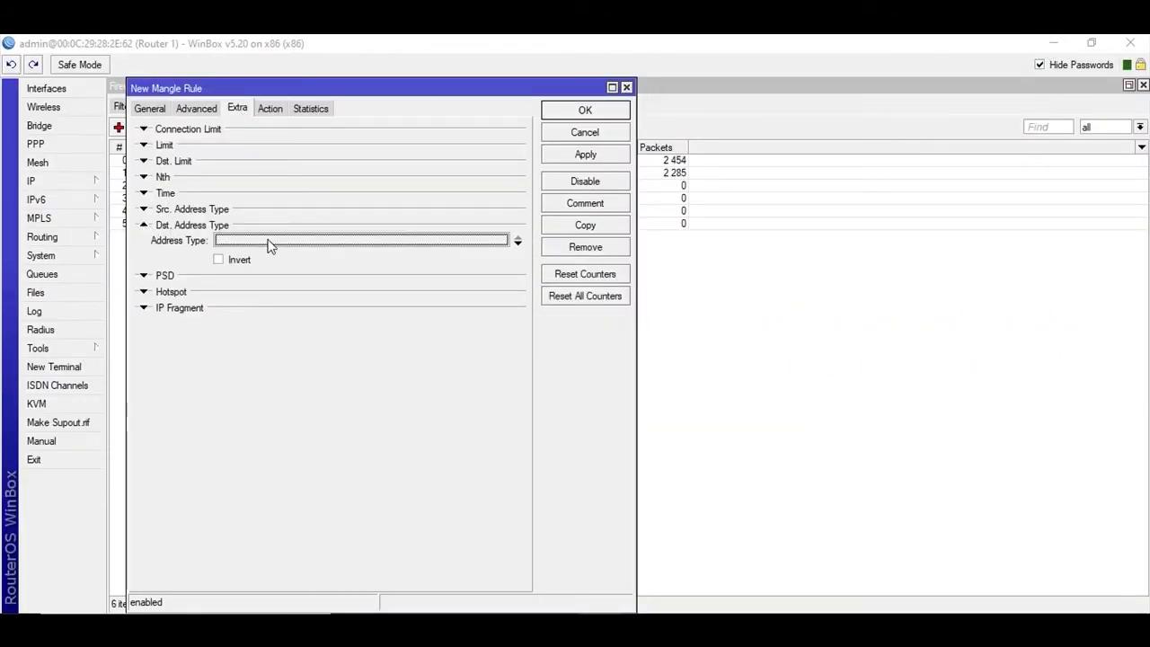
pyautogui.click(296, 241)
pyautogui.click(499, 241)
pyautogui.click(221, 264)
pyautogui.click(219, 259)
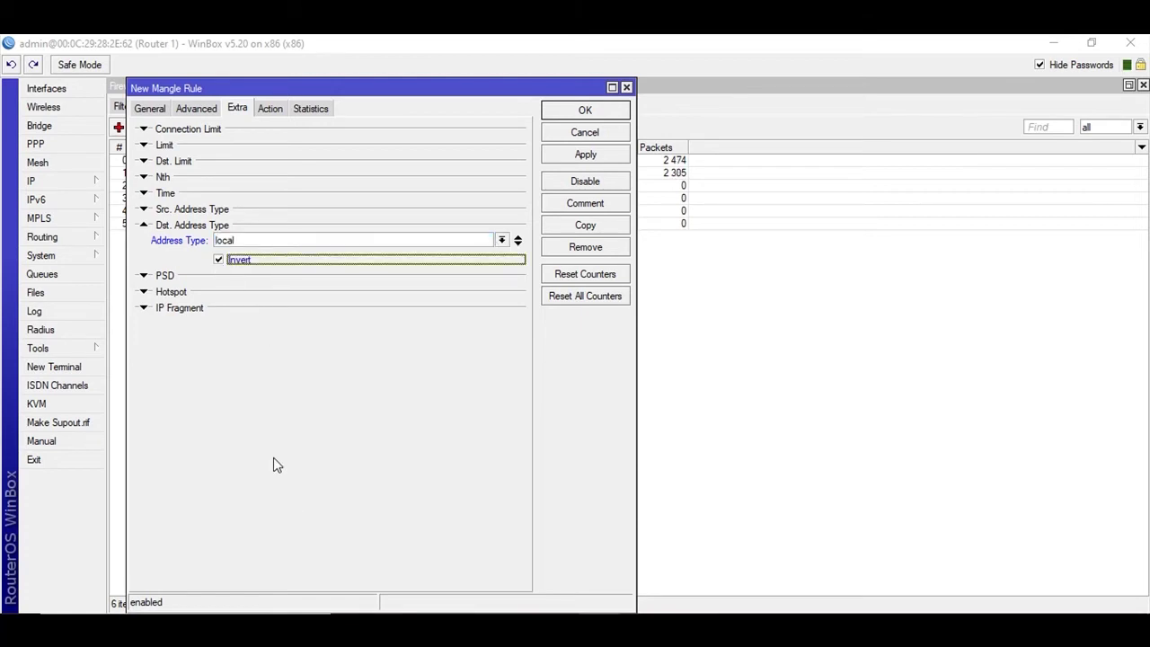
# Look up the per-connection-classifier setting of the ISP1 prerouting rule in the notes
pyautogui.click(159, 109)
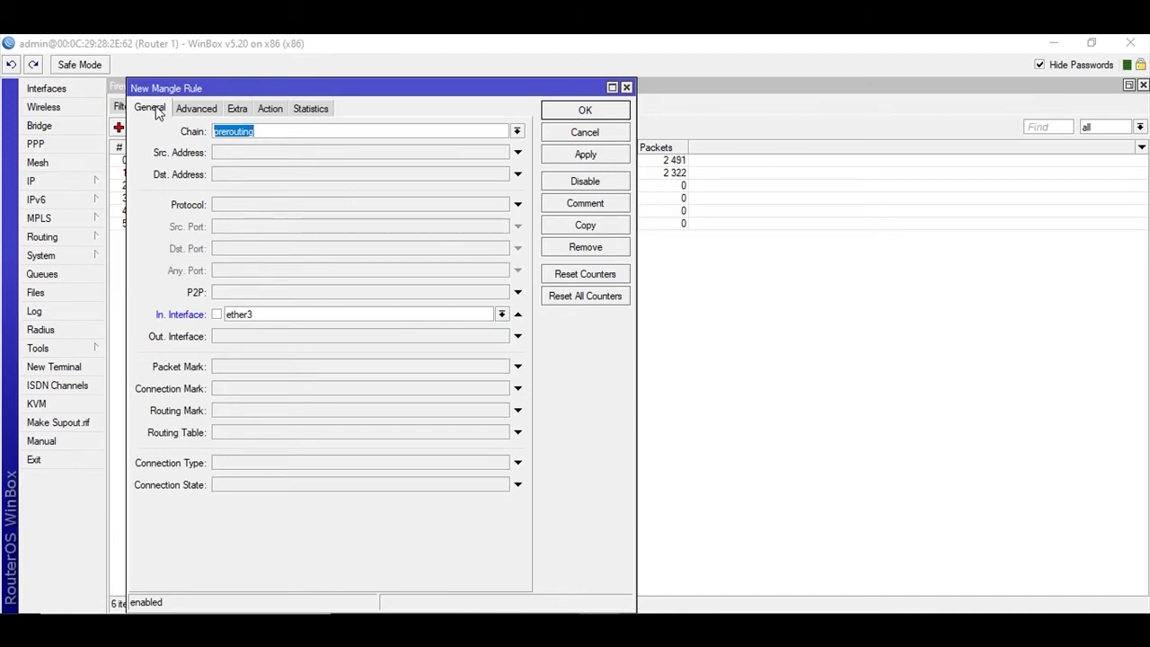
pyautogui.click(871, 592)
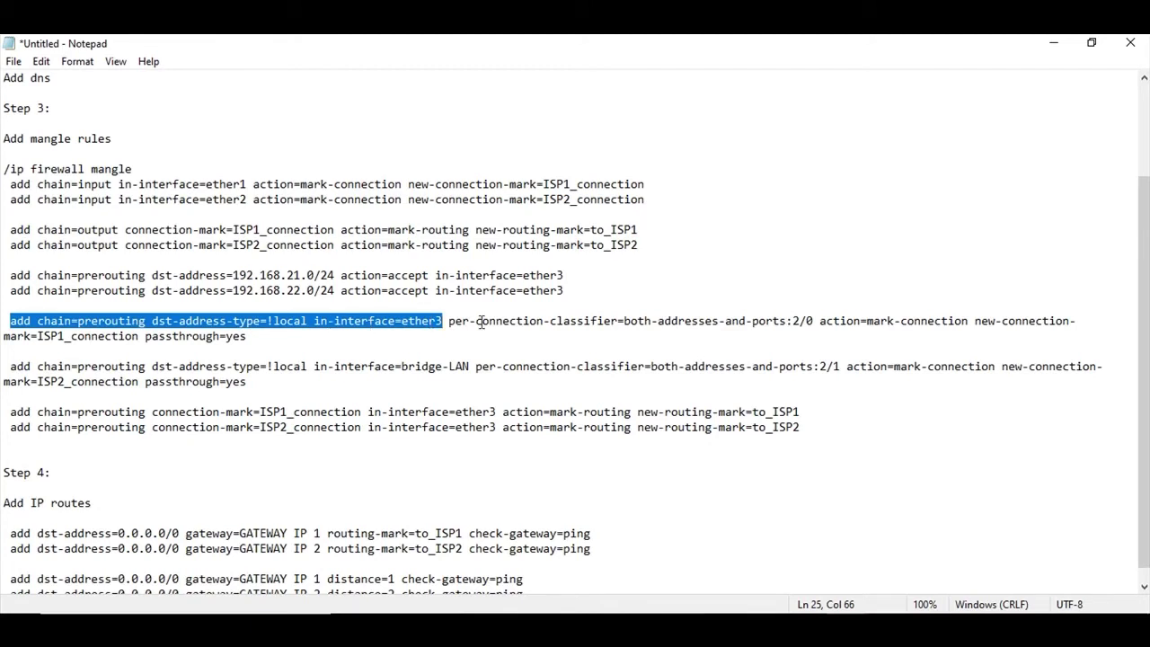
pyautogui.moveTo(450, 320); pyautogui.dragTo(814, 322)
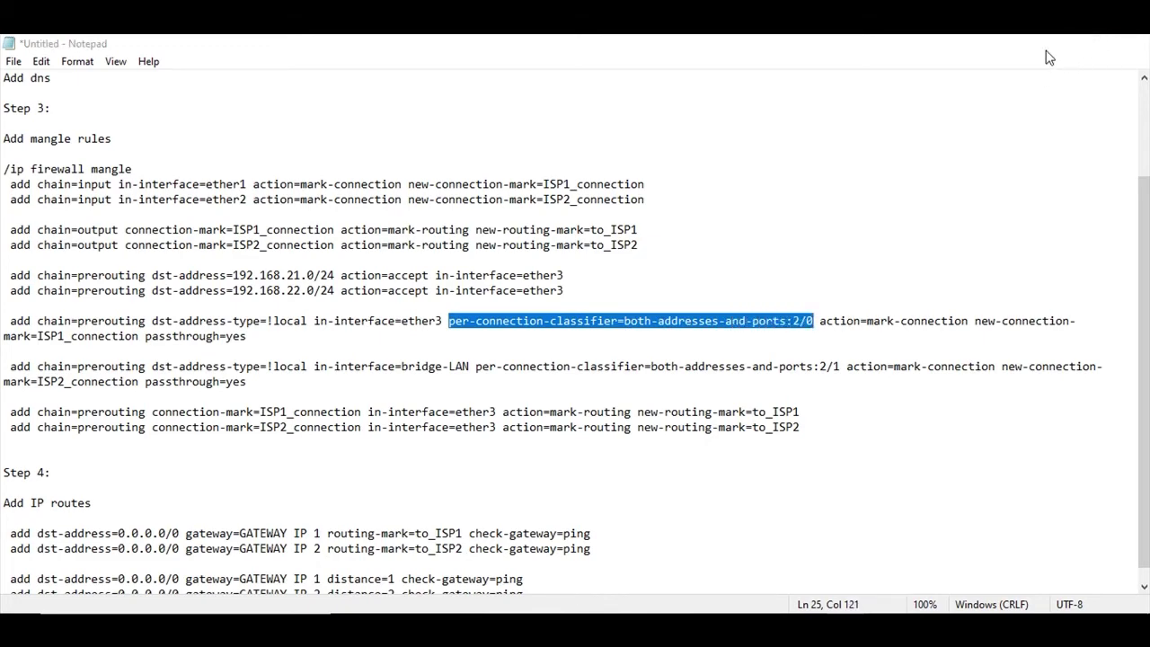
pyautogui.click(1051, 45)
# Set the rule's per connection classifier to both addresses with the values 2/1
pyautogui.click(207, 110)
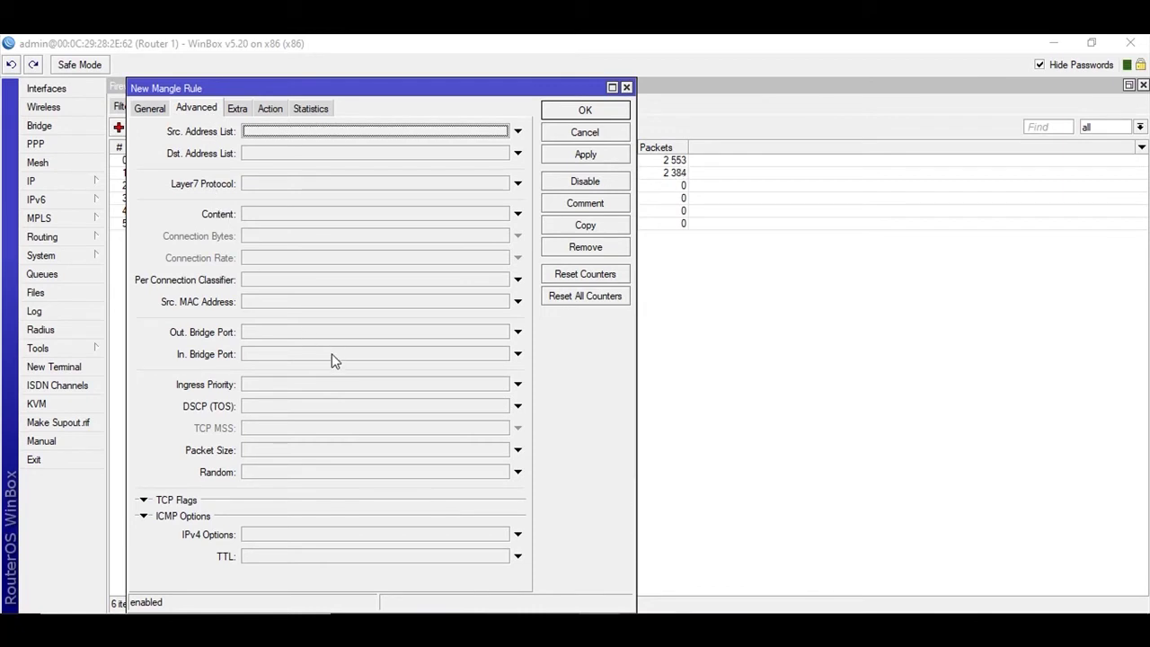
pyautogui.click(280, 284)
pyautogui.doubleClick(391, 280)
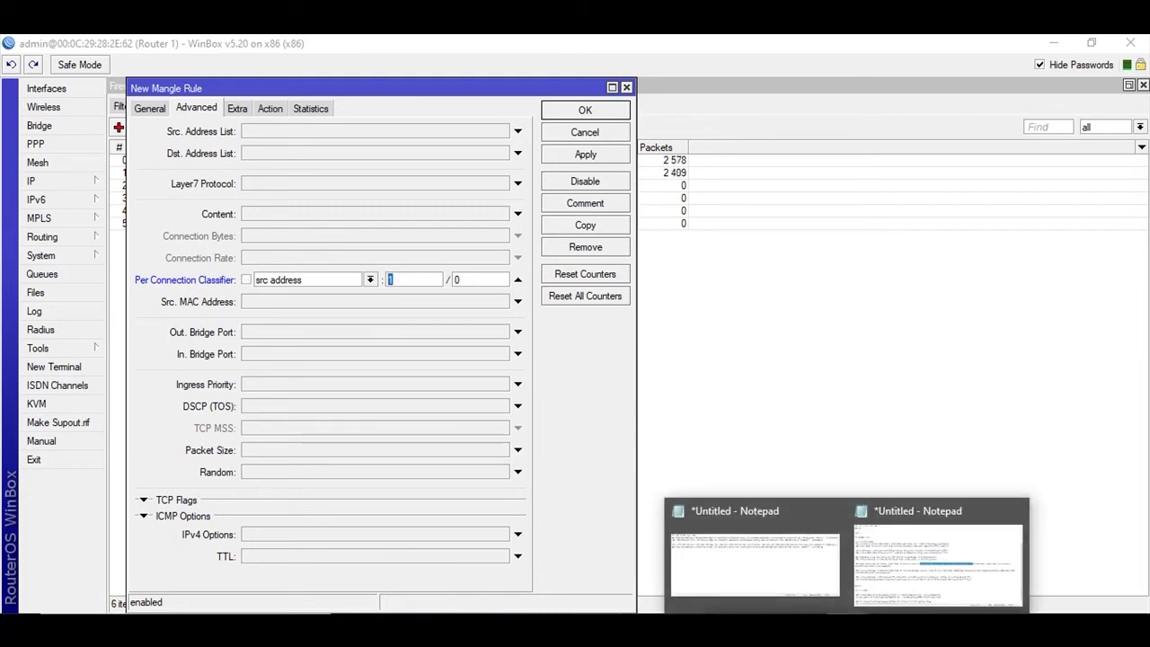
pyautogui.click(938, 550)
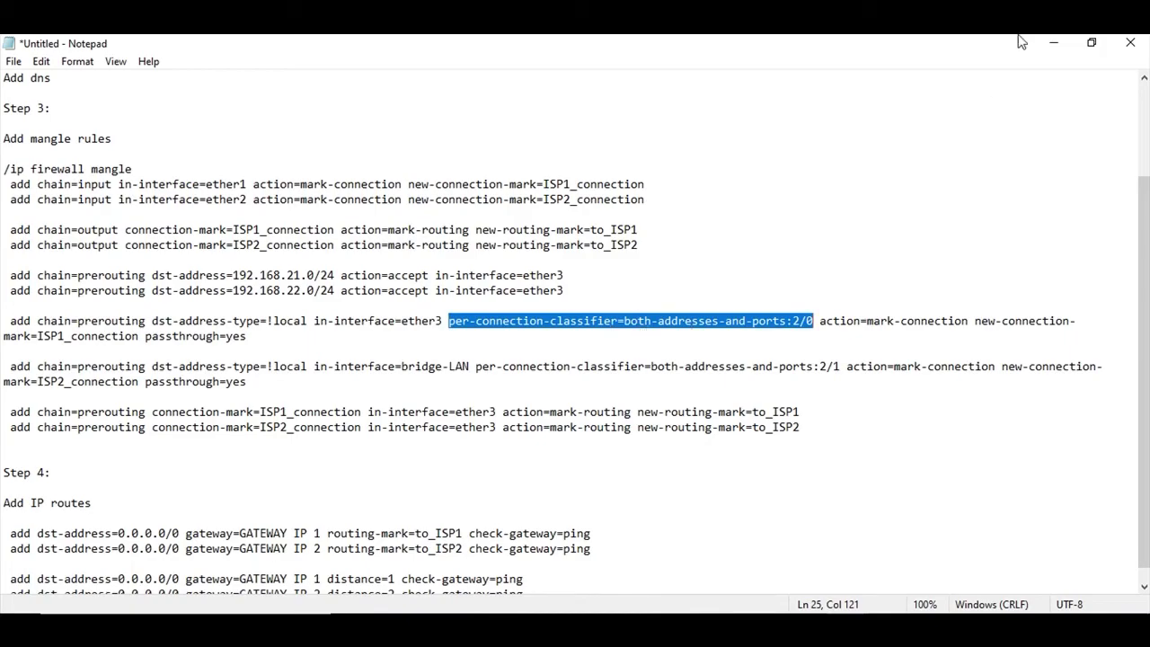
pyautogui.click(1050, 42)
pyautogui.click(370, 280)
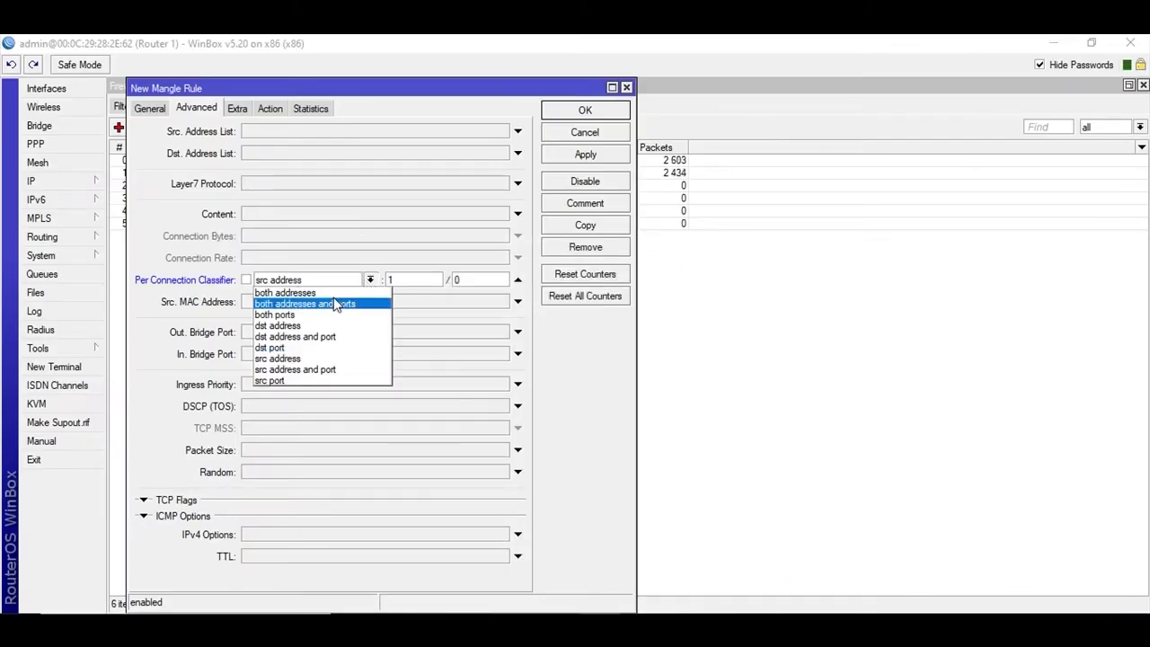
pyautogui.click(323, 291)
pyautogui.write('2')
pyautogui.press('Tab')
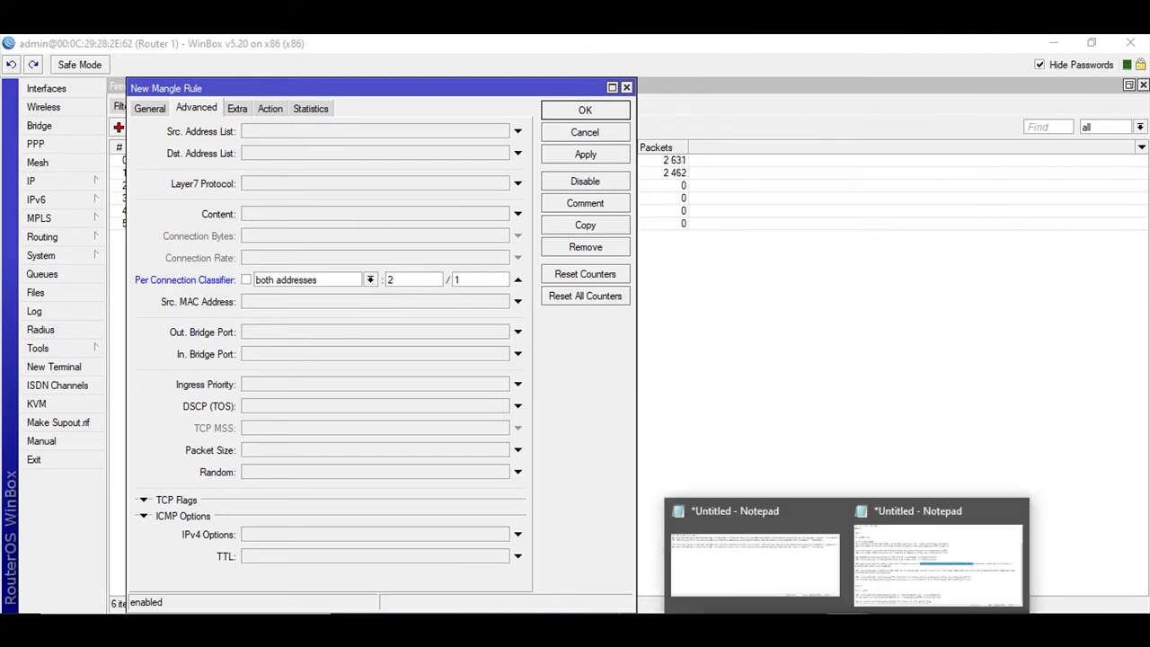
# Recheck the classifier values in the notes and set the second classifier number to 0
pyautogui.click(865, 592)
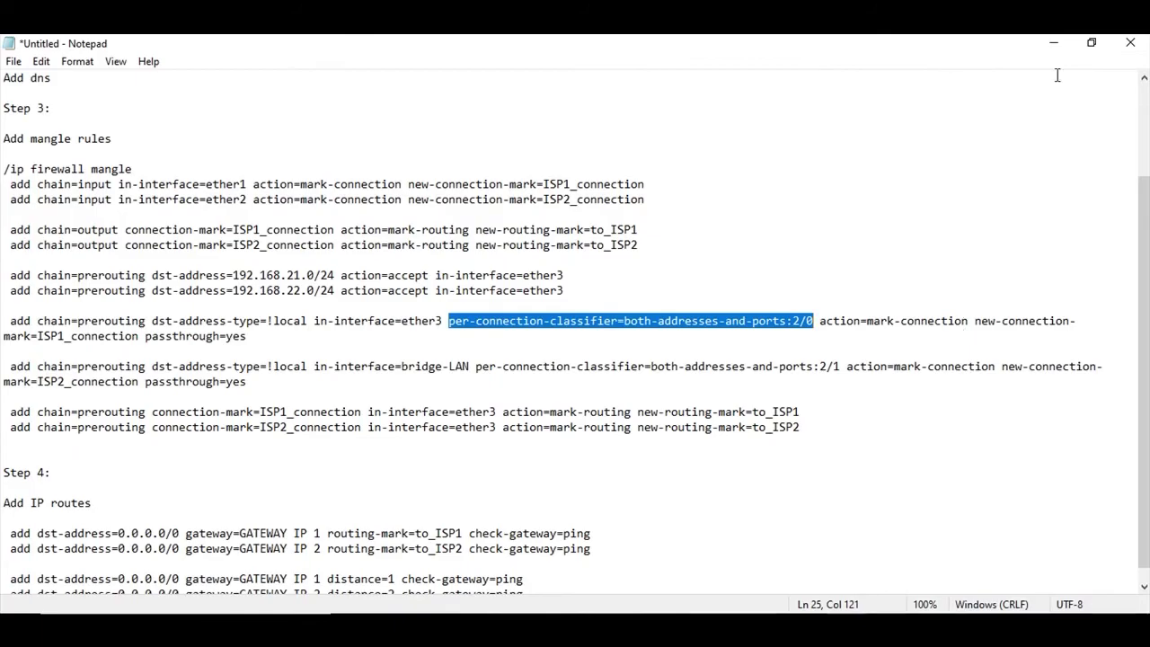
pyautogui.click(1065, 45)
pyautogui.doubleClick(471, 279)
pyautogui.write('0')
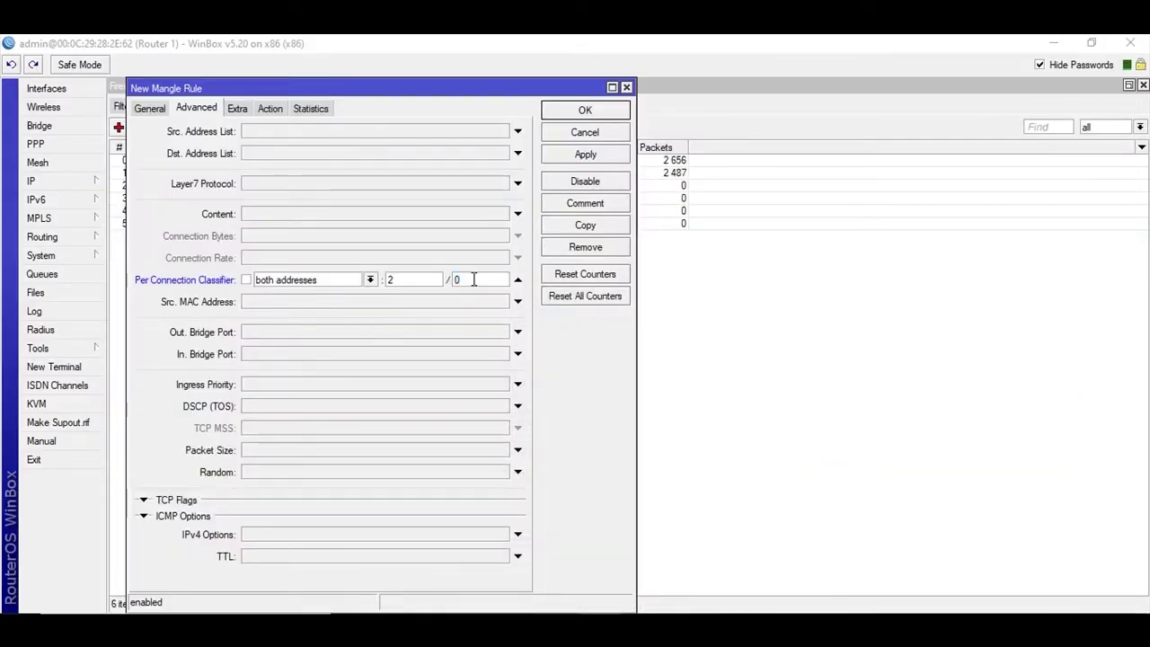
pyautogui.click(388, 280)
# Open the rule's action settings and look up the action, connection mark and passthrough for ISP1 in the notes
pyautogui.click(237, 109)
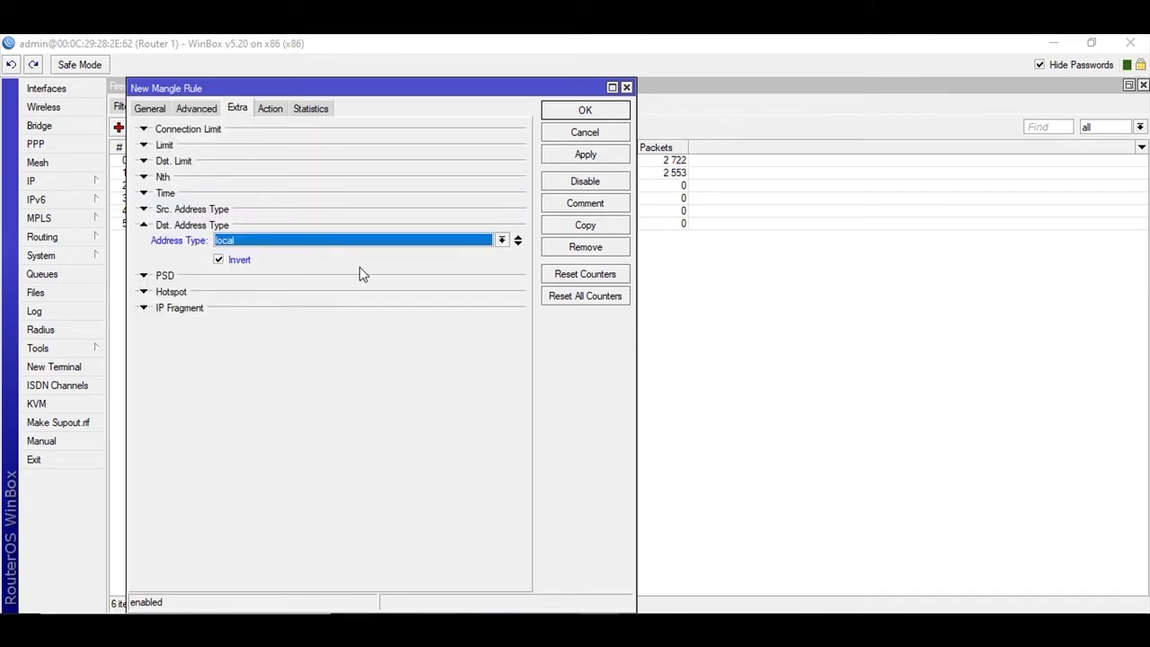
pyautogui.click(274, 108)
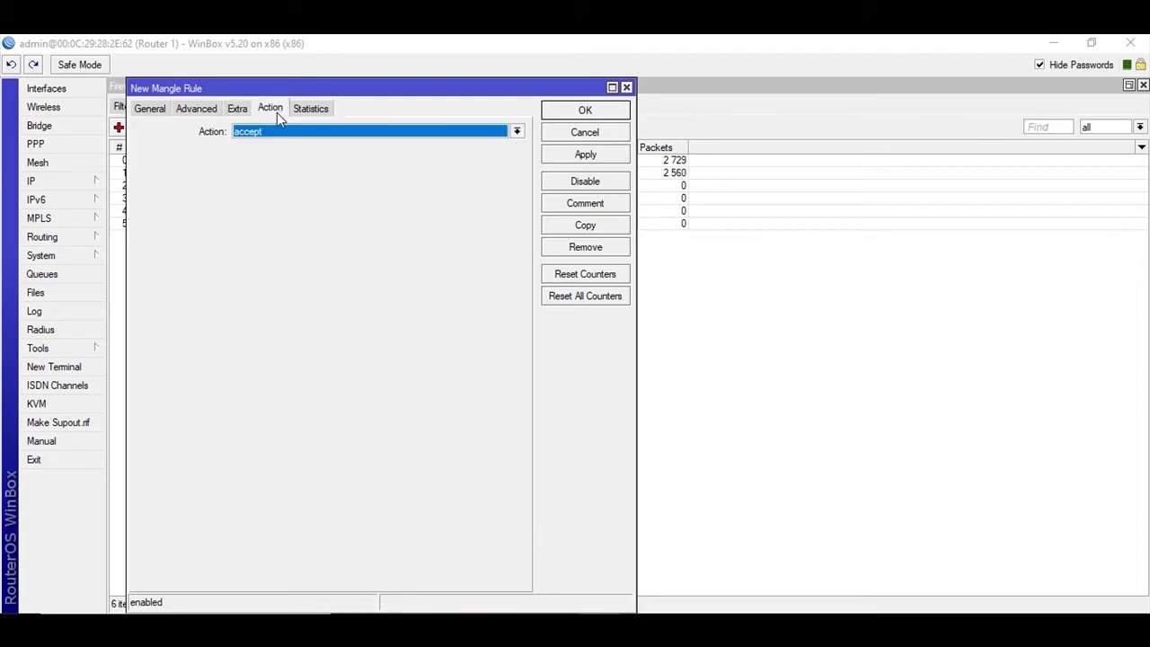
pyautogui.moveTo(862, 608)
pyautogui.click(898, 556)
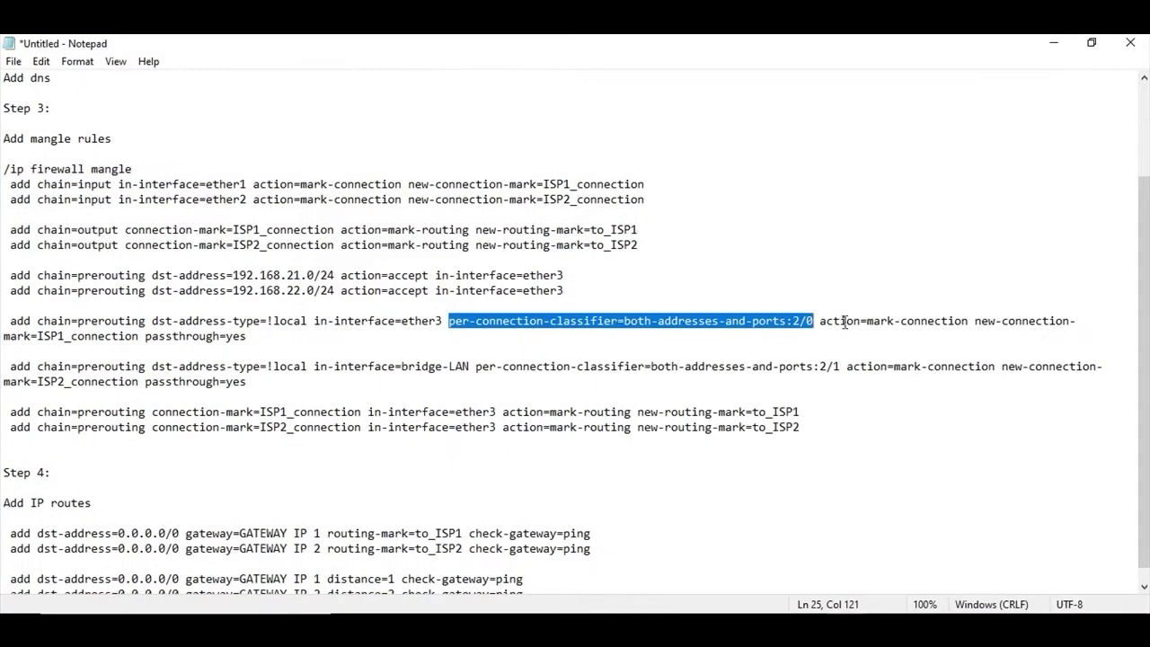
pyautogui.moveTo(819, 321); pyautogui.dragTo(1073, 321)
pyautogui.moveTo(4, 337); pyautogui.dragTo(50, 340)
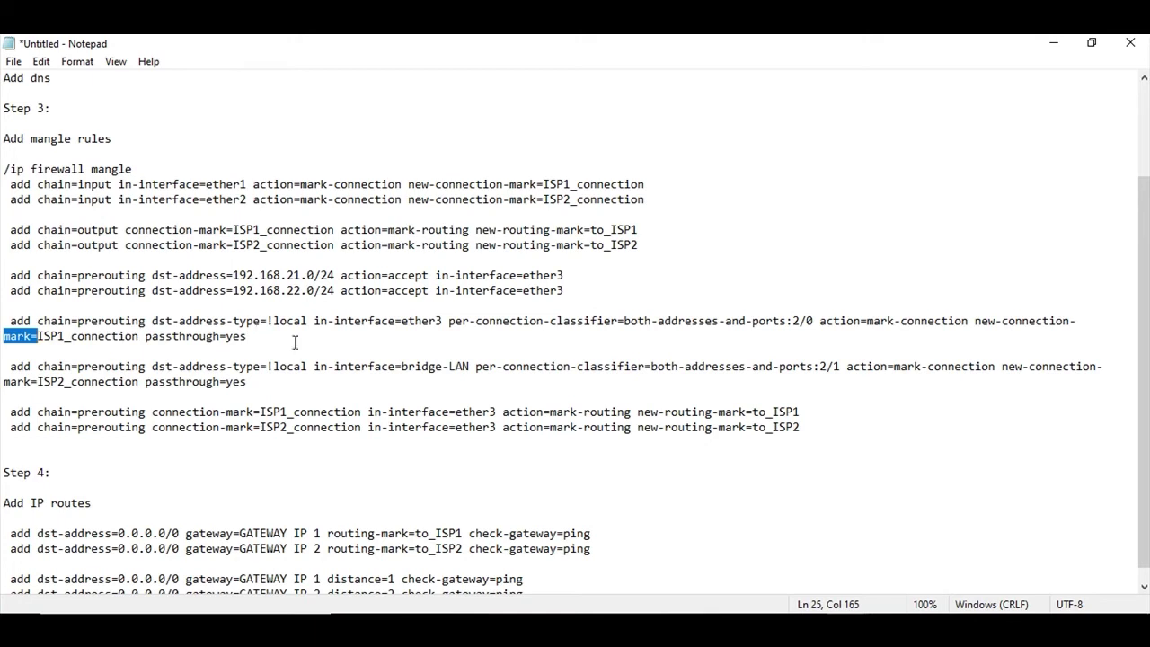
pyautogui.moveTo(846, 633)
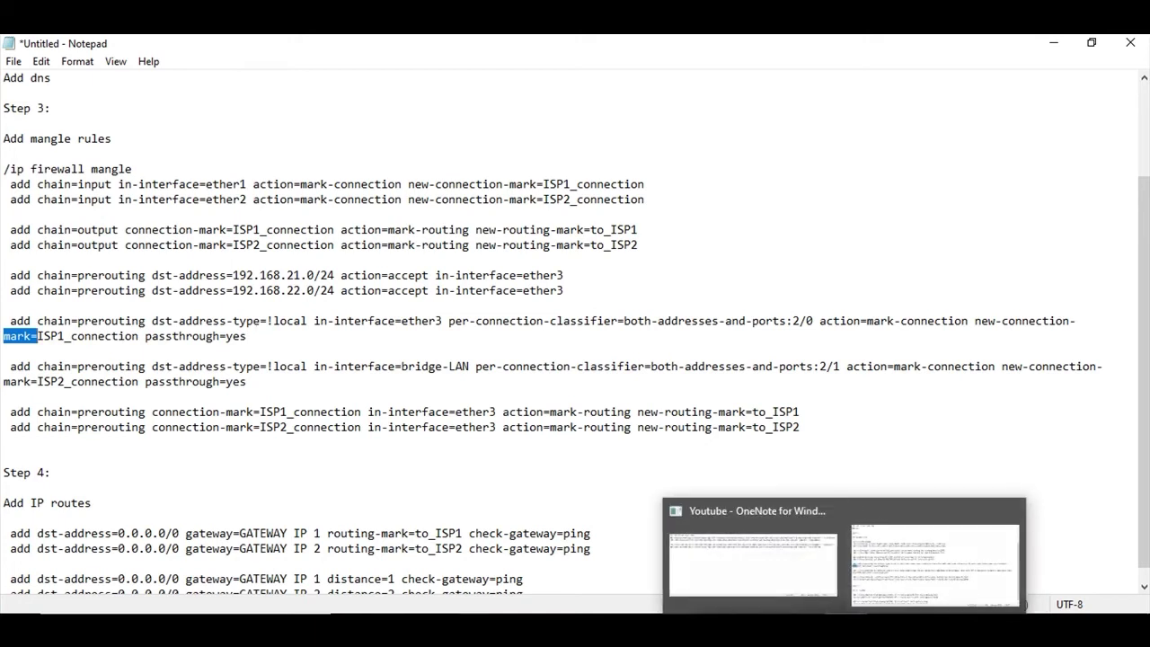
# Set the rule's action to mark connection with ISP1_connection as the new connection mark
pyautogui.click(539, 634)
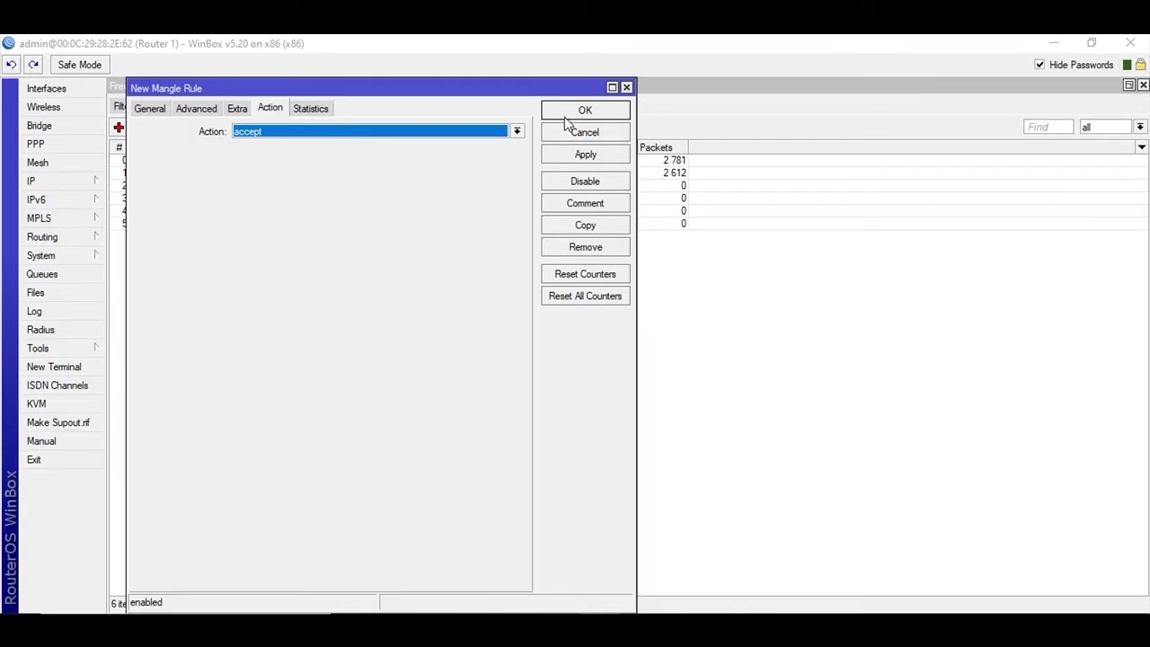
pyautogui.click(360, 134)
pyautogui.click(300, 244)
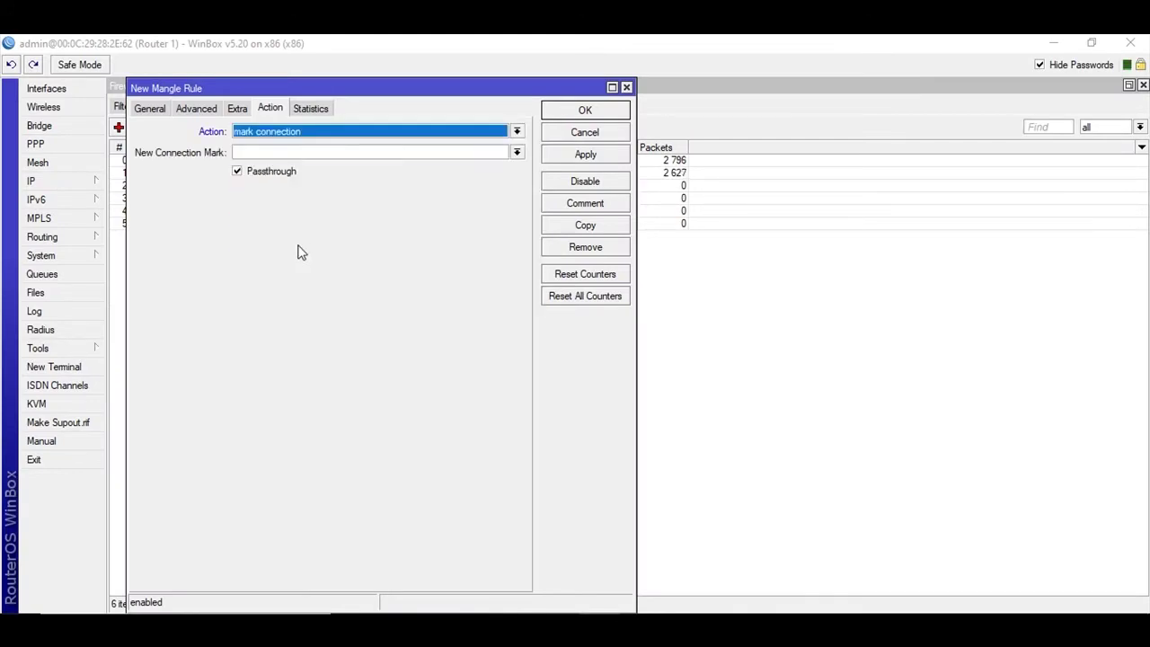
pyautogui.click(328, 153)
pyautogui.click(516, 152)
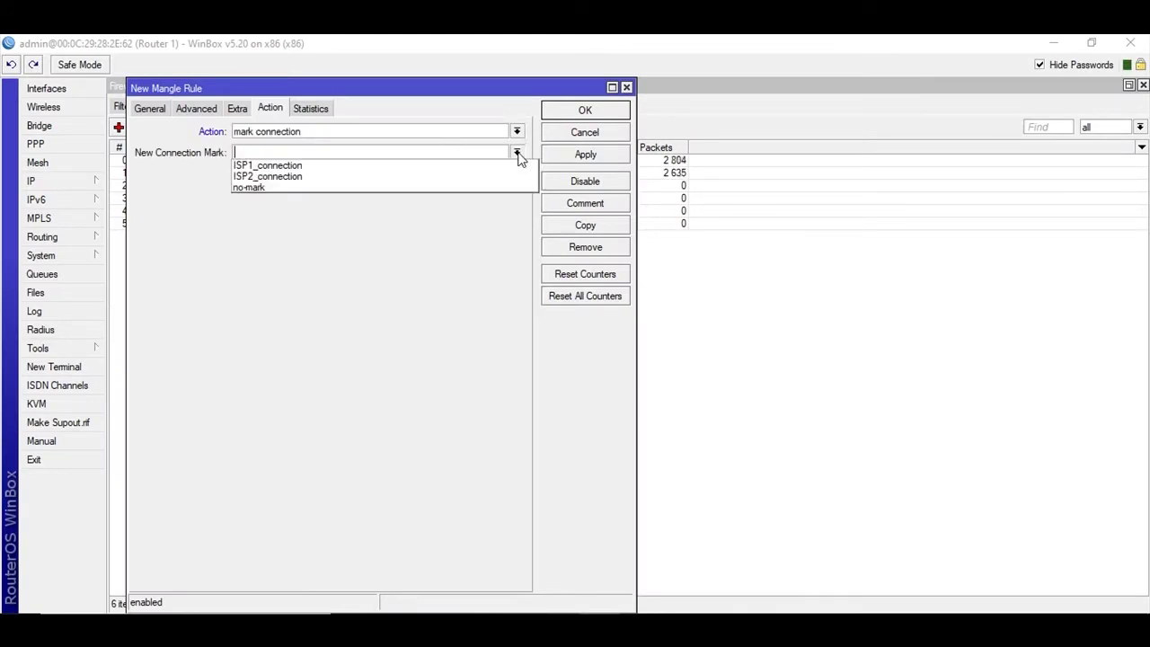
pyautogui.click(401, 162)
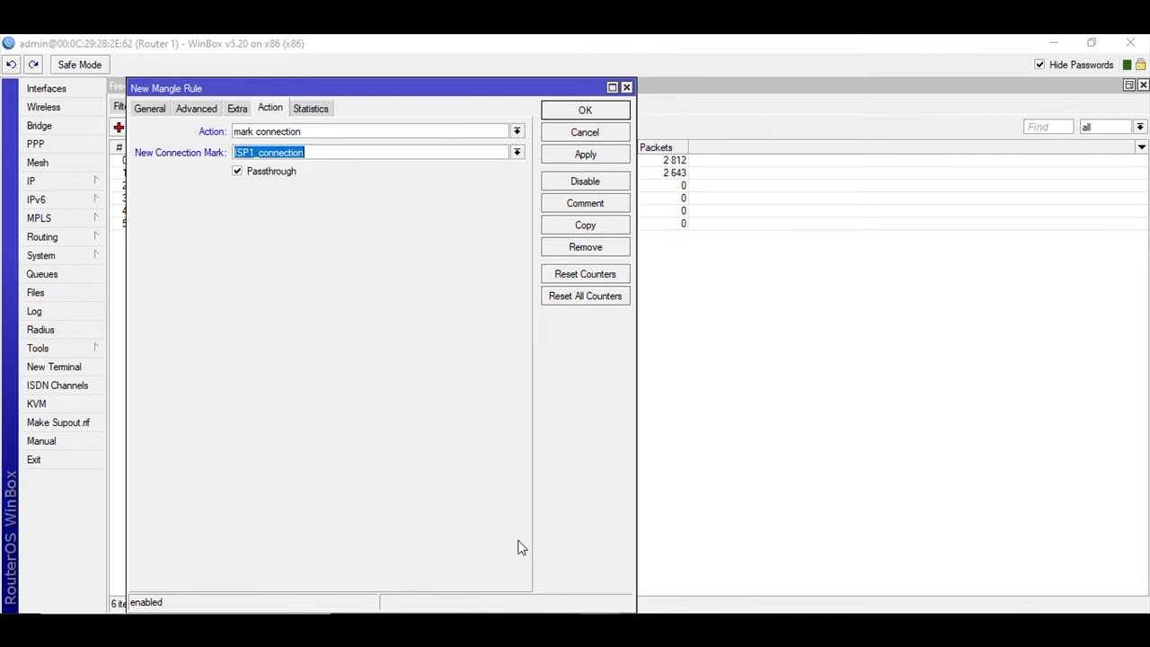
# Examine the ISP2 per-connection-classifier rule in the notes, comparing its classifier values, and return to the rule being edited
pyautogui.moveTo(846, 612)
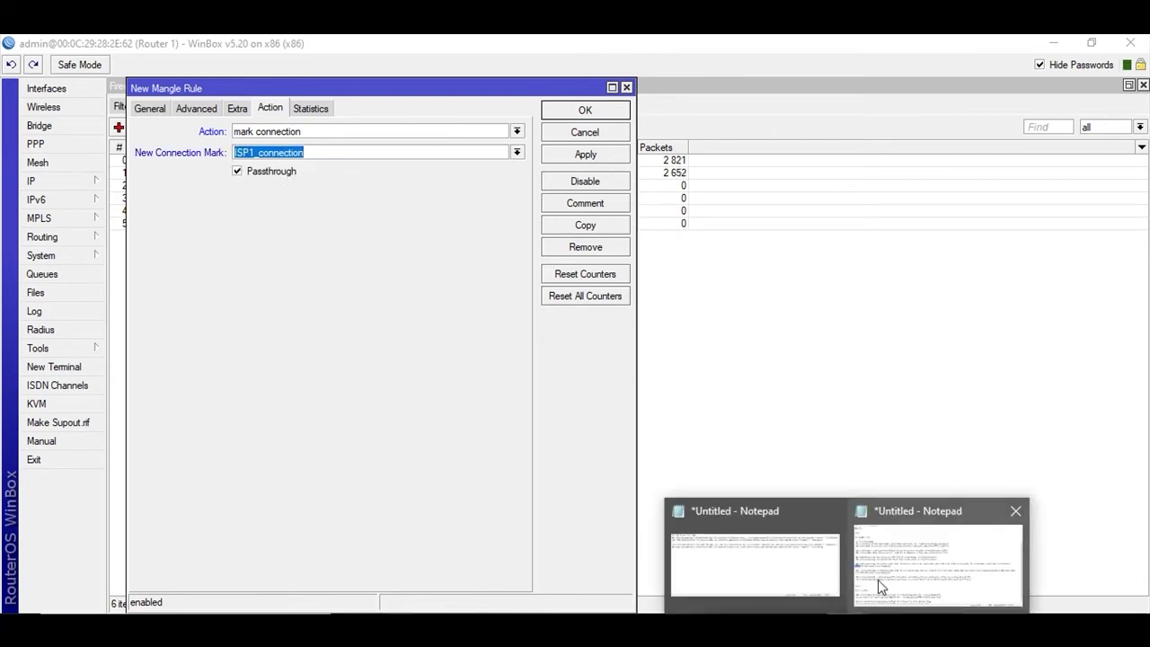
pyautogui.click(878, 581)
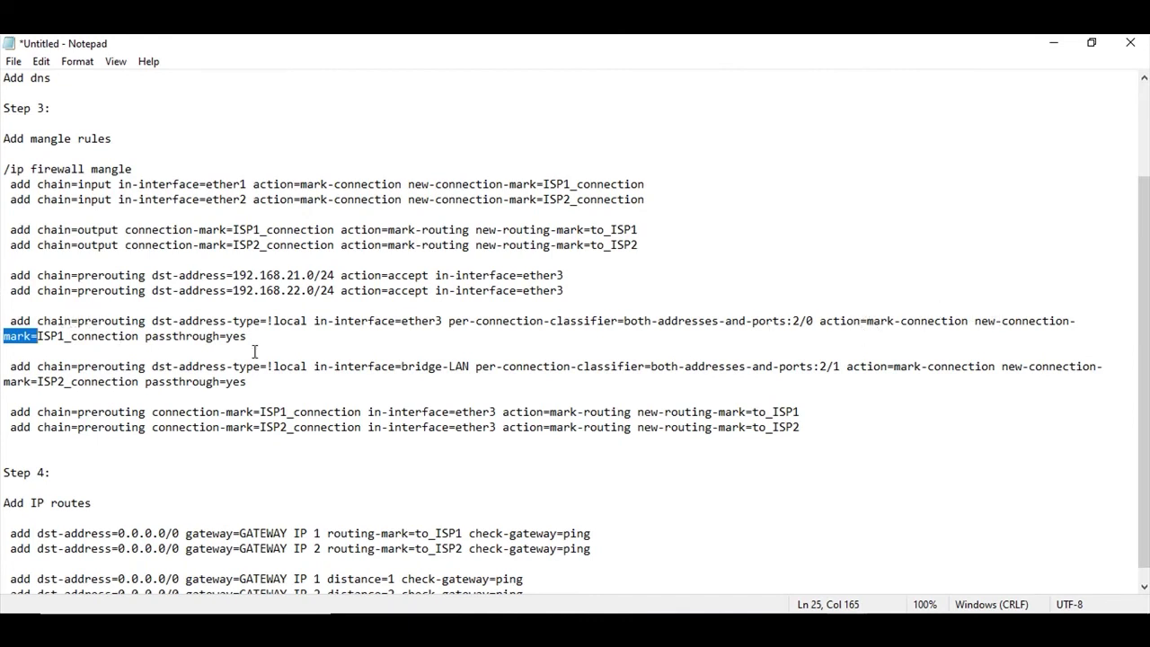
pyautogui.moveTo(10, 367); pyautogui.dragTo(302, 366)
pyautogui.moveTo(542, 351); pyautogui.dragTo(842, 366)
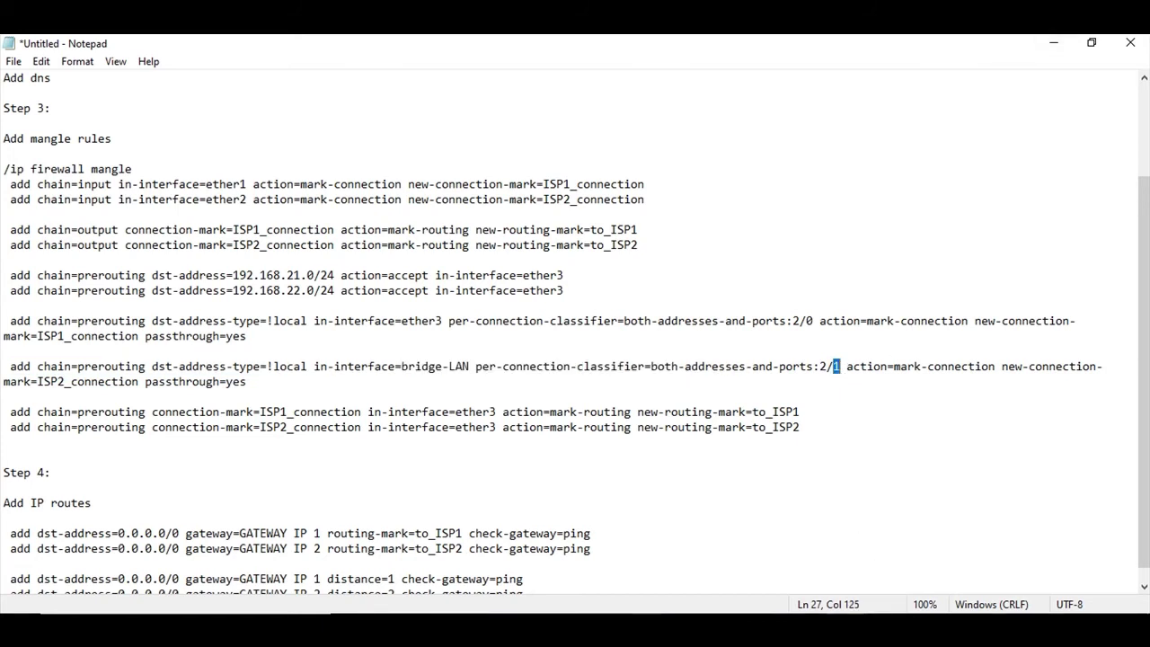
pyautogui.hotkey('alt', 'Tab')
# Apply the ISP1 connection-marking rule and duplicate it, moving the commit request aside
pyautogui.click(588, 226)
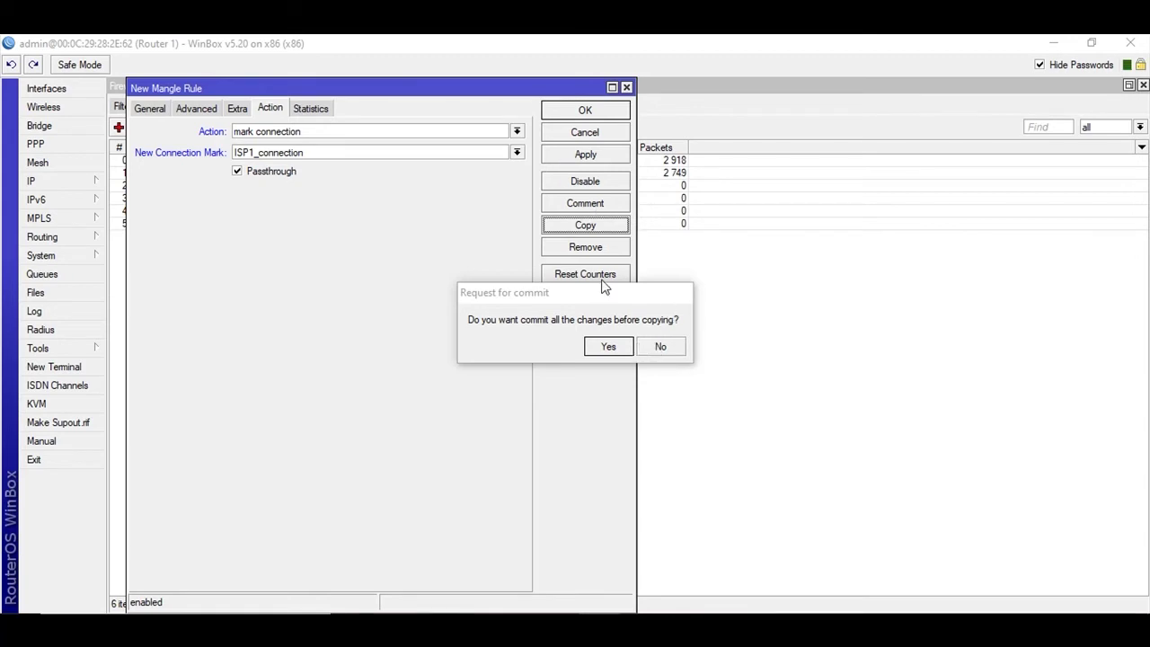
pyautogui.moveTo(605, 289); pyautogui.dragTo(676, 355)
pyautogui.click(586, 155)
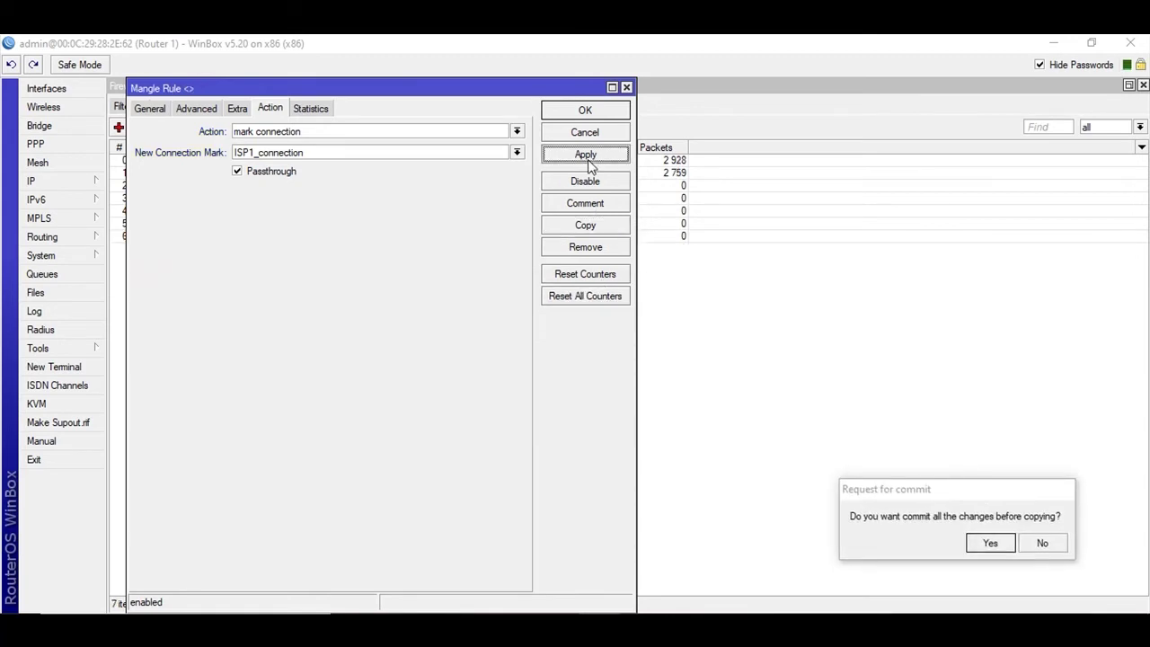
pyautogui.click(586, 225)
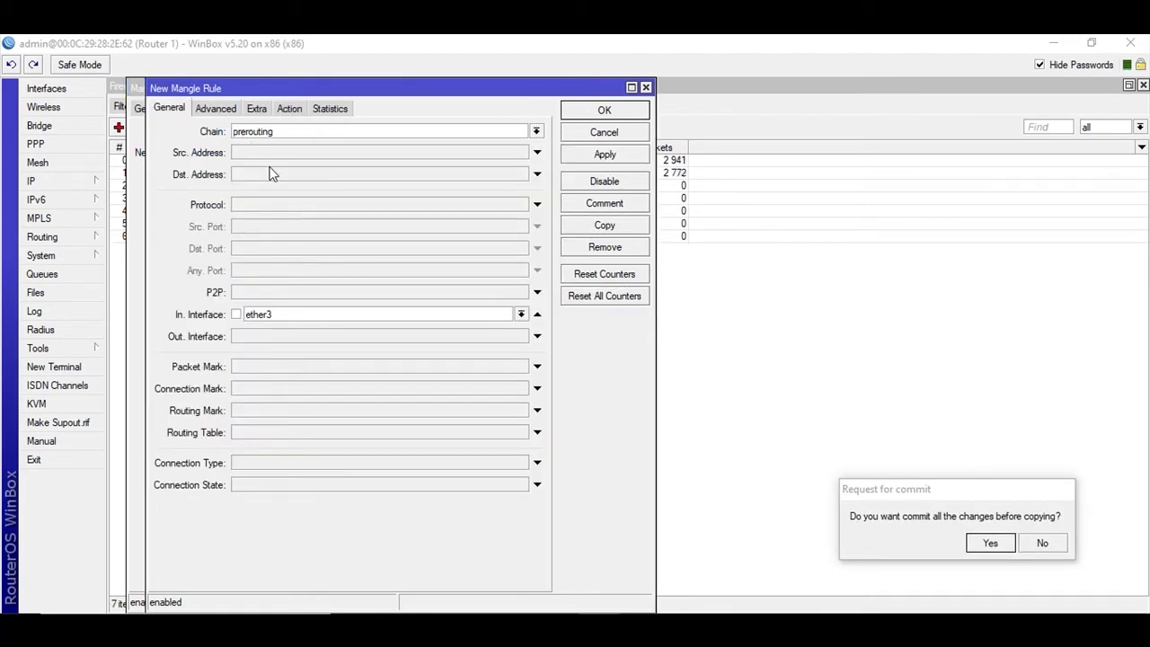
# Set the second per connection classifier number to 1 in the duplicated prerouting rule
pyautogui.click(214, 110)
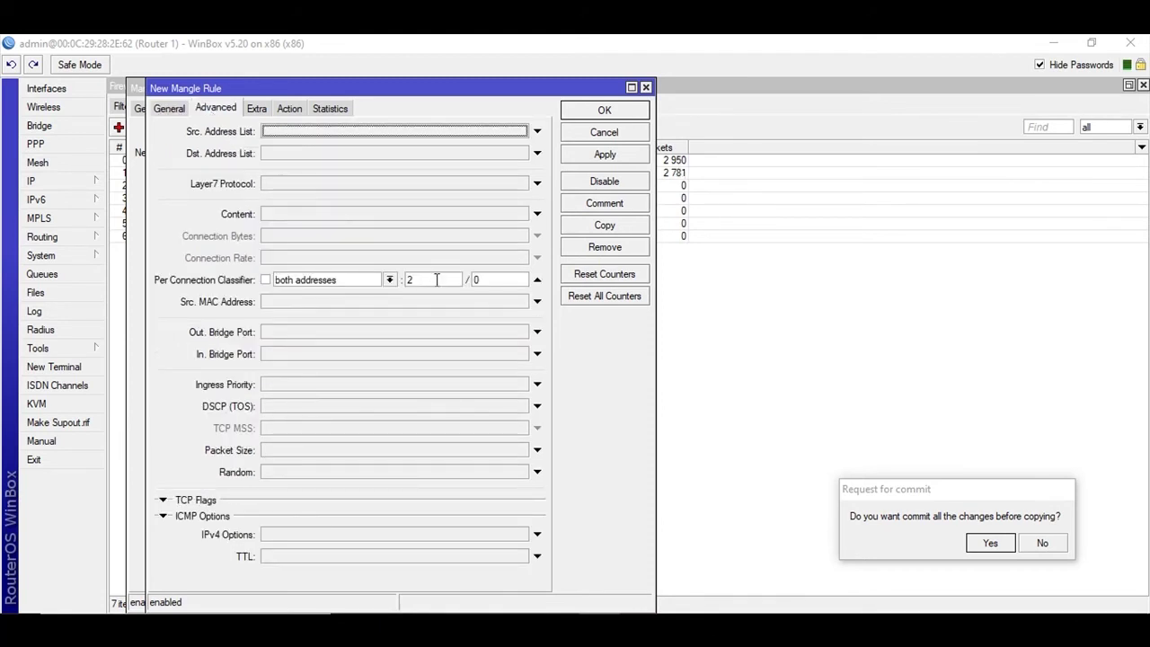
pyautogui.doubleClick(496, 279)
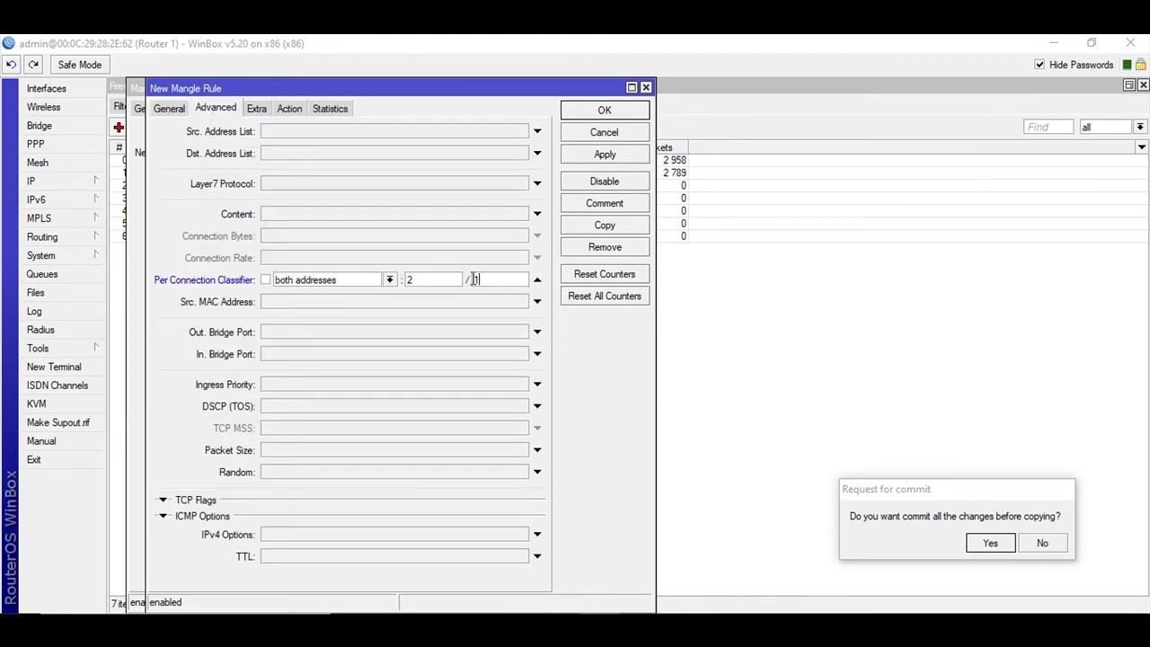
# Finish the duplicated prerouting rule with second classifier number 1 and ISP2_connection as the new connection mark, and save both open rules
pyautogui.write('1')
pyautogui.click(410, 279)
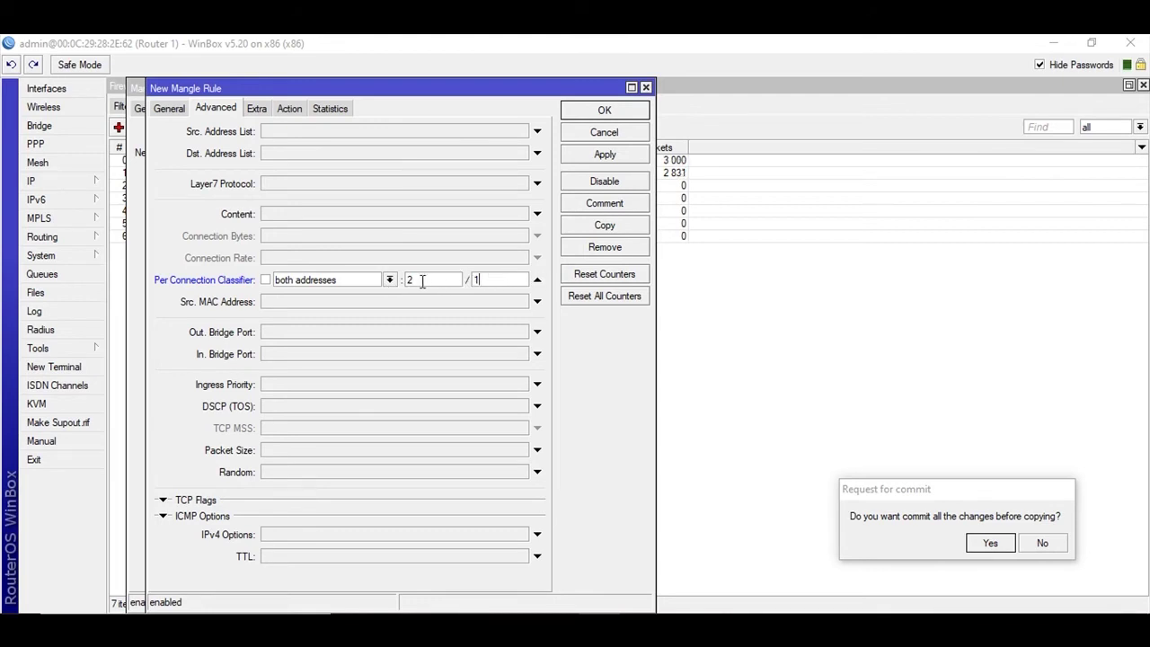
pyautogui.click(258, 112)
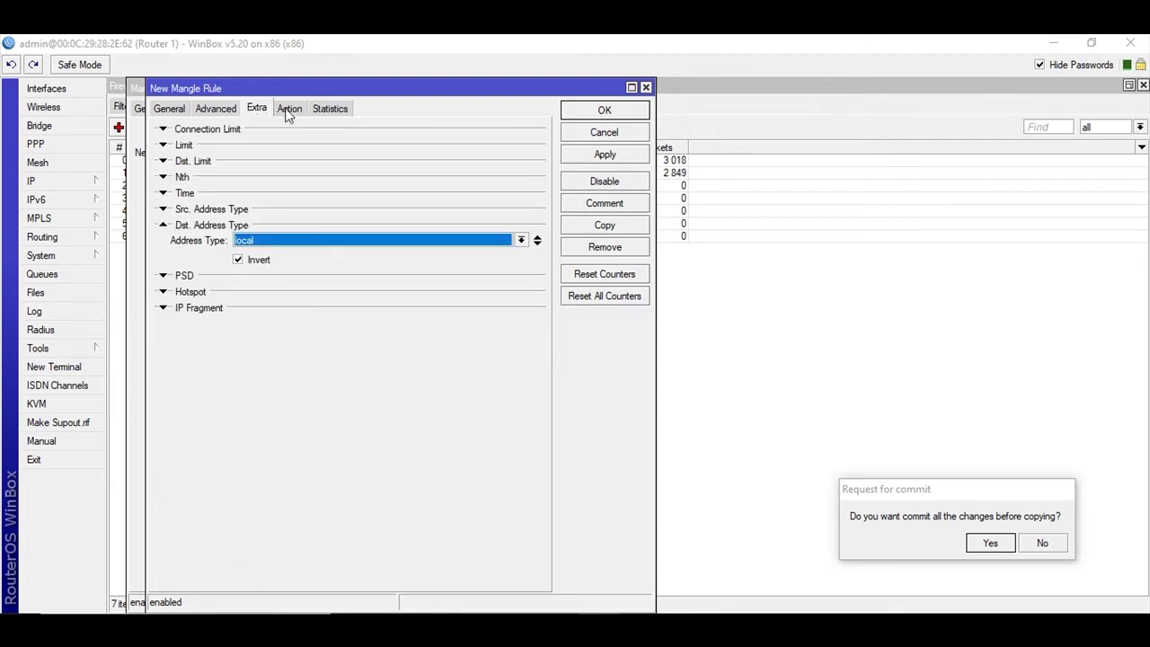
pyautogui.click(289, 109)
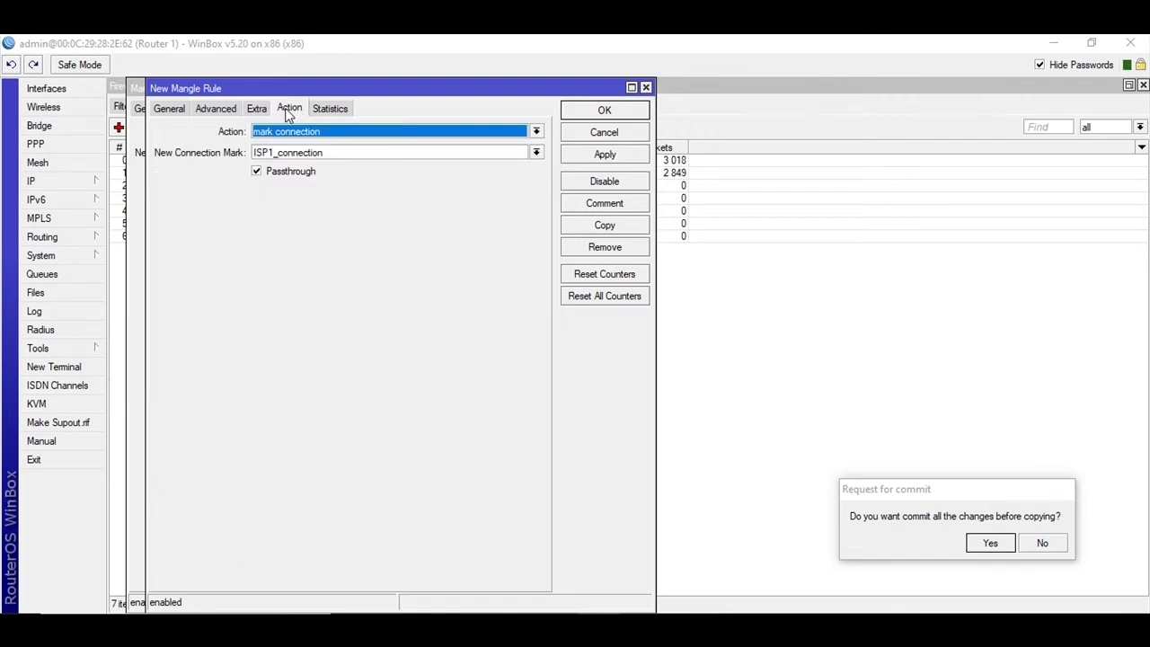
pyautogui.click(536, 152)
pyautogui.click(272, 180)
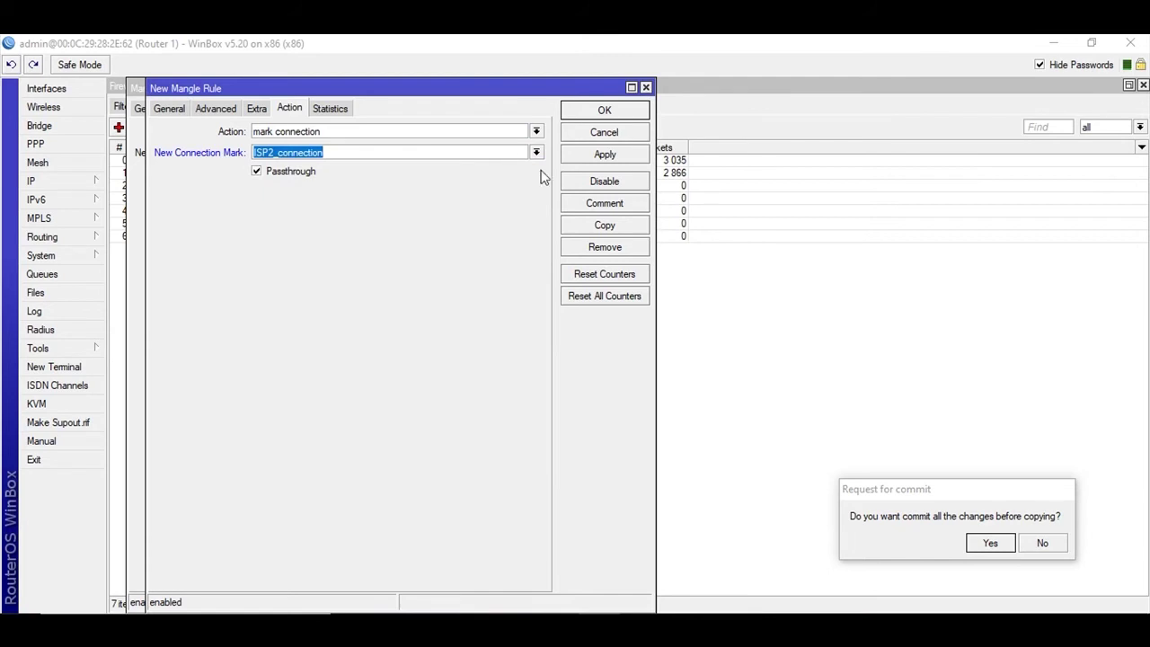
pyautogui.click(604, 155)
pyautogui.click(589, 114)
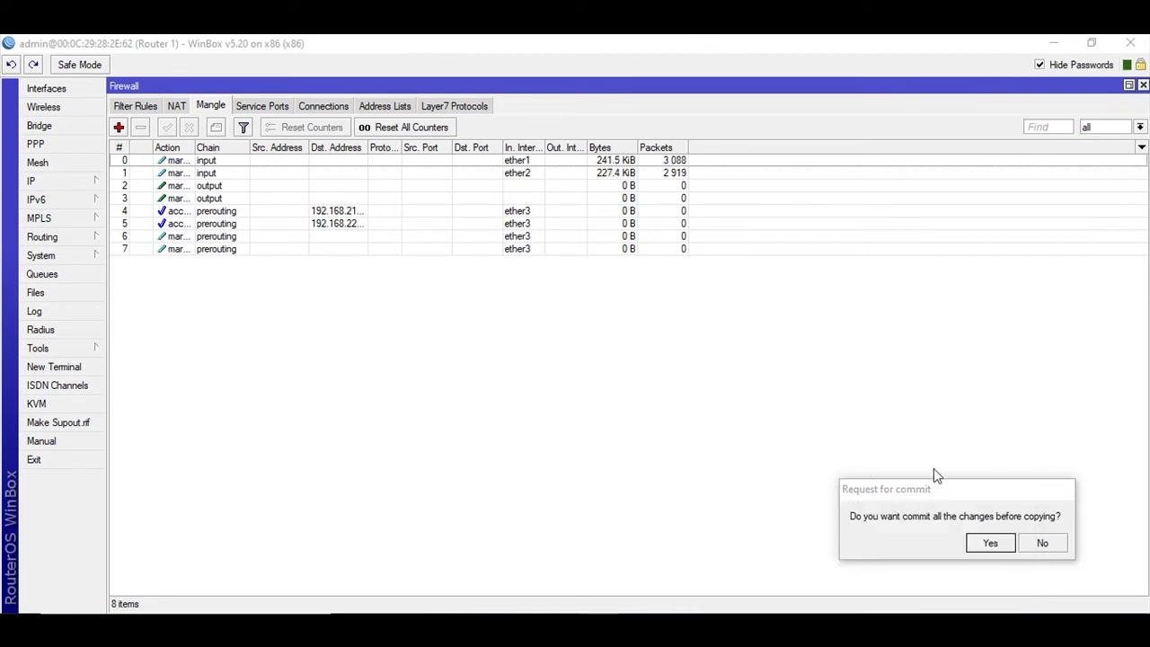
# Move the commit request aside and examine the chain, connection mark and in-interface of the ISP1 mark-routing rule in the Notepad notes
pyautogui.moveTo(861, 484); pyautogui.dragTo(874, 451)
pyautogui.click(885, 565)
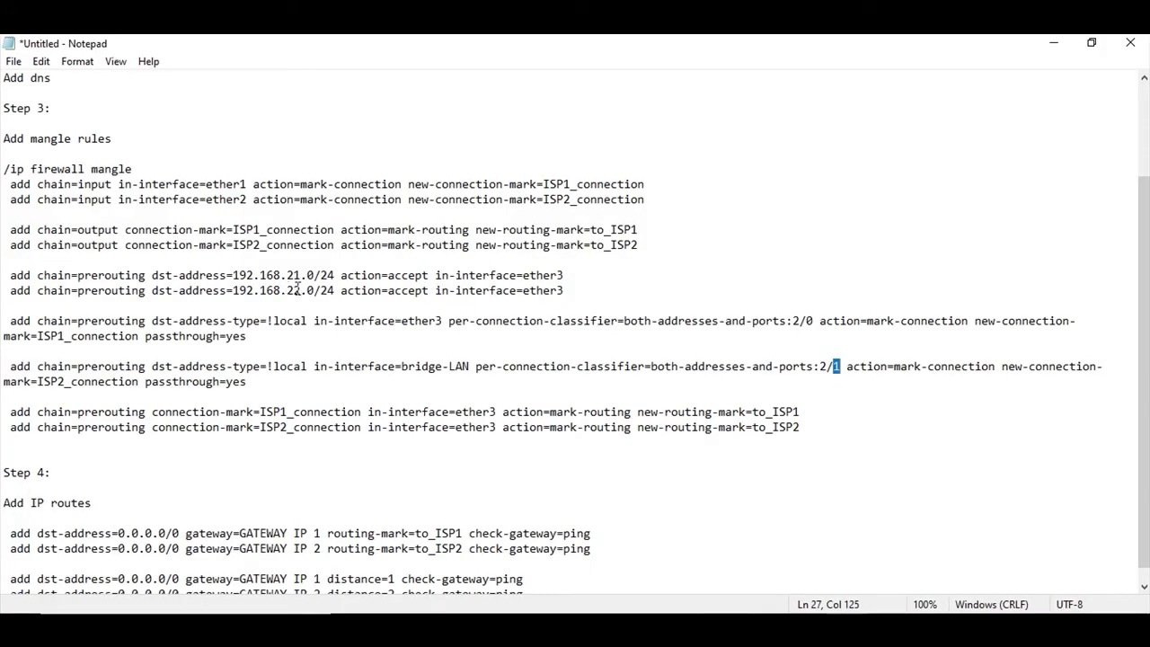
pyautogui.click(4, 377)
pyautogui.scroll(-1, 9, 377)
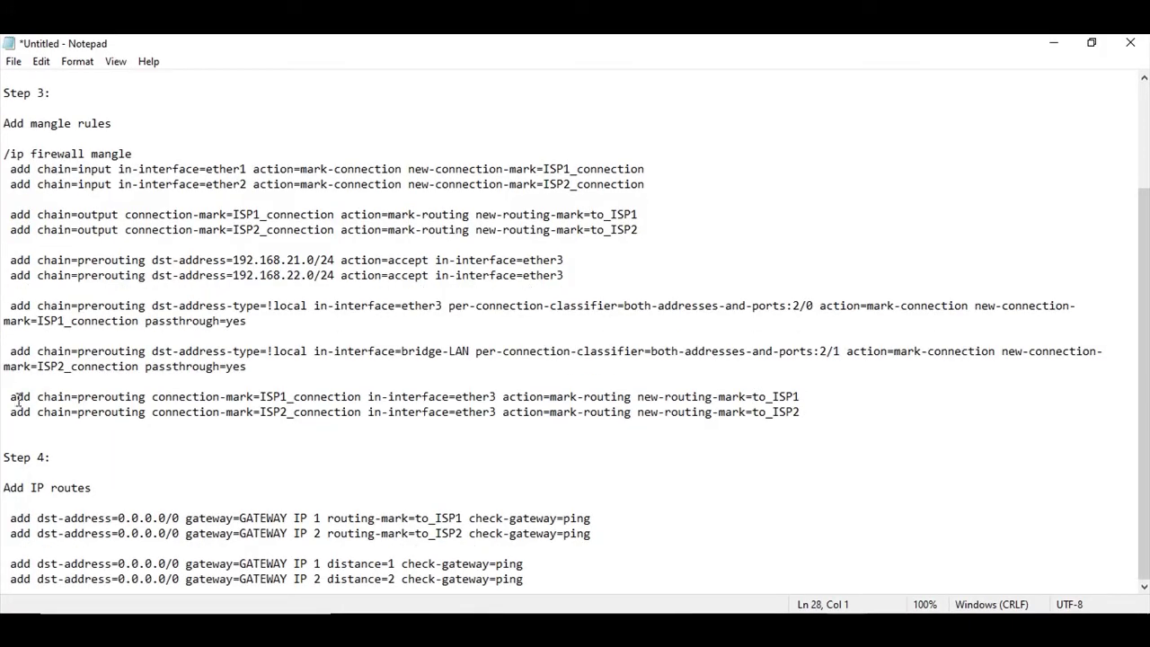
pyautogui.moveTo(11, 398); pyautogui.dragTo(367, 396)
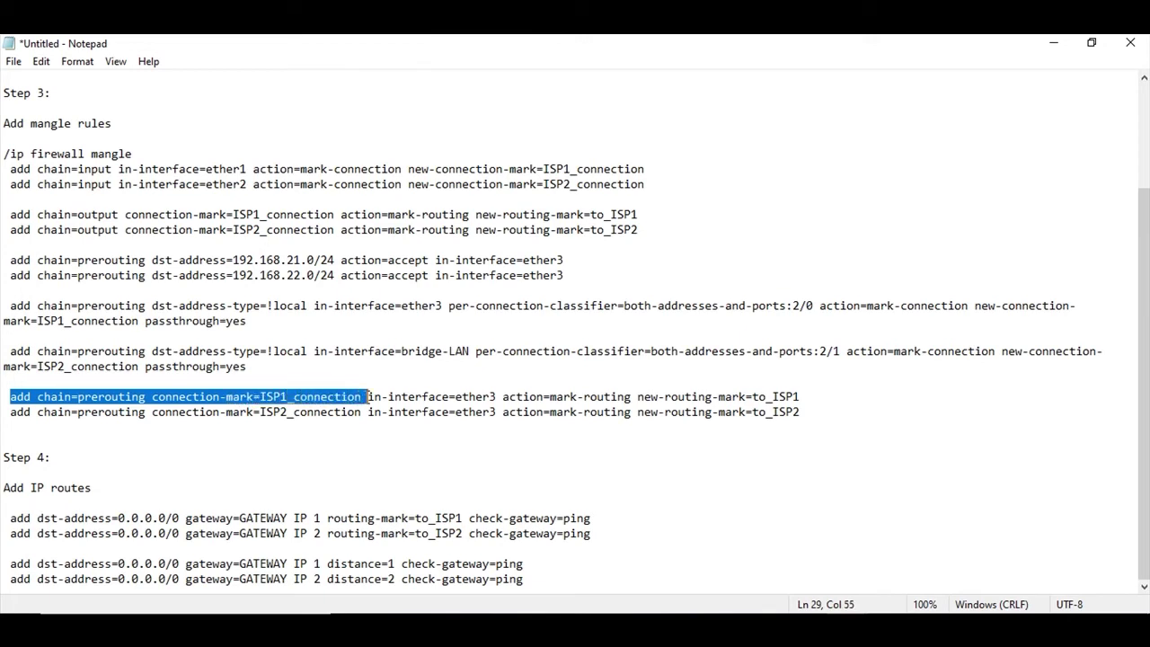
pyautogui.moveTo(495, 396); pyautogui.dragTo(35, 398)
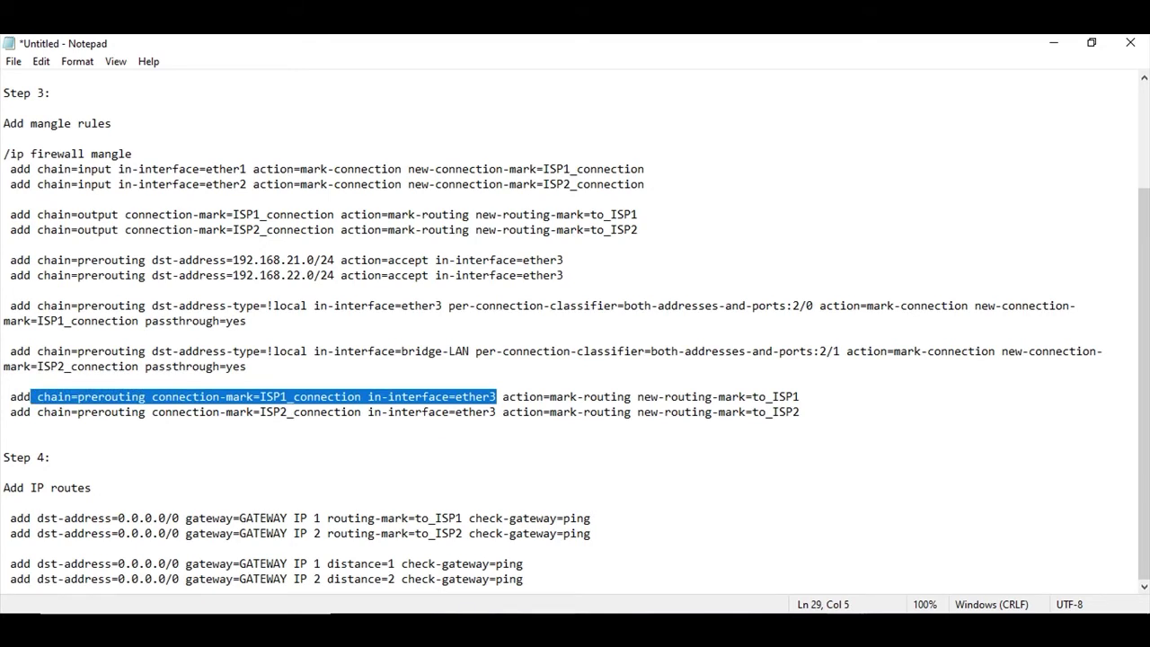
pyautogui.hotkey('alt', 'Tab')
# Add a new prerouting mangle rule with ether3 as the in interface and ISP1_connection as the connection mark
pyautogui.click(119, 128)
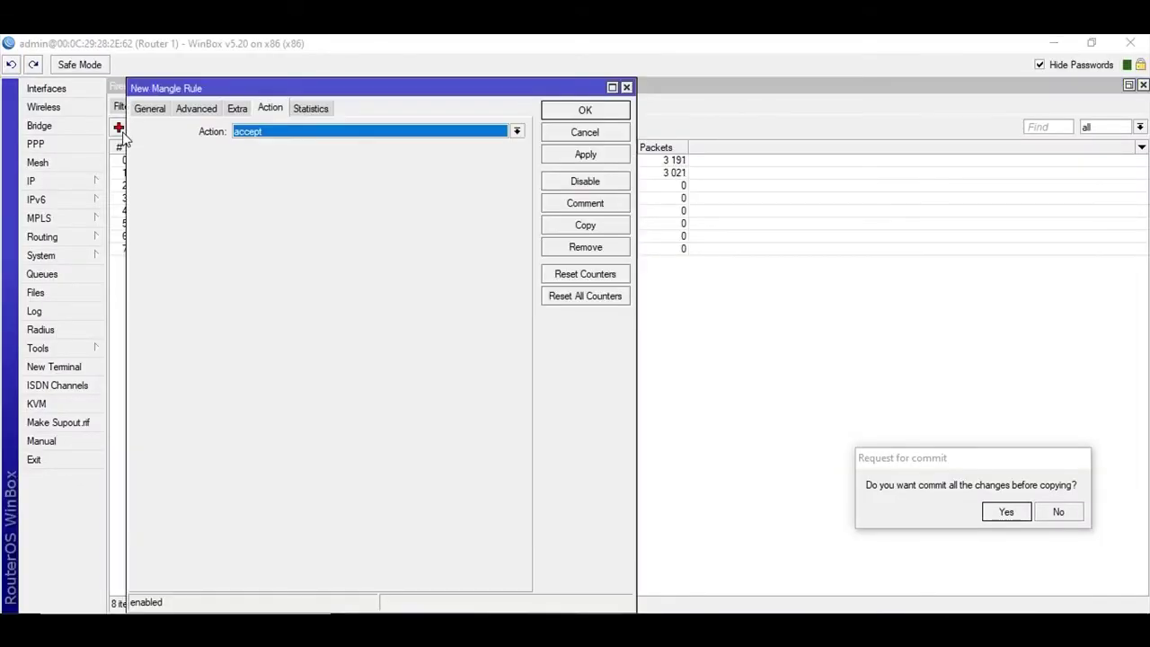
pyautogui.click(150, 108)
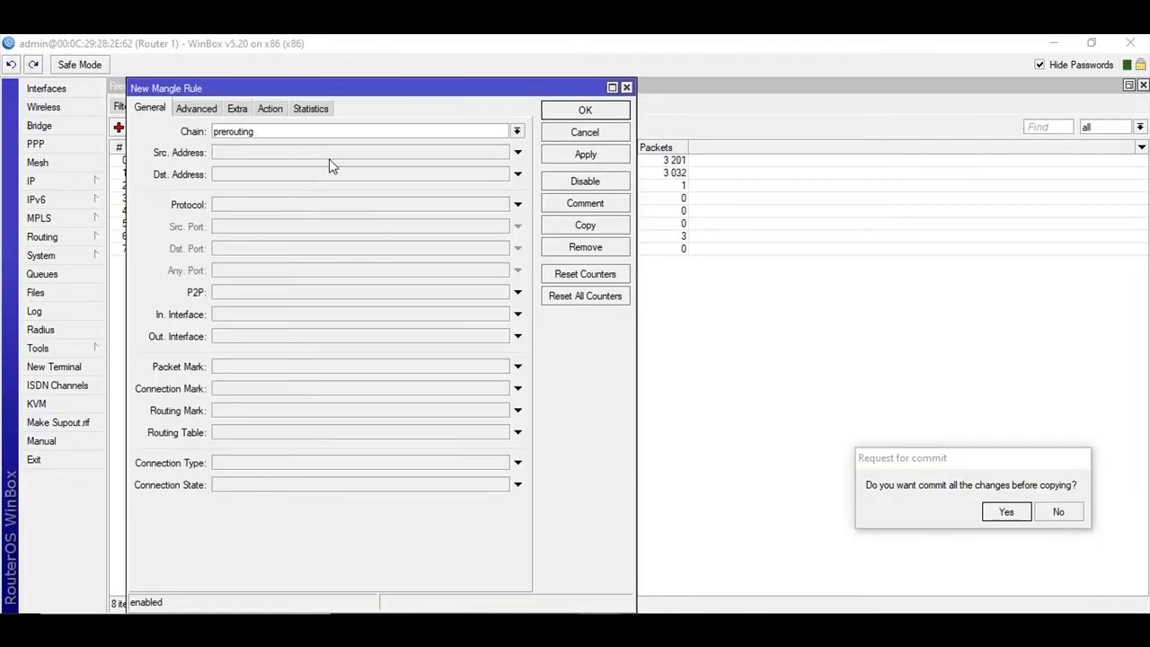
pyautogui.click(517, 314)
pyautogui.click(501, 314)
pyautogui.click(341, 347)
pyautogui.click(277, 388)
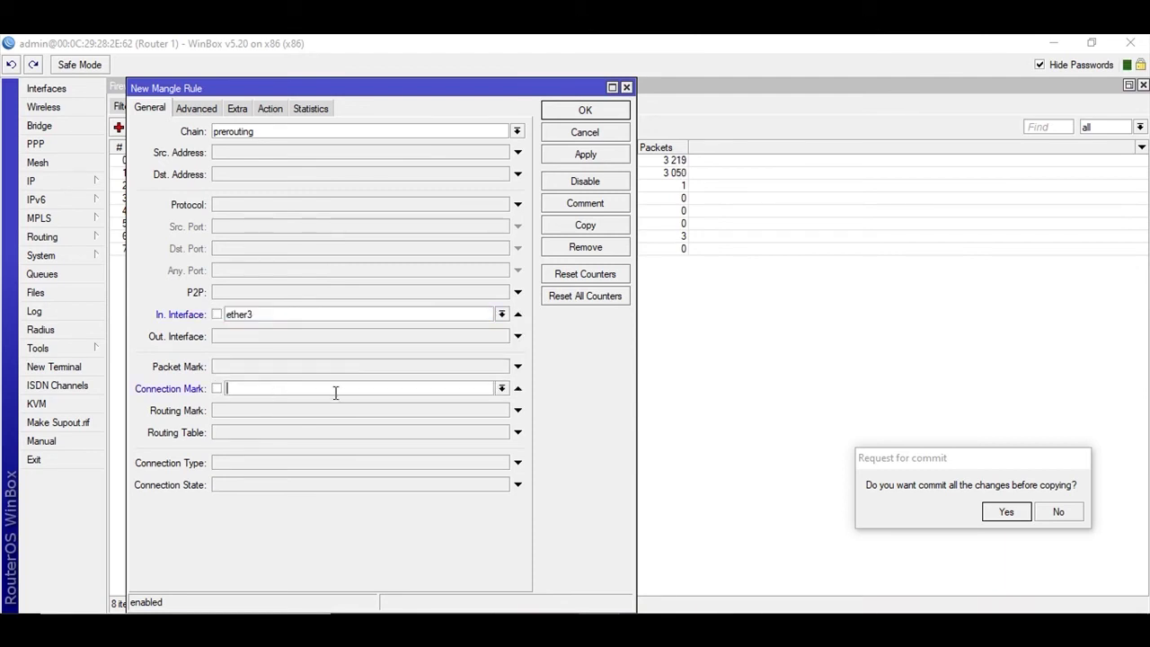
pyautogui.click(502, 388)
pyautogui.click(424, 402)
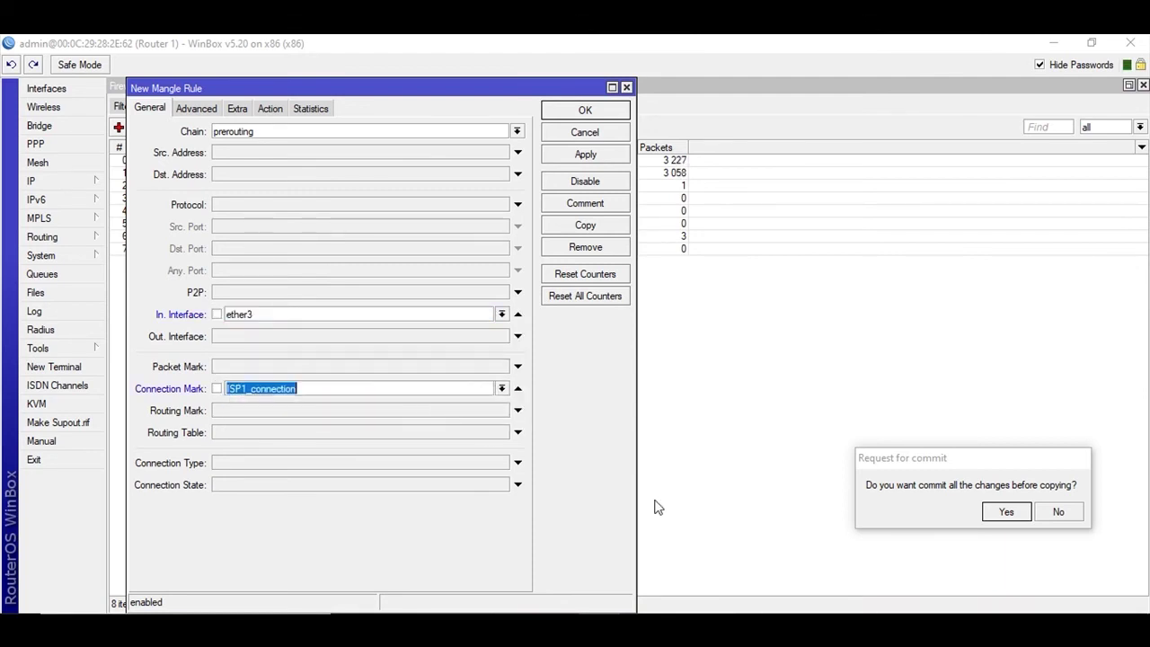
# Examine the action and new routing mark of the ISP1 prerouting rule in the Notepad notes, and return to WinBox
pyautogui.moveTo(599, 614)
pyautogui.click(938, 552)
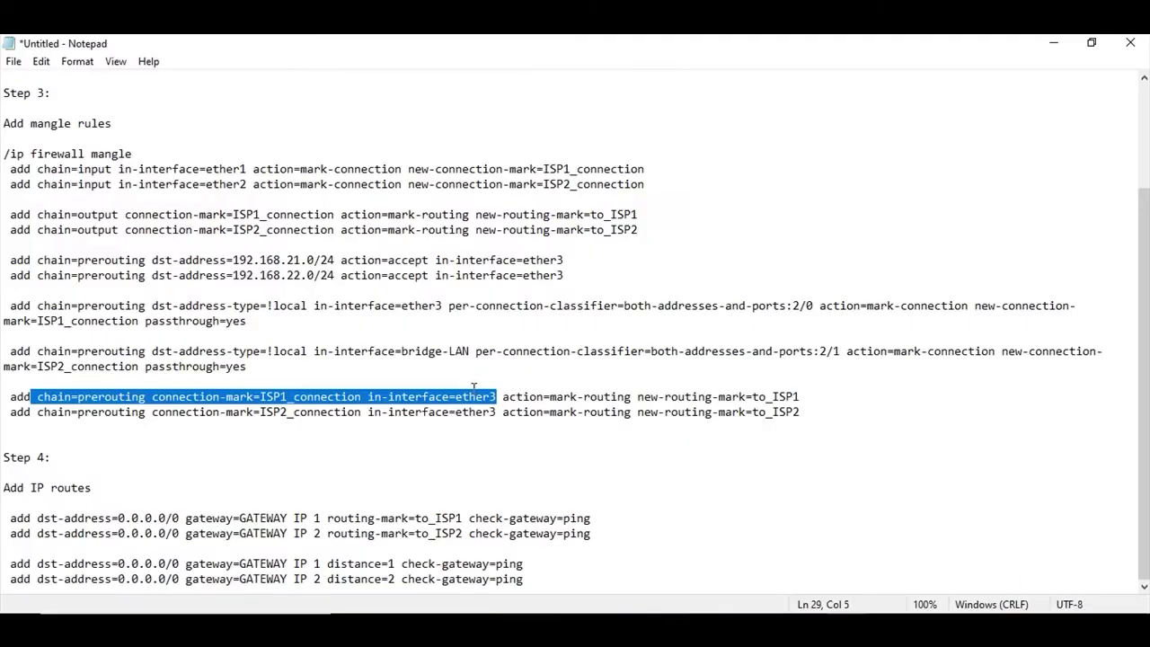
pyautogui.click(250, 396)
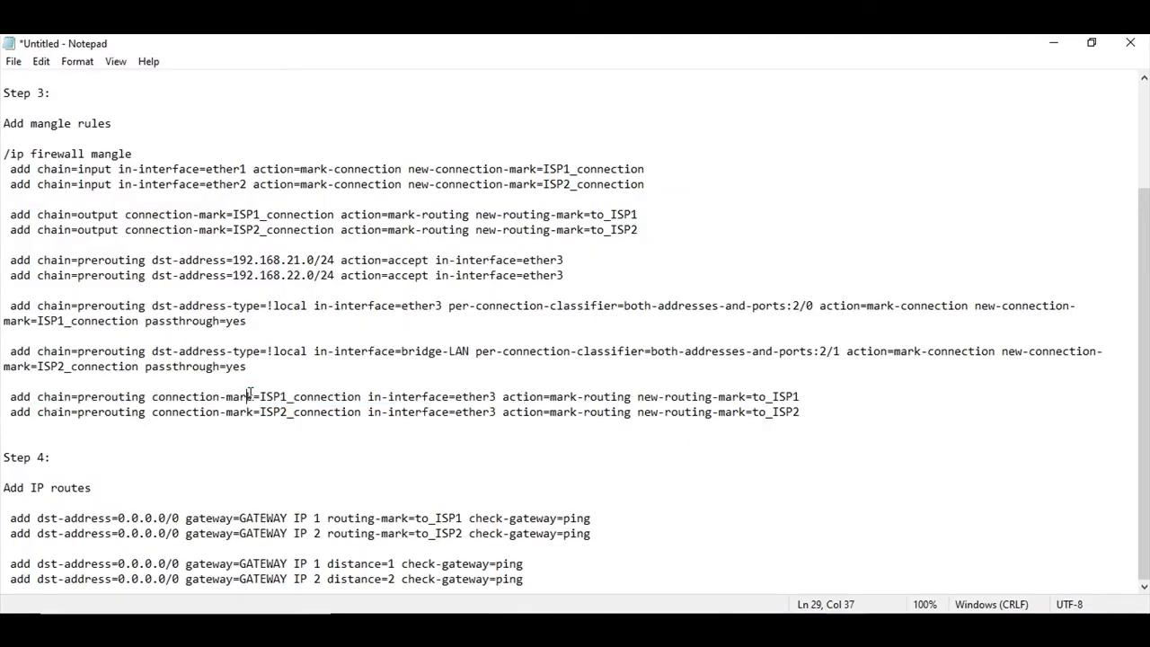
pyautogui.moveTo(221, 396); pyautogui.dragTo(255, 397)
pyautogui.moveTo(508, 396); pyautogui.dragTo(597, 396)
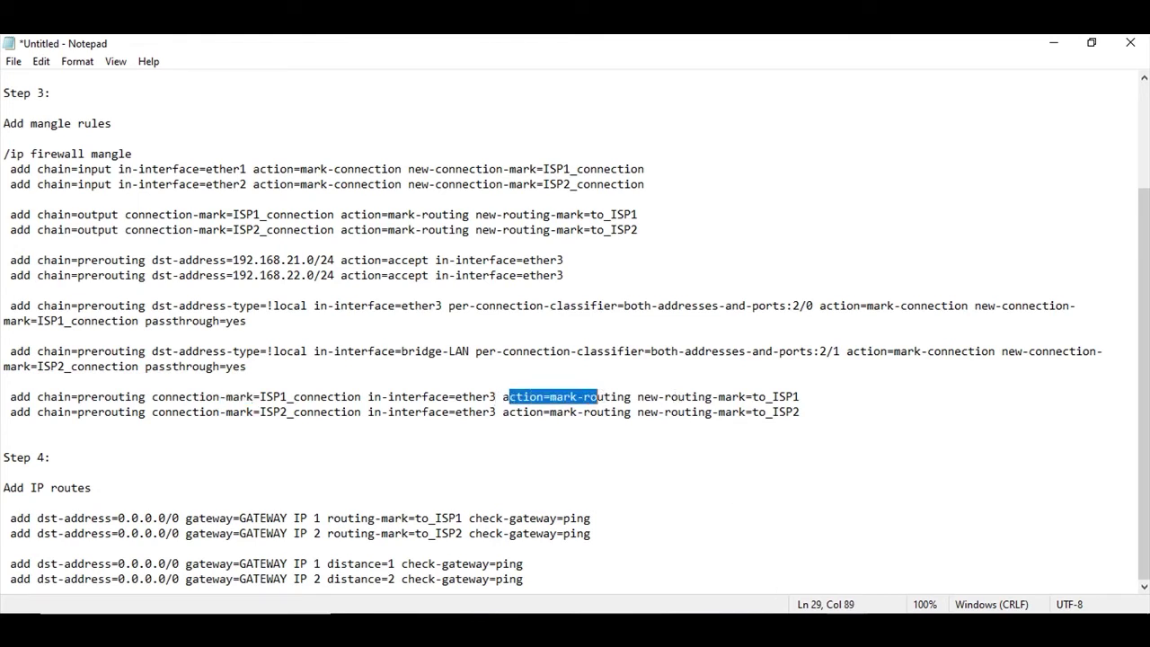
pyautogui.moveTo(751, 396); pyautogui.dragTo(820, 396)
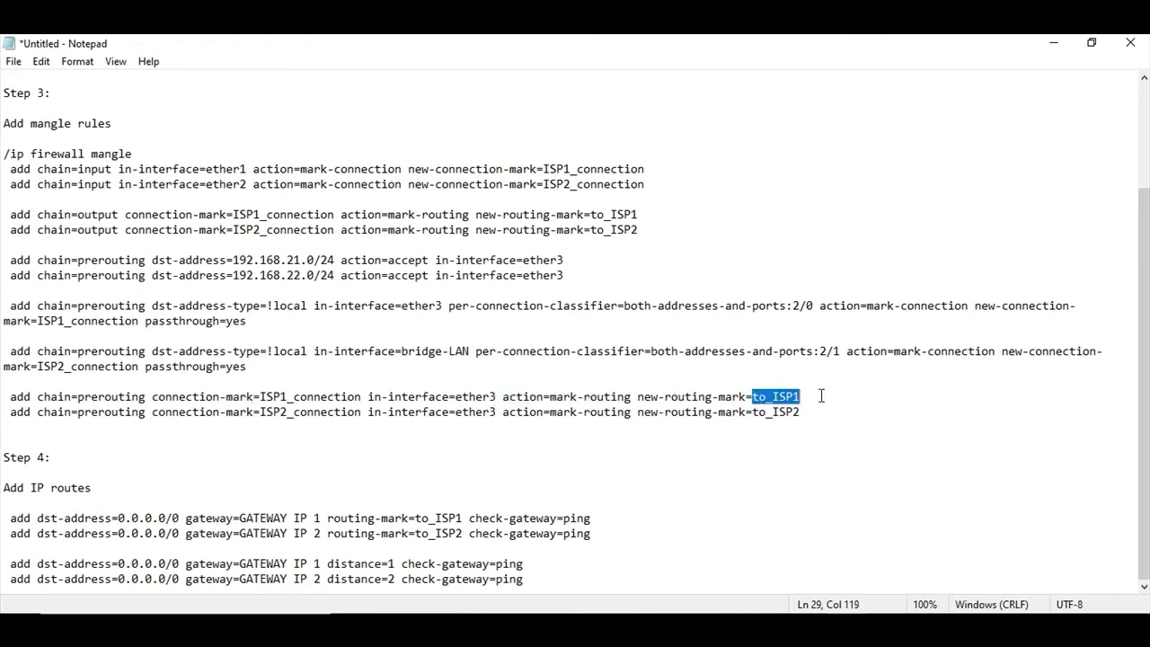
pyautogui.hotkey('alt', 'Tab')
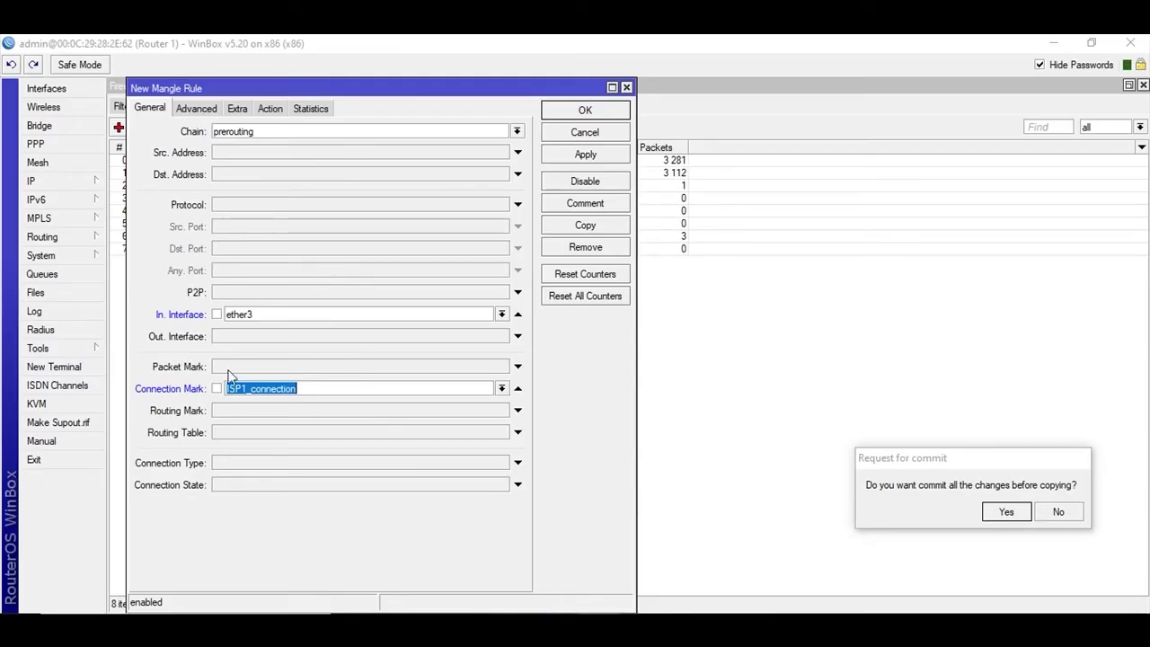
# Set the new rule's action to mark routing with to_ISP1 as the new routing mark
pyautogui.click(240, 108)
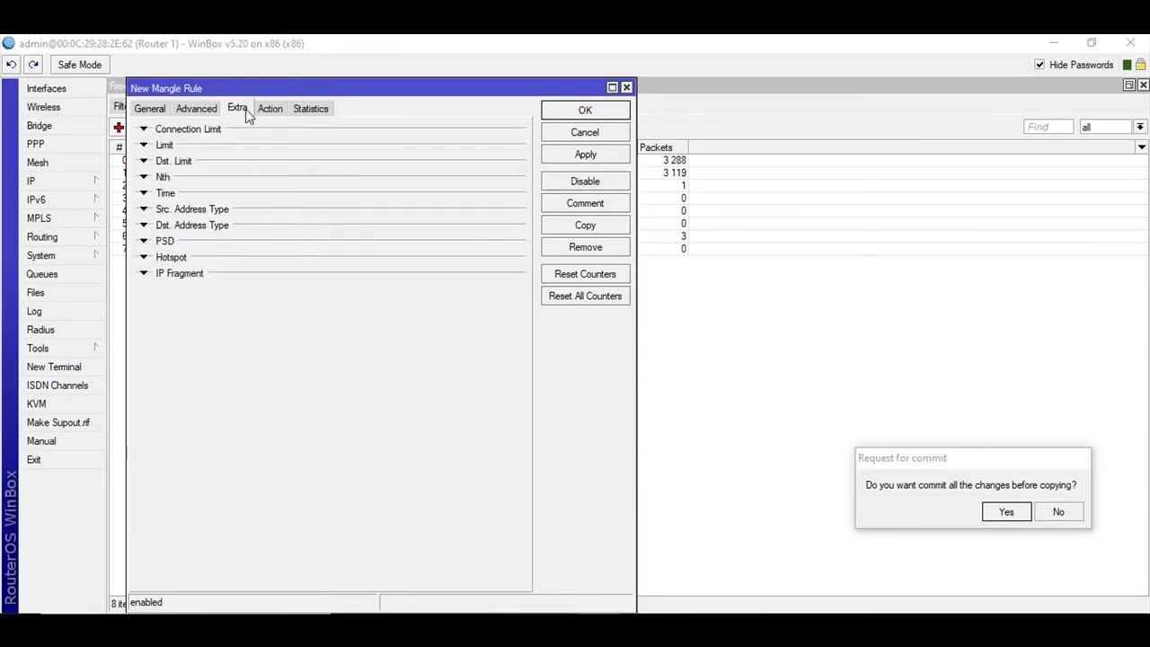
pyautogui.click(269, 109)
pyautogui.click(270, 132)
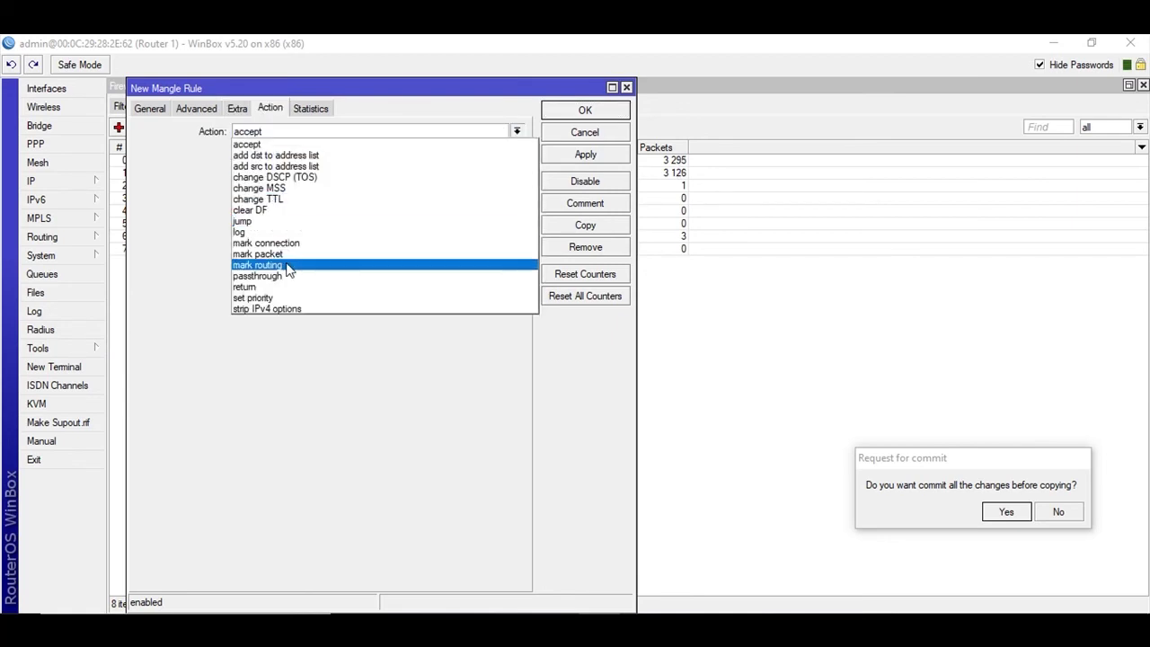
pyautogui.click(288, 265)
pyautogui.click(283, 152)
pyautogui.write('to_ISP1')
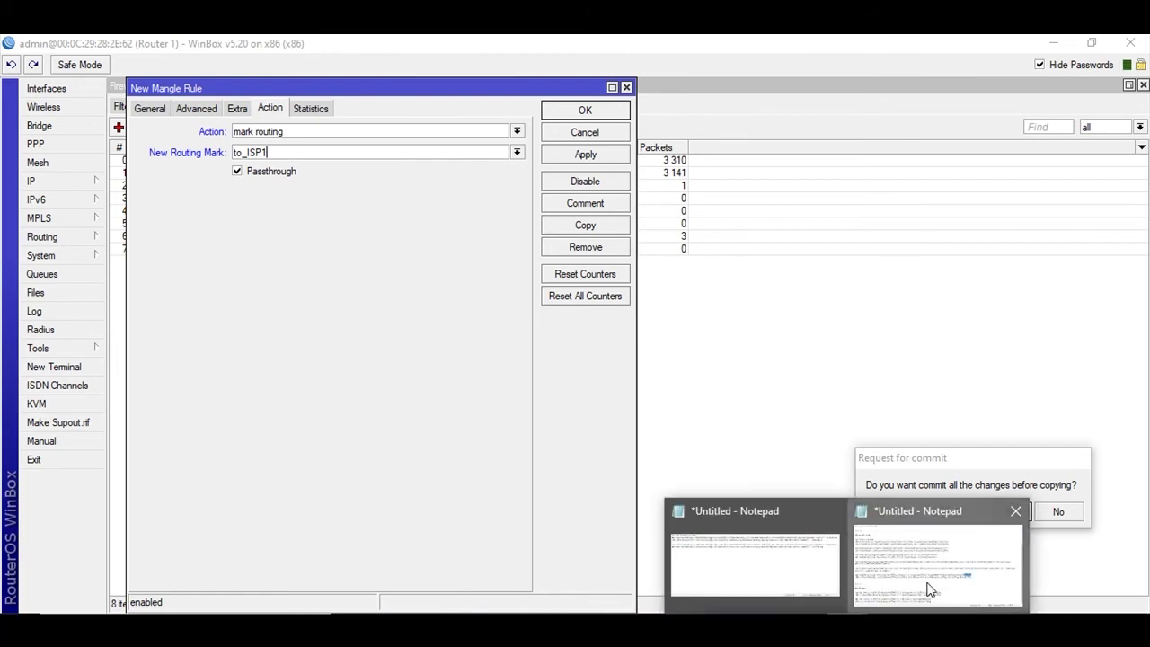
# Check the rule against the notes, apply the ISP1 mark-routing rule and duplicate it
pyautogui.click(928, 584)
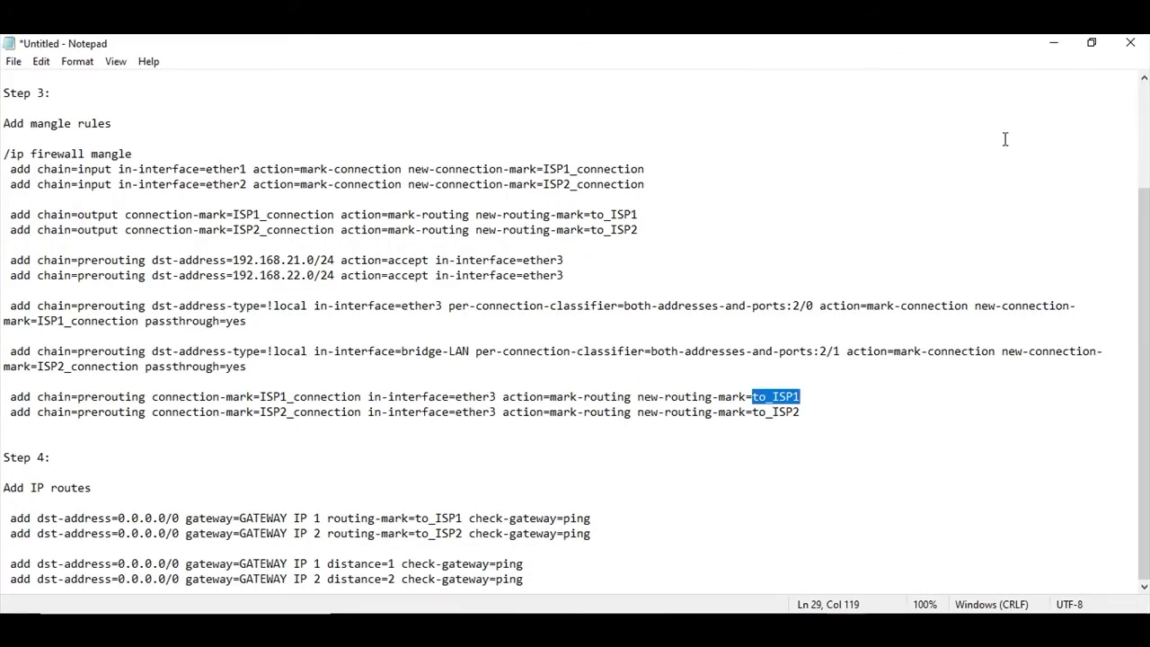
pyautogui.click(1055, 43)
pyautogui.click(563, 155)
pyautogui.click(569, 230)
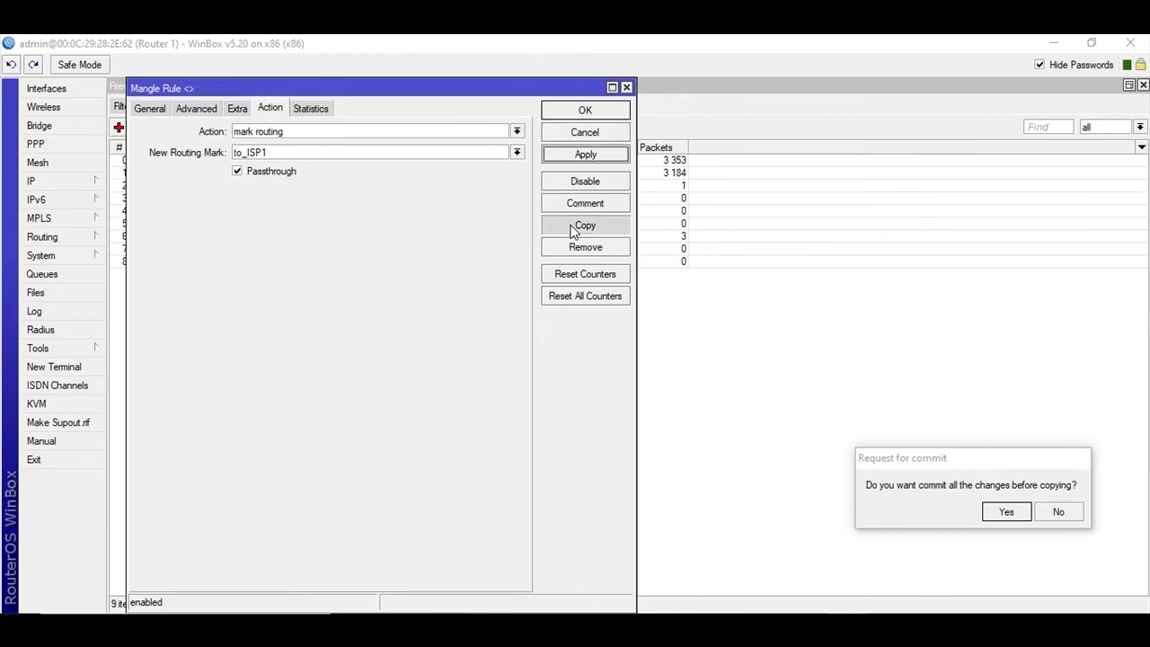
# Set the duplicate's new routing mark to to_ISP2 and its connection mark to ISP2_connection, and save both open rules
pyautogui.click(487, 151)
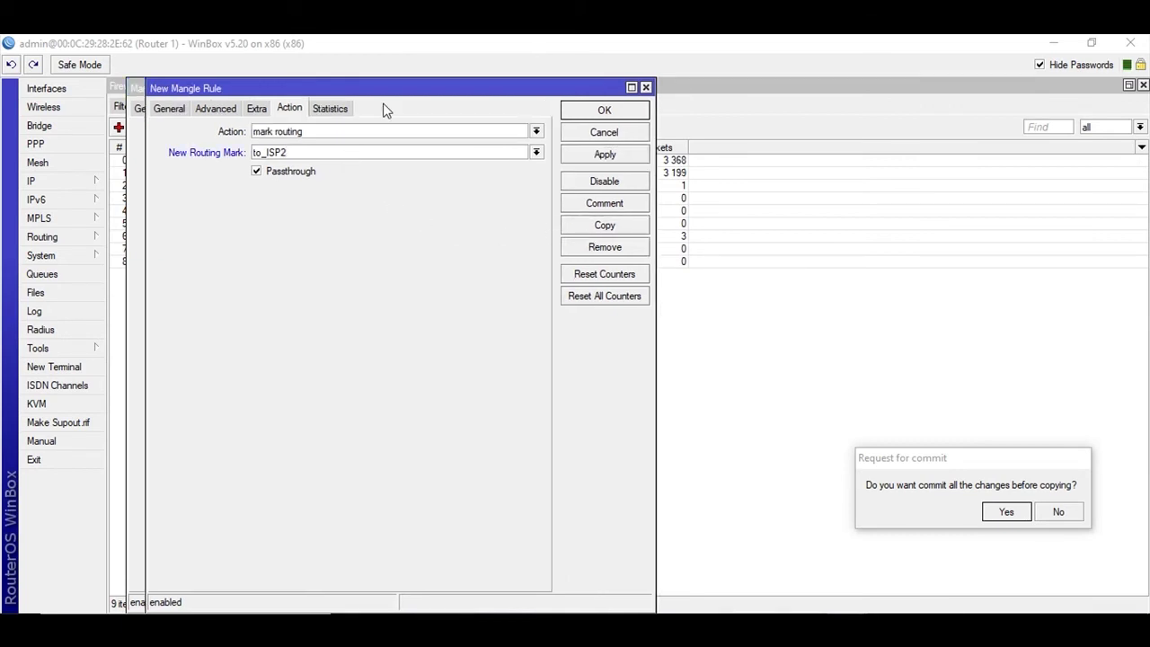
pyautogui.click(163, 105)
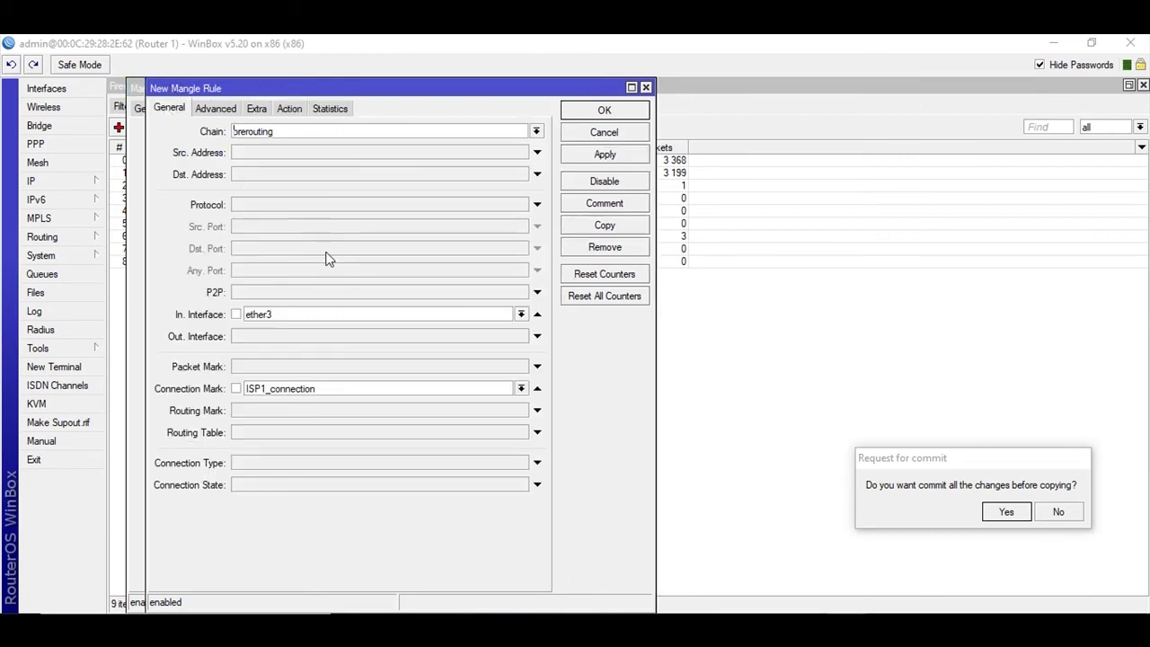
pyautogui.click(521, 388)
pyautogui.click(386, 411)
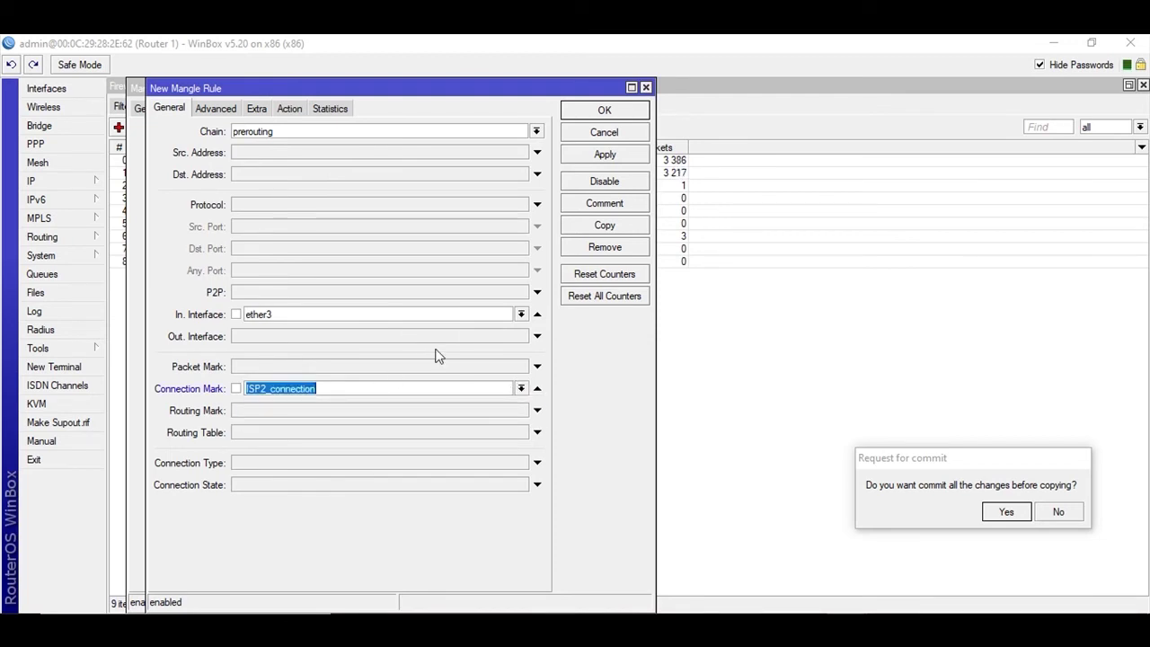
pyautogui.click(593, 155)
pyautogui.click(602, 110)
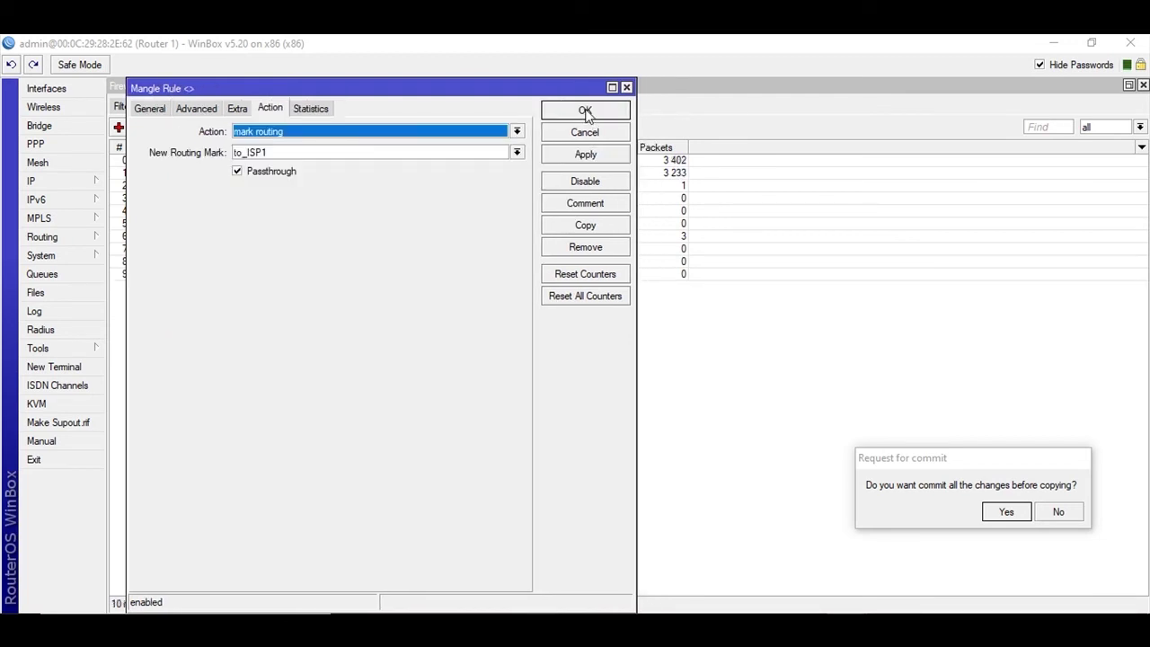
pyautogui.click(585, 111)
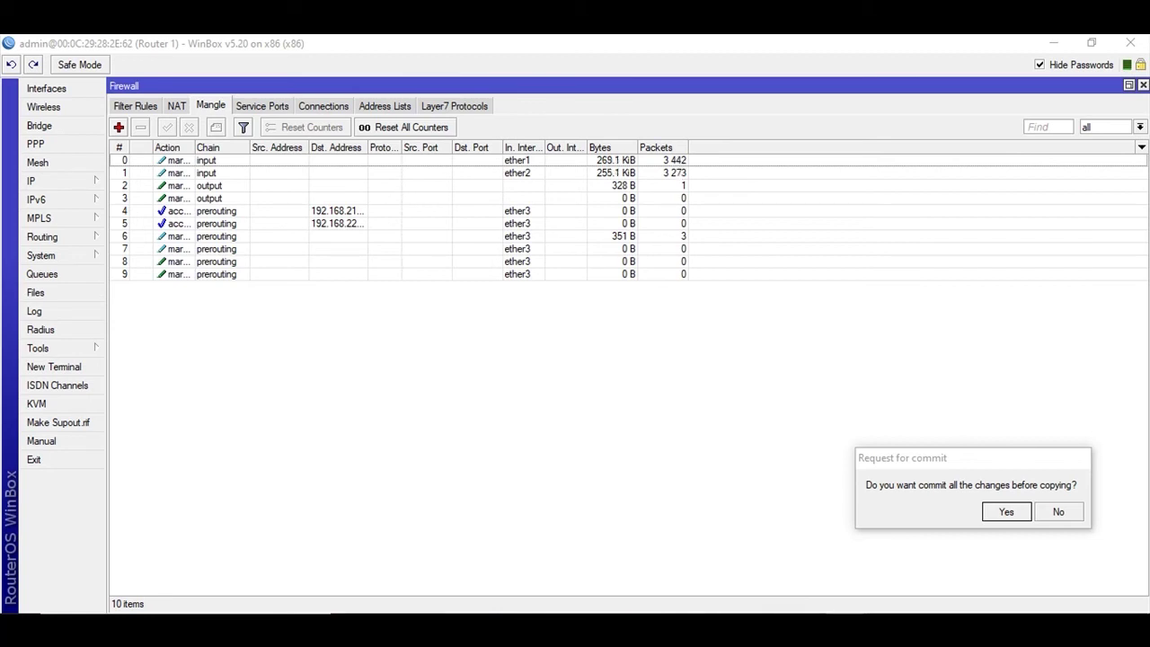
# Examine the Step 4 IP route entries in the Notepad notes, including the destination address, gateway and routing mark of the first route
pyautogui.moveTo(844, 629)
pyautogui.click(942, 550)
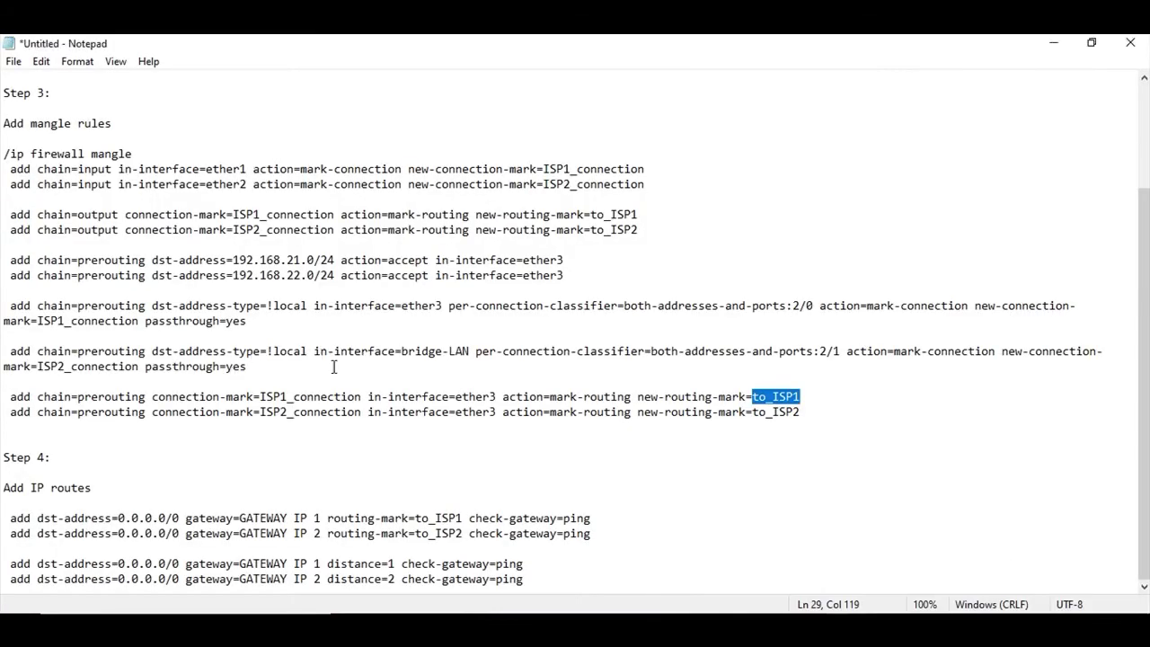
pyautogui.moveTo(5, 519); pyautogui.dragTo(545, 578)
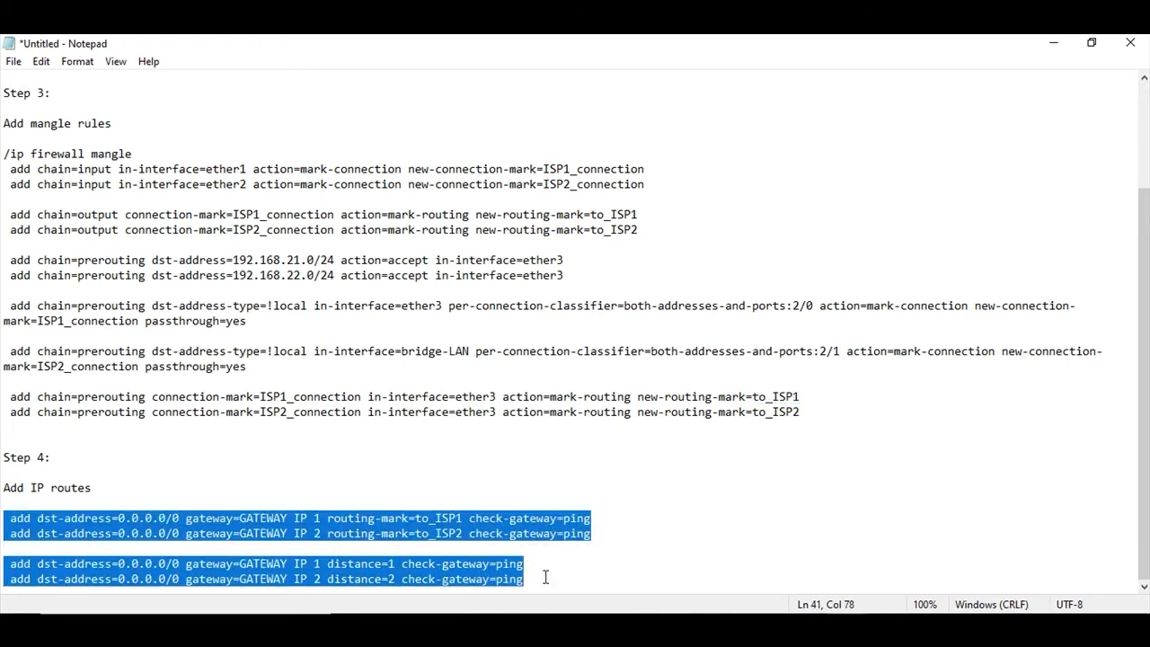
pyautogui.click(574, 559)
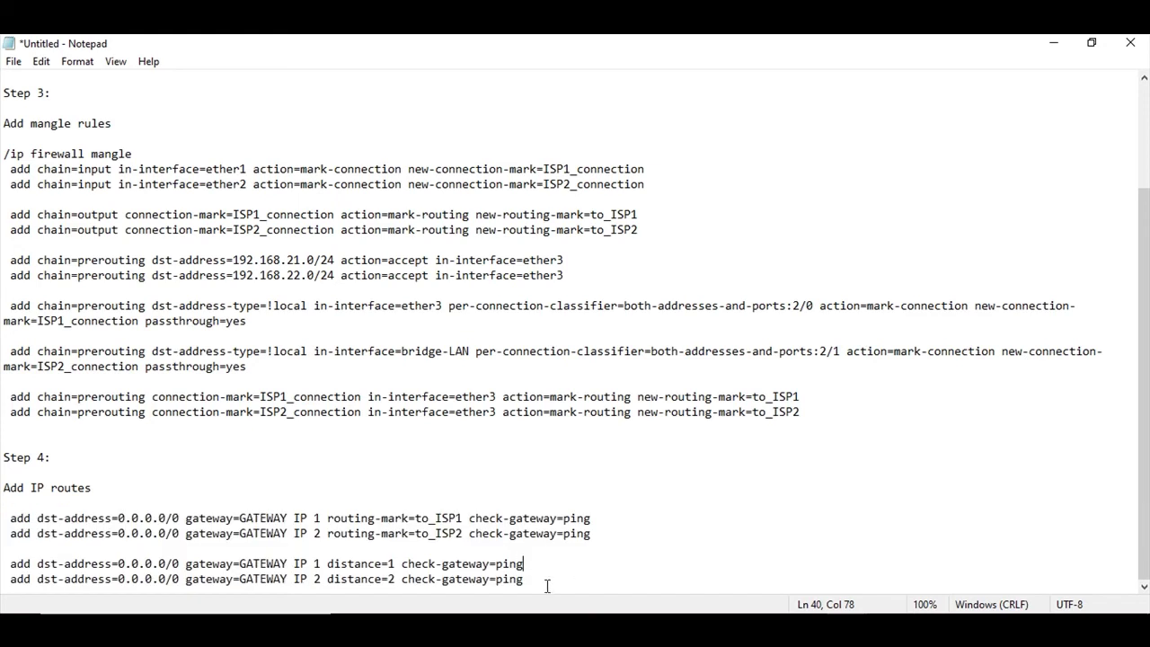
pyautogui.moveTo(9, 518); pyautogui.dragTo(165, 521)
pyautogui.click(251, 517)
pyautogui.moveTo(241, 518); pyautogui.dragTo(309, 517)
pyautogui.click(315, 517)
pyautogui.moveTo(320, 518); pyautogui.dragTo(241, 519)
pyautogui.moveTo(320, 533); pyautogui.dragTo(463, 520)
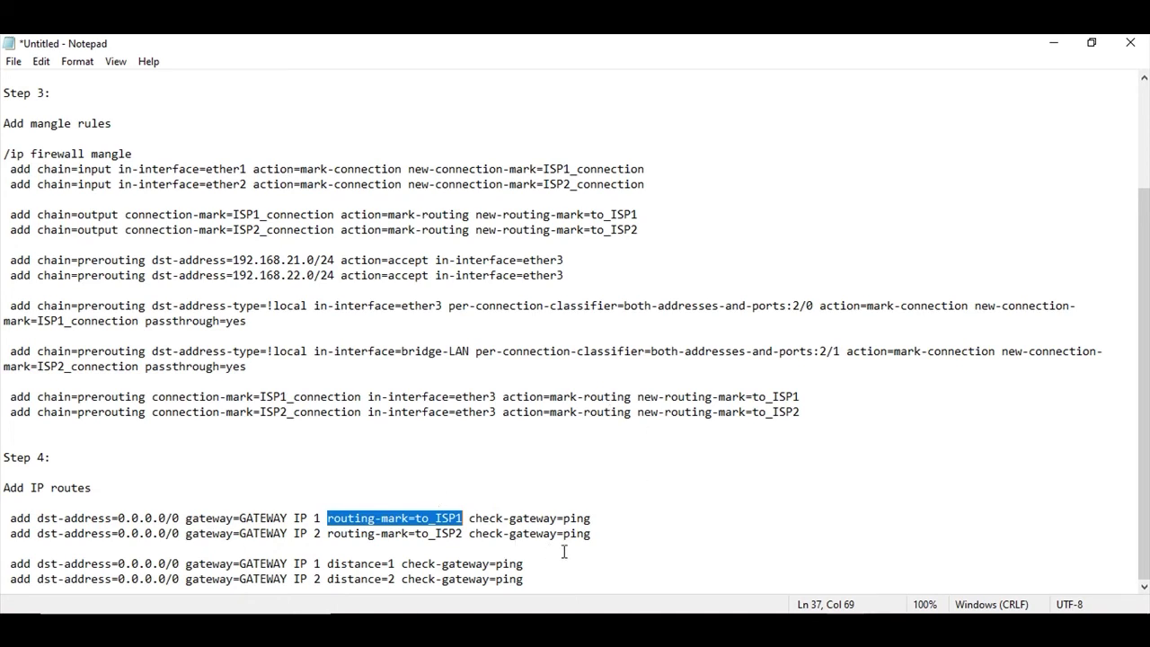
# Switch back to WinBox and open the router's IP route list
pyautogui.hotkey('alt', 'Tab')
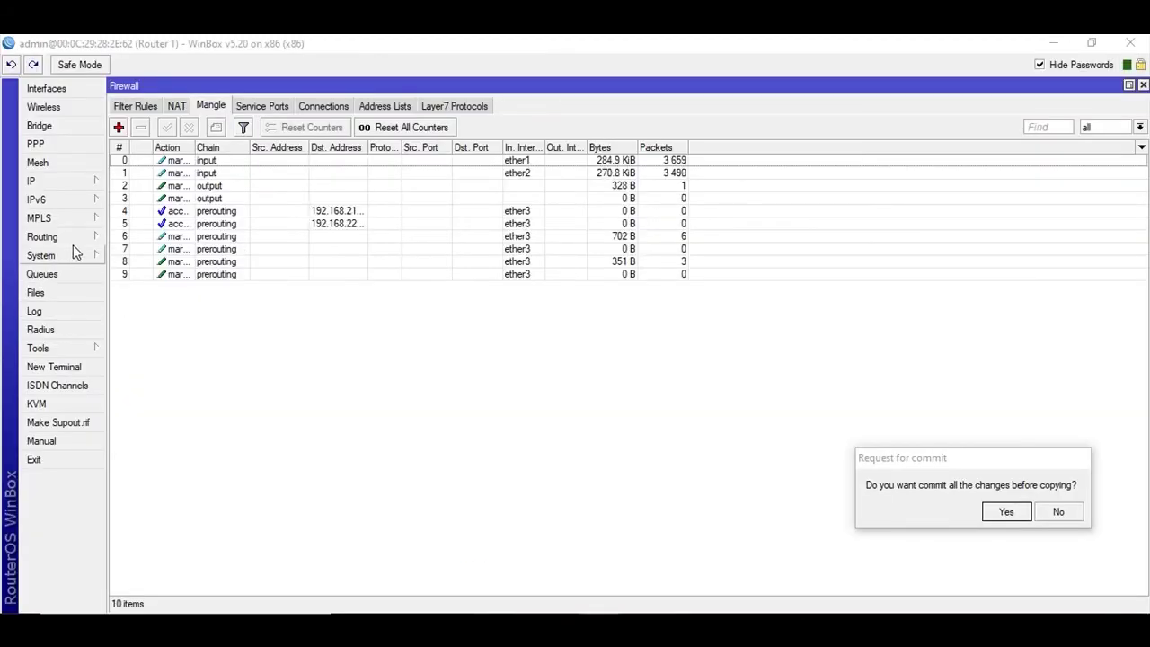
pyautogui.click(60, 182)
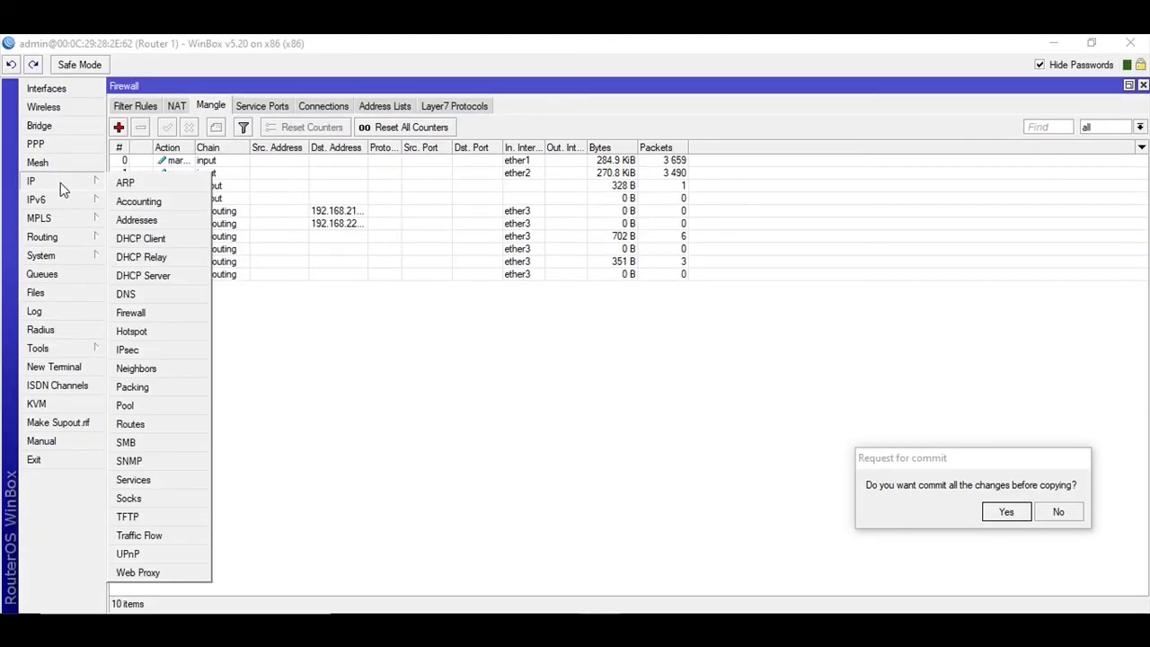
pyautogui.click(151, 426)
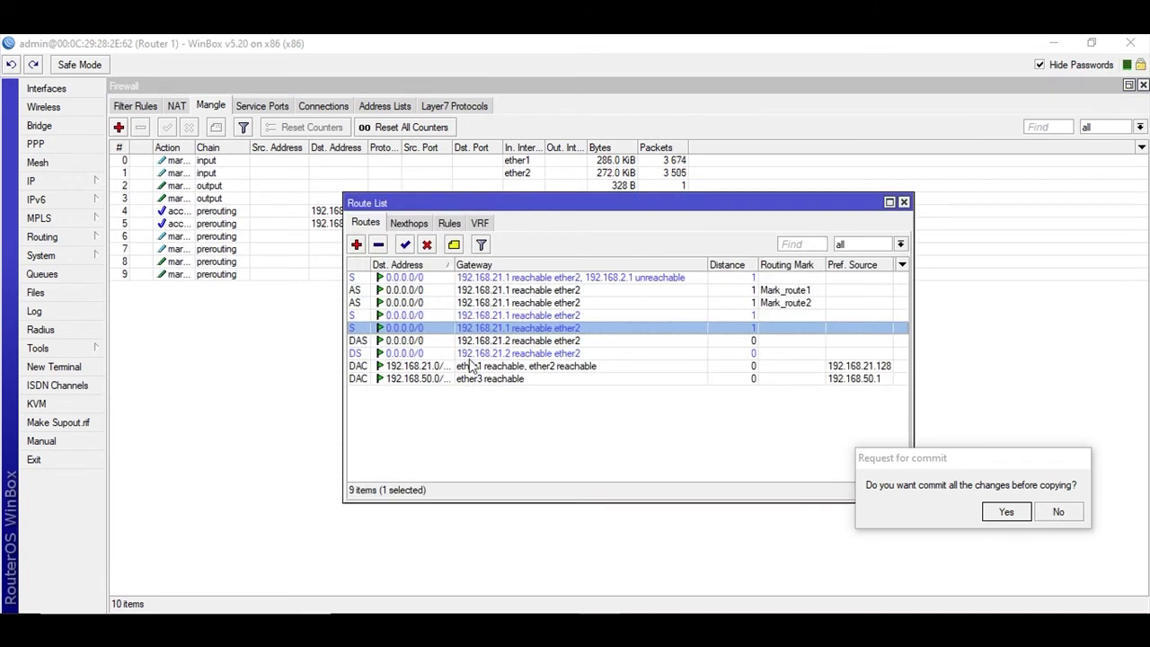
pyautogui.click(364, 244)
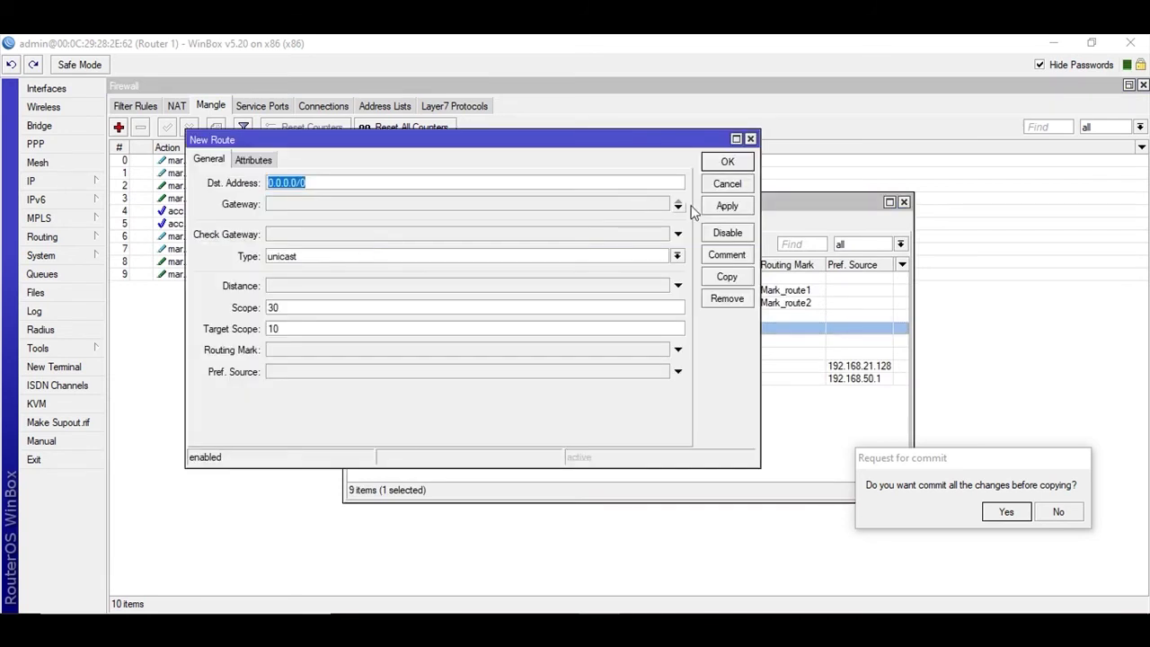
pyautogui.click(727, 183)
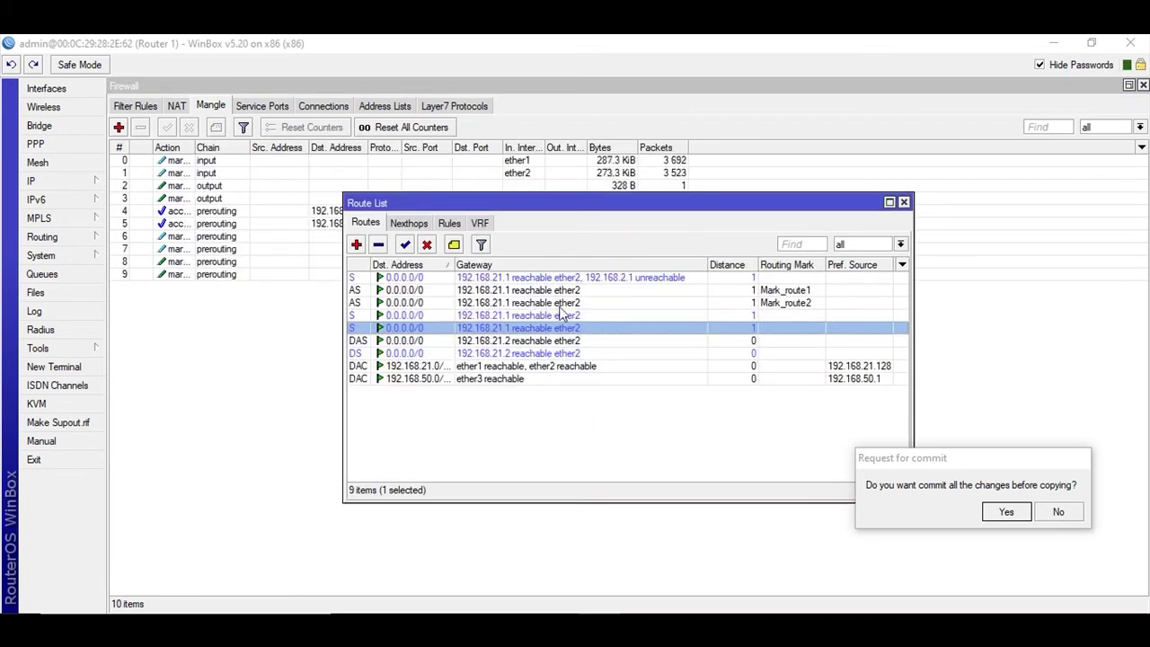
pyautogui.click(544, 291)
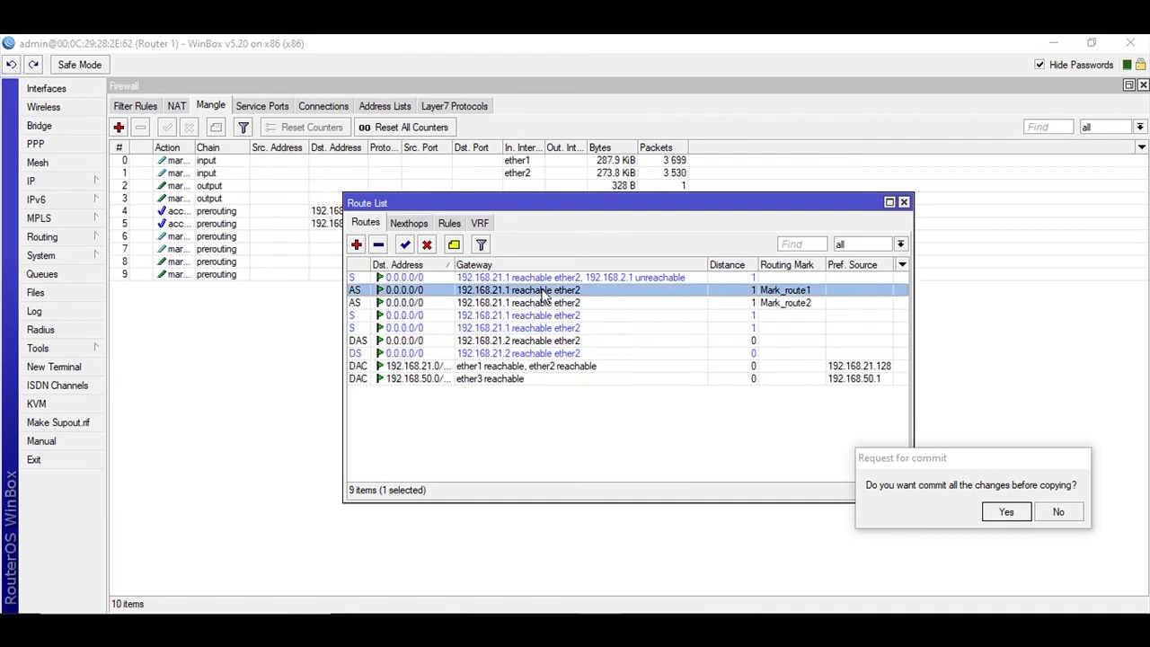
# Delete all five old static 0.0.0.0/0 routes from the route list, leaving only the dynamic ones
pyautogui.click(392, 278)
pyautogui.click(378, 245)
pyautogui.click(393, 278)
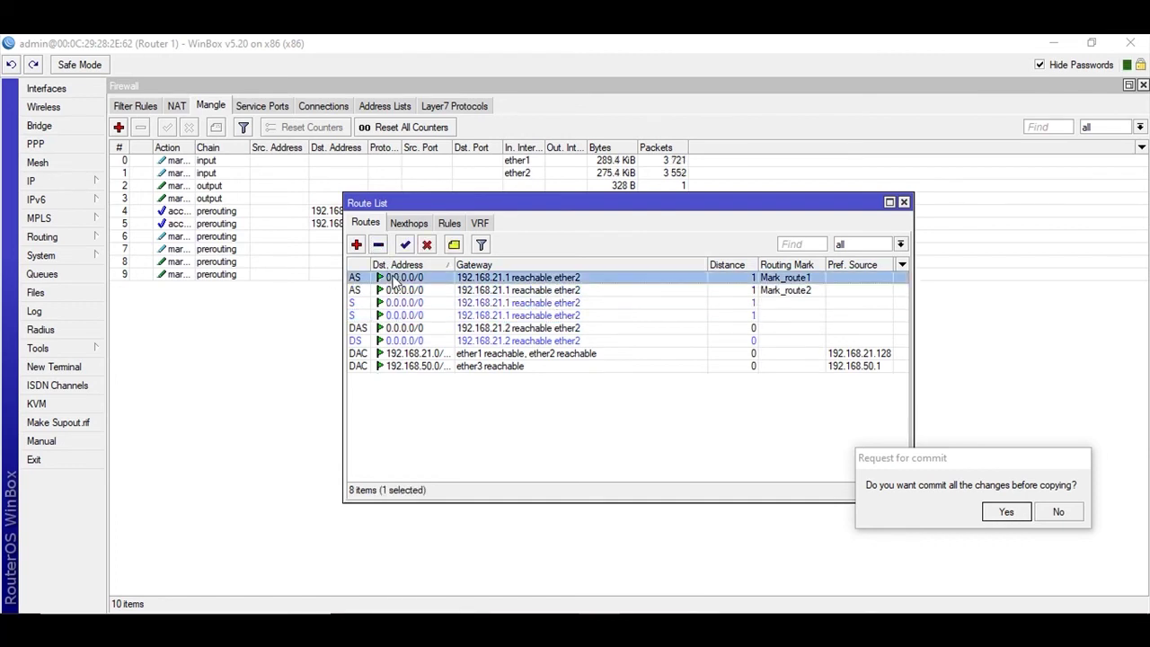
pyautogui.click(378, 245)
pyautogui.click(395, 279)
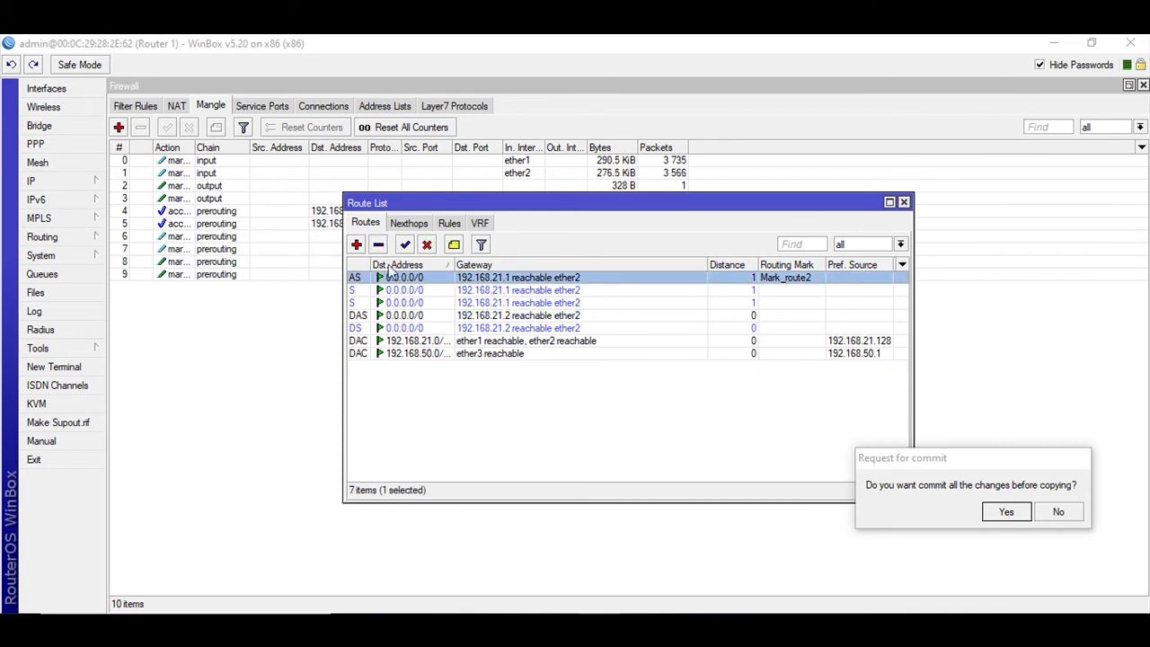
pyautogui.click(378, 245)
pyautogui.click(393, 279)
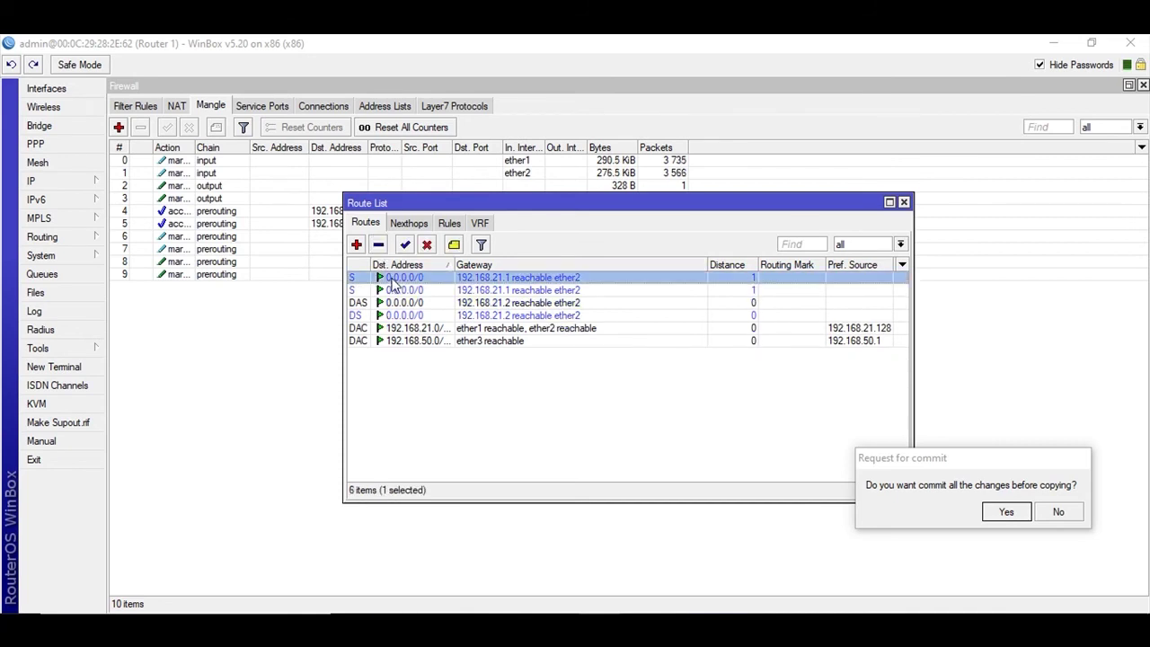
pyautogui.click(378, 245)
pyautogui.click(394, 279)
pyautogui.click(378, 245)
pyautogui.click(393, 279)
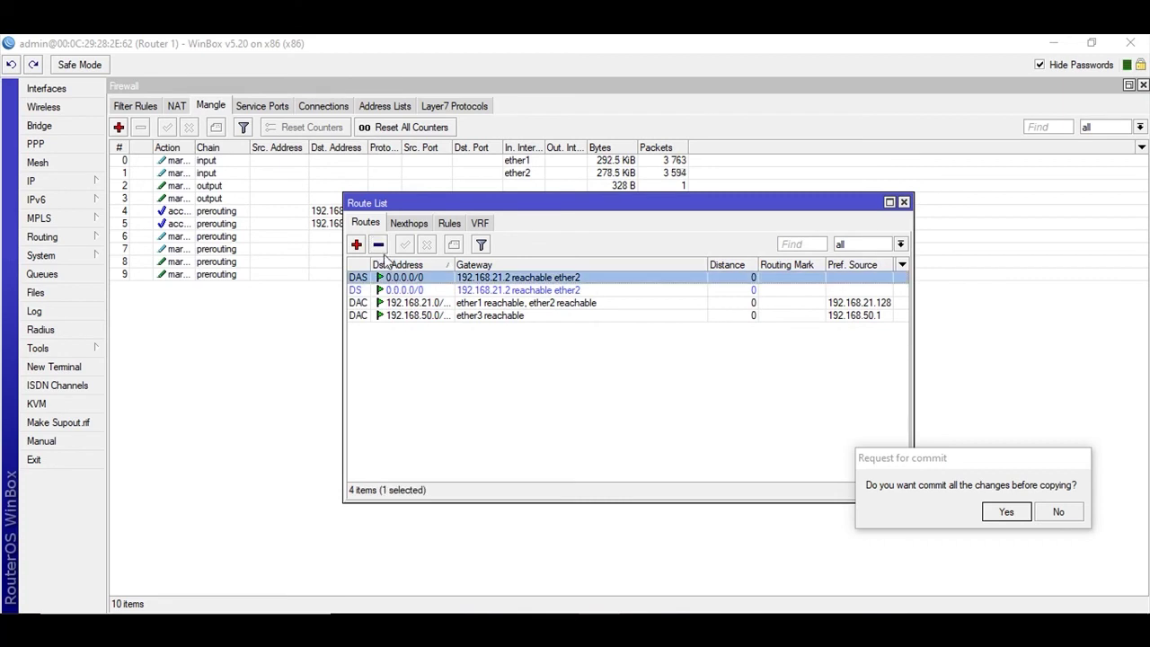
pyautogui.click(395, 316)
pyautogui.click(418, 364)
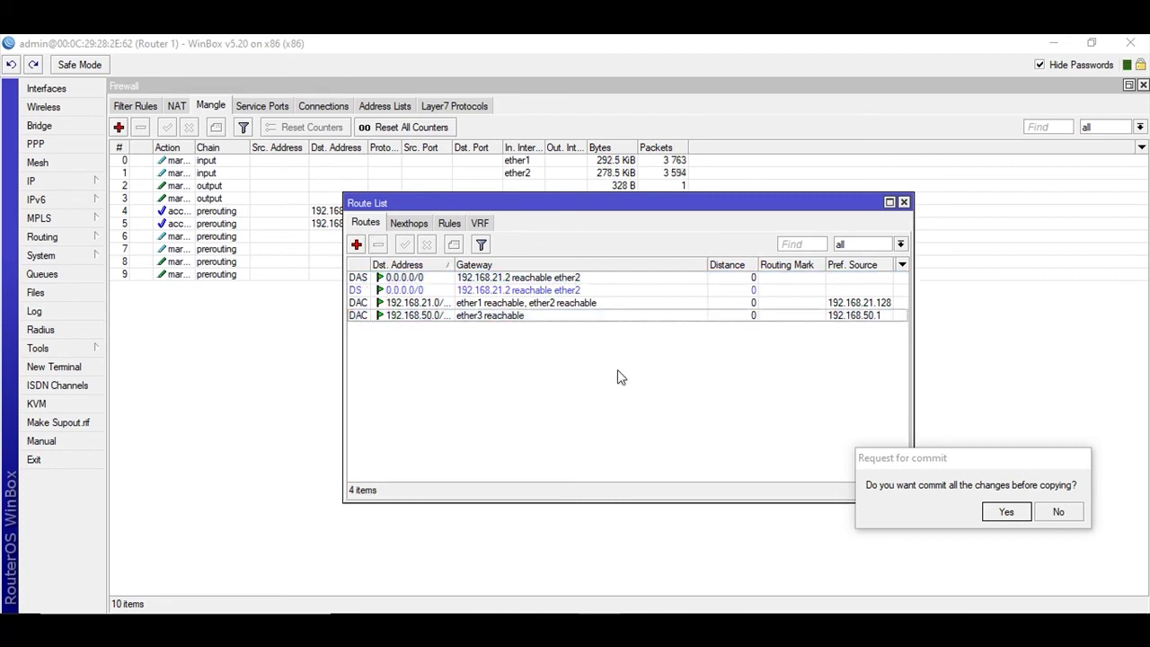
# Start a new route for destination 0.0.0.0/0 with gateway 192.168.21.1
pyautogui.click(356, 245)
pyautogui.click(316, 204)
pyautogui.write('0.0.0.0')
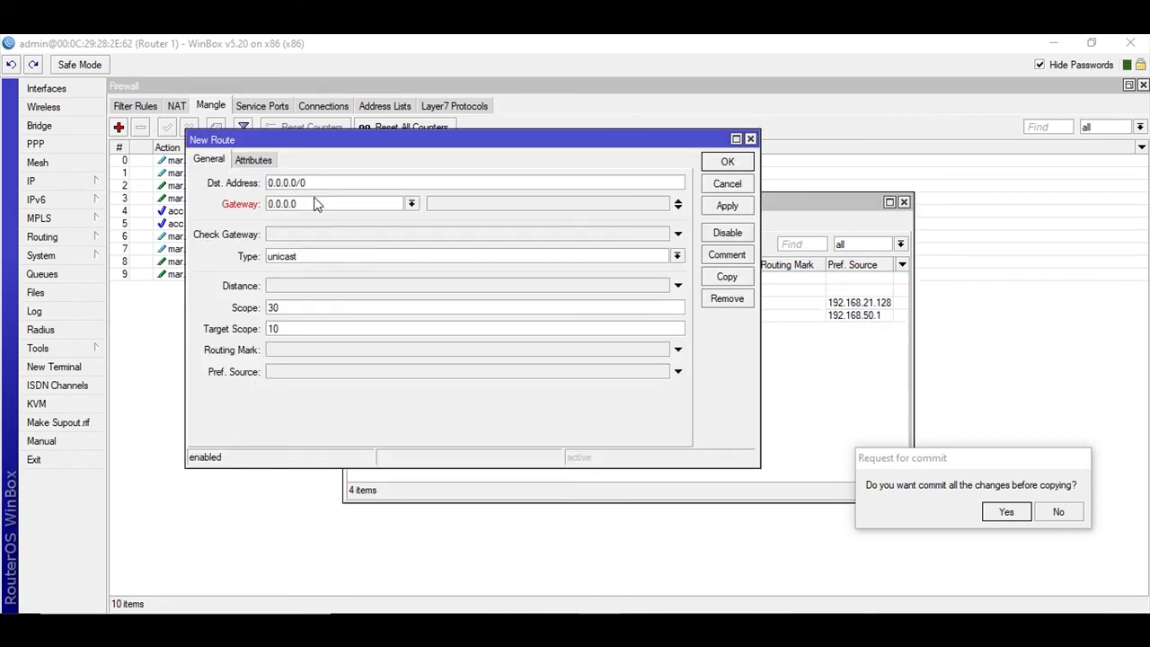
pyautogui.moveTo(310, 204); pyautogui.dragTo(233, 205)
pyautogui.write('192.168.2')
# Set the new route's routing mark to to_ISP1 and its gateway check to ping, and apply it
pyautogui.click(678, 349)
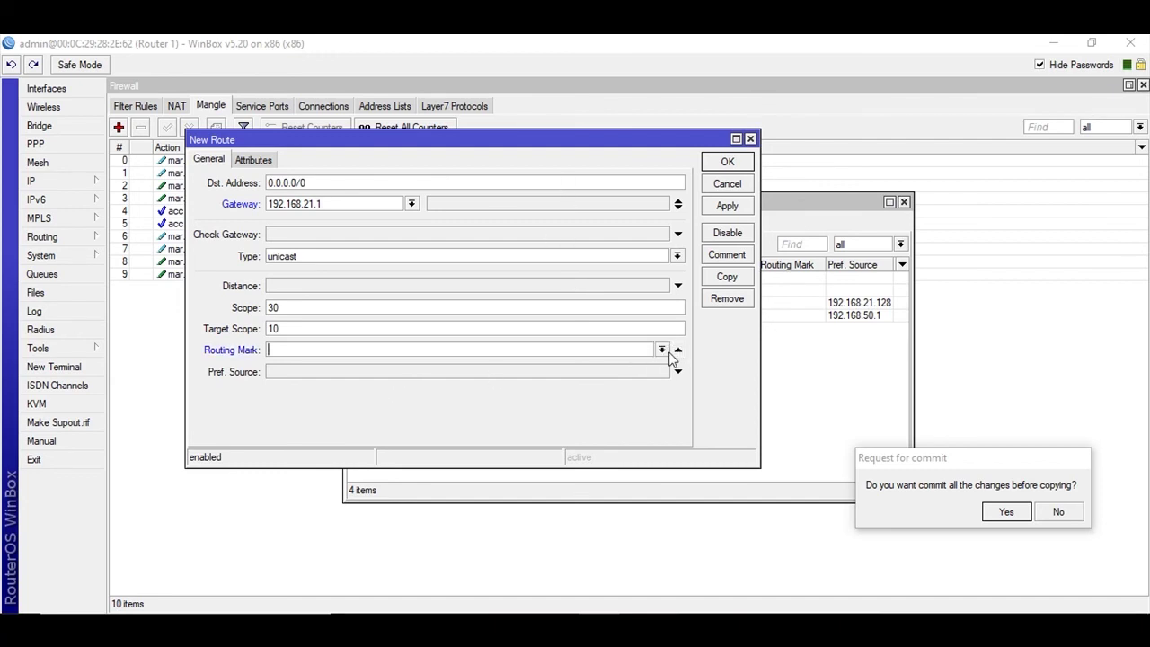
pyautogui.click(662, 349)
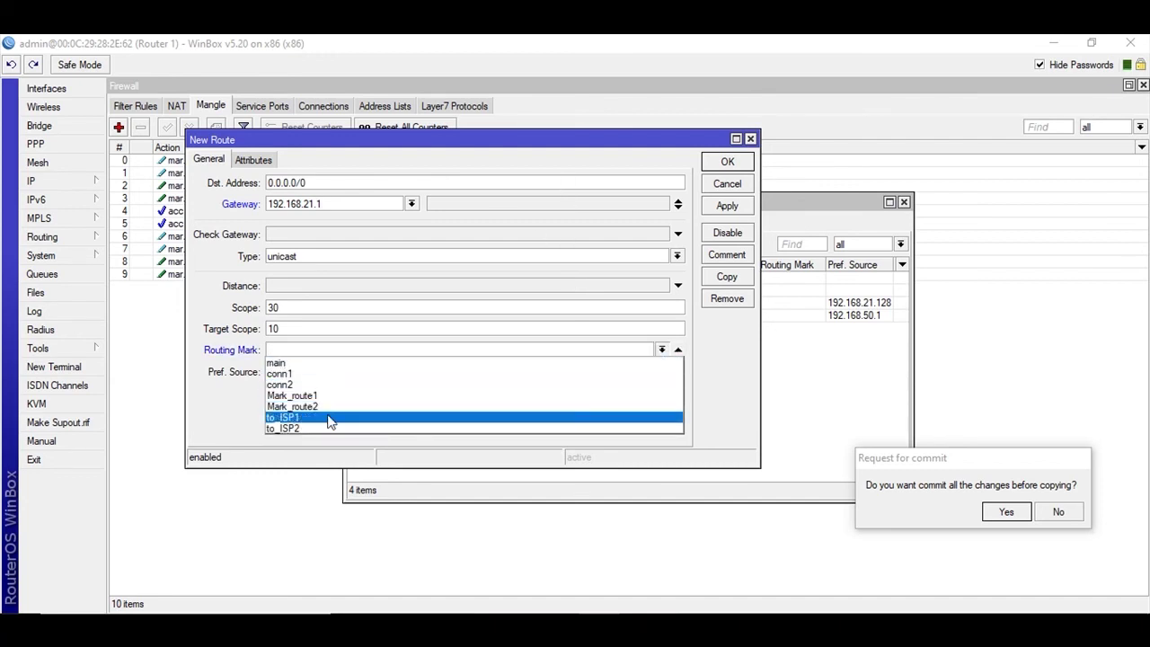
pyautogui.click(313, 417)
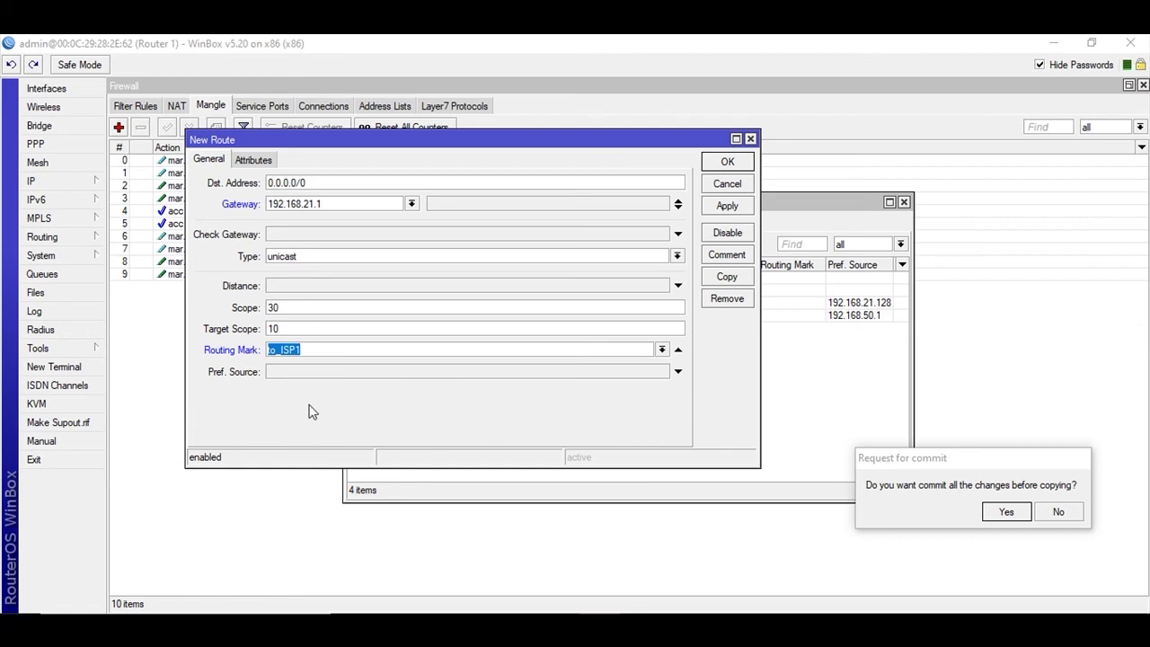
pyautogui.click(313, 237)
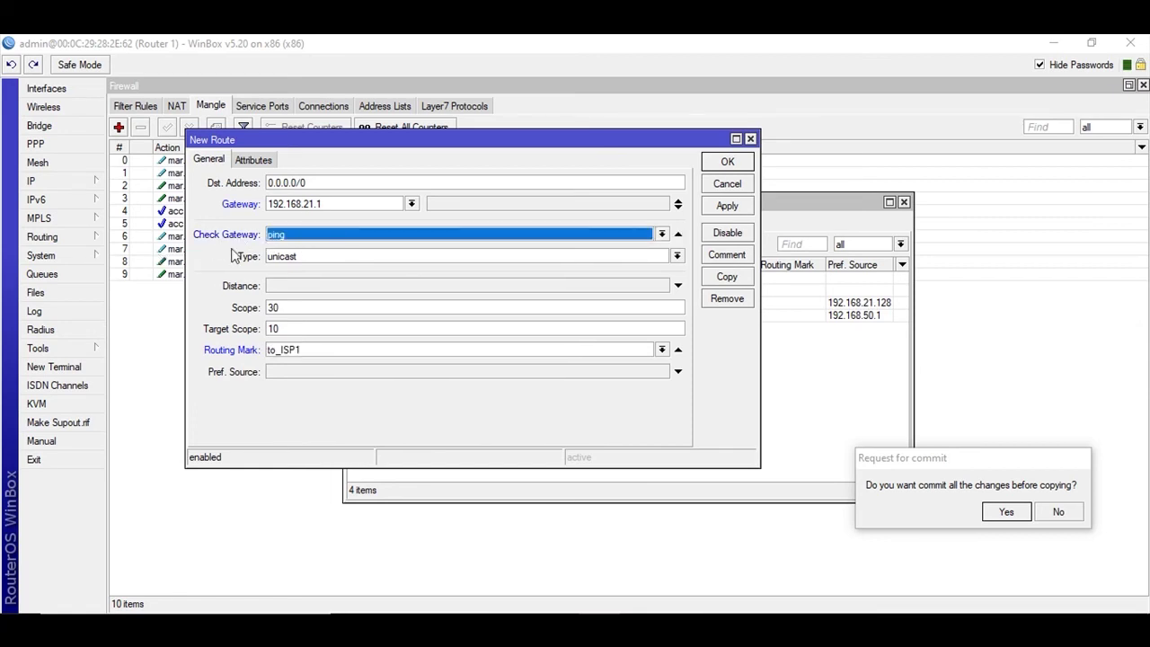
pyautogui.click(727, 206)
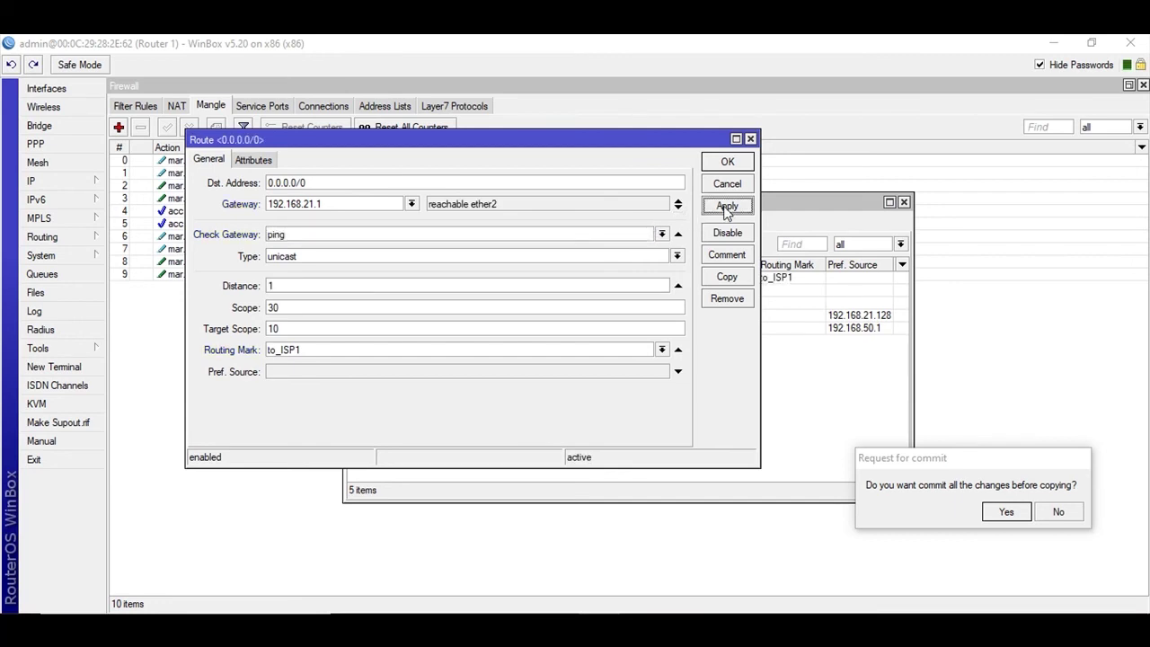
# Duplicate the to_ISP1 route, set the copy's gateway to 192.168.22.1, and save both routes
pyautogui.click(728, 278)
pyautogui.click(326, 222)
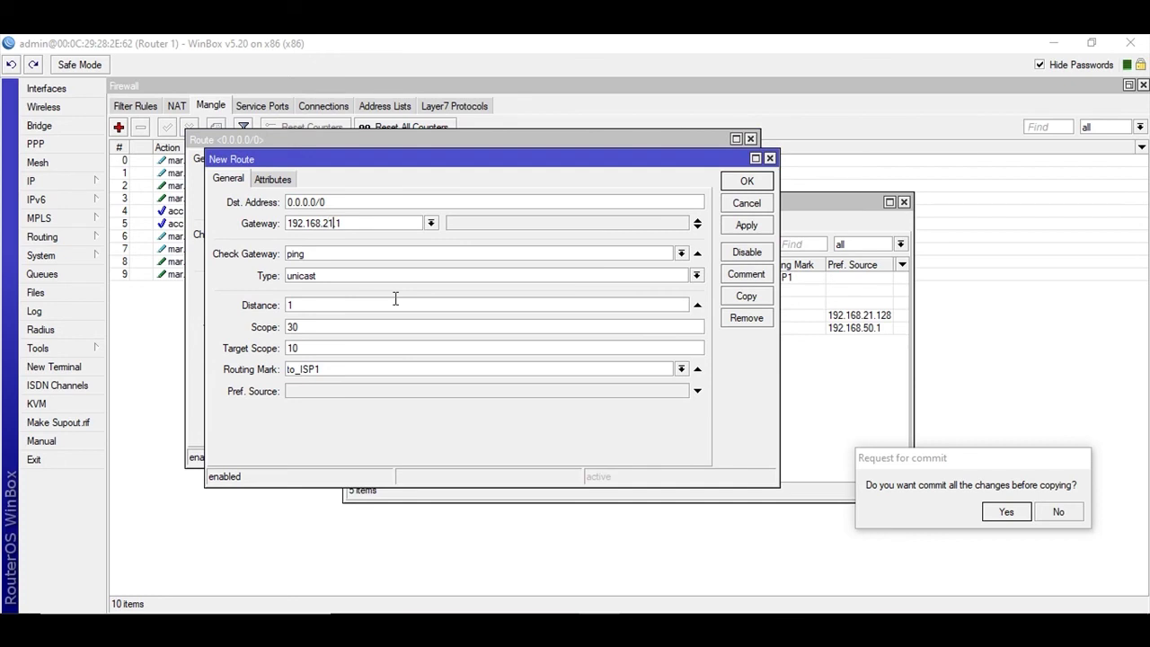
pyautogui.write('2')
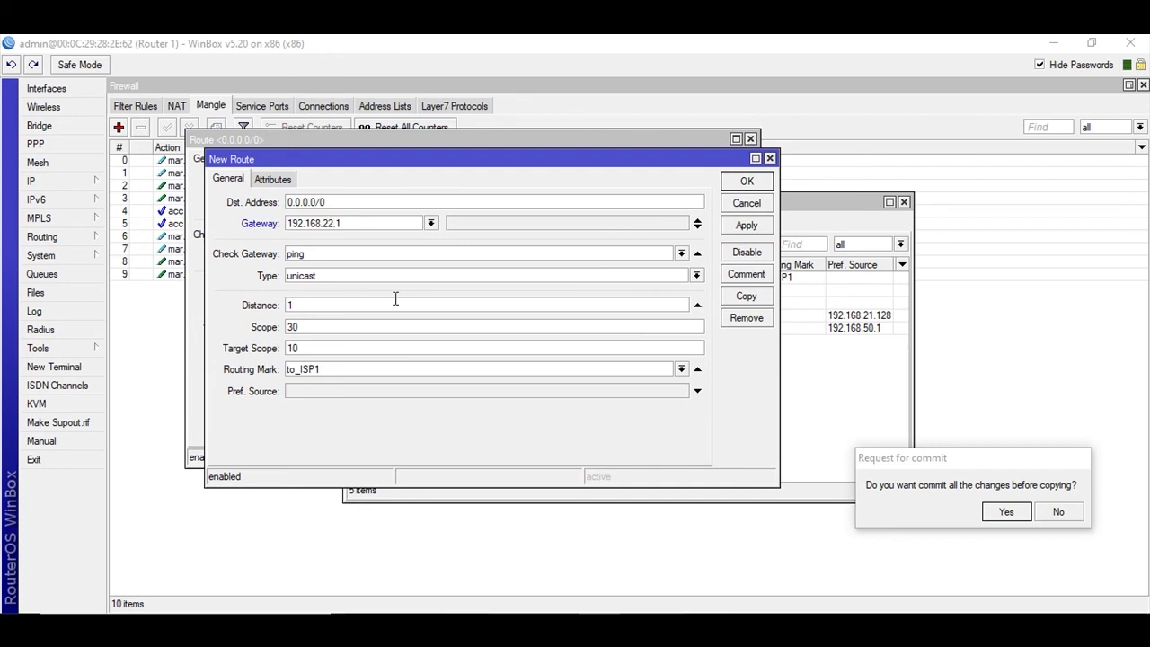
pyautogui.click(680, 368)
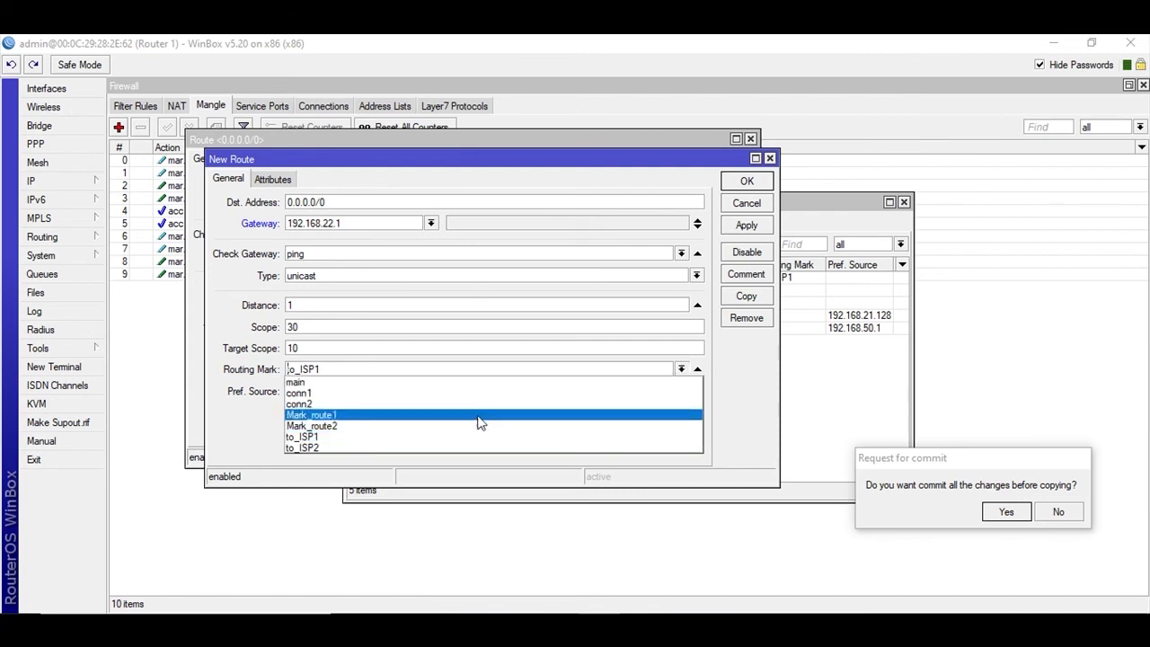
pyautogui.click(411, 456)
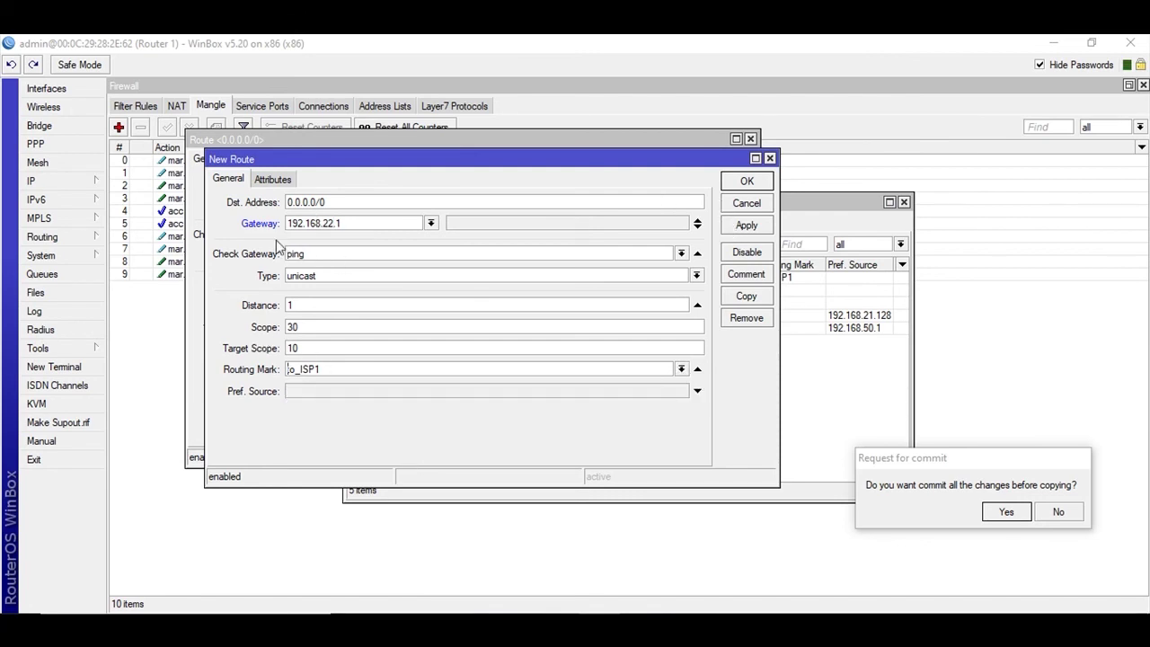
pyautogui.click(751, 226)
pyautogui.click(747, 182)
pyautogui.click(728, 161)
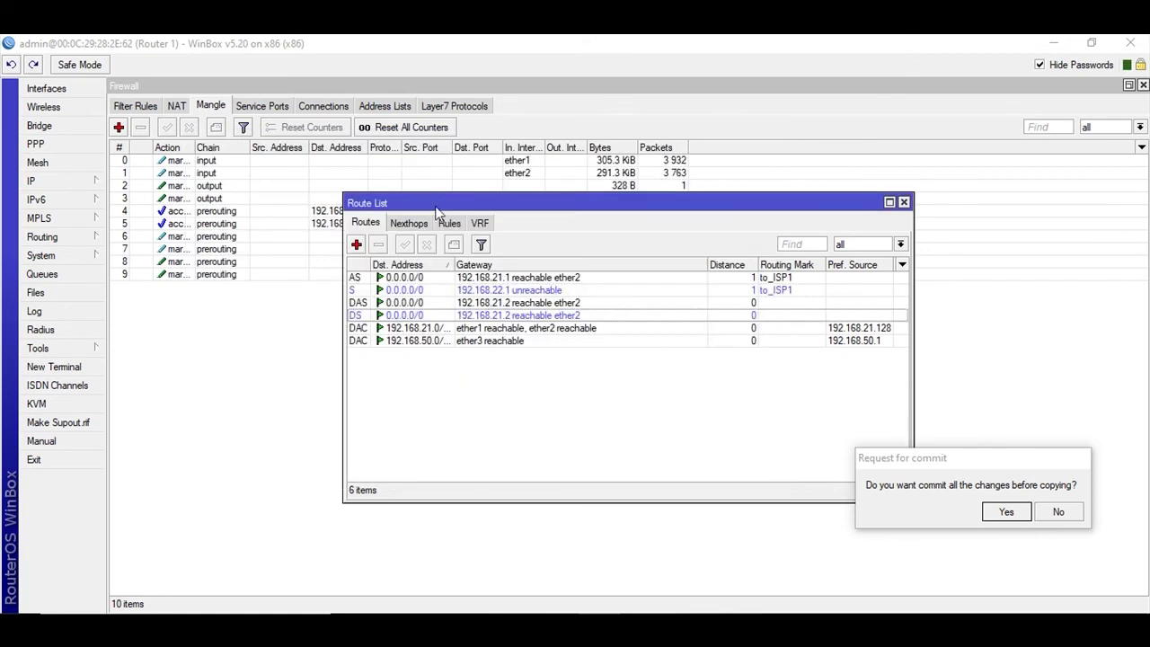
# Add a 0.0.0.0/0 route without a routing mark, using gateway 192.168.21.1 and distance 1, and apply it
pyautogui.click(361, 246)
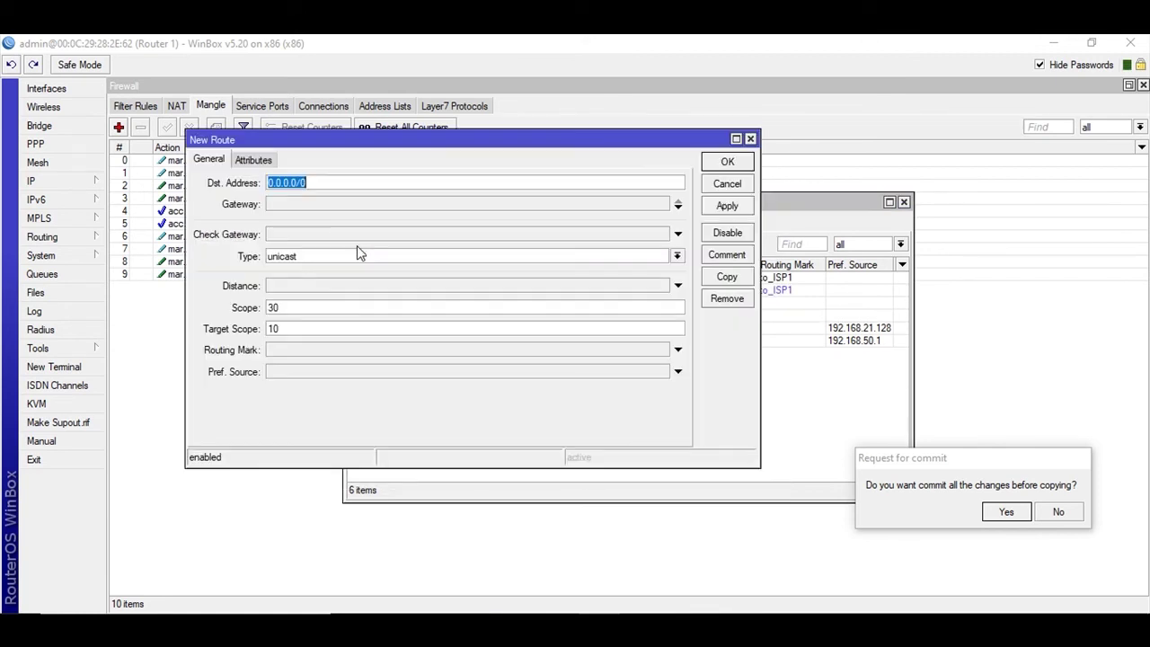
pyautogui.click(313, 206)
pyautogui.write('0.0.0.0')
pyautogui.moveTo(312, 206); pyautogui.dragTo(262, 204)
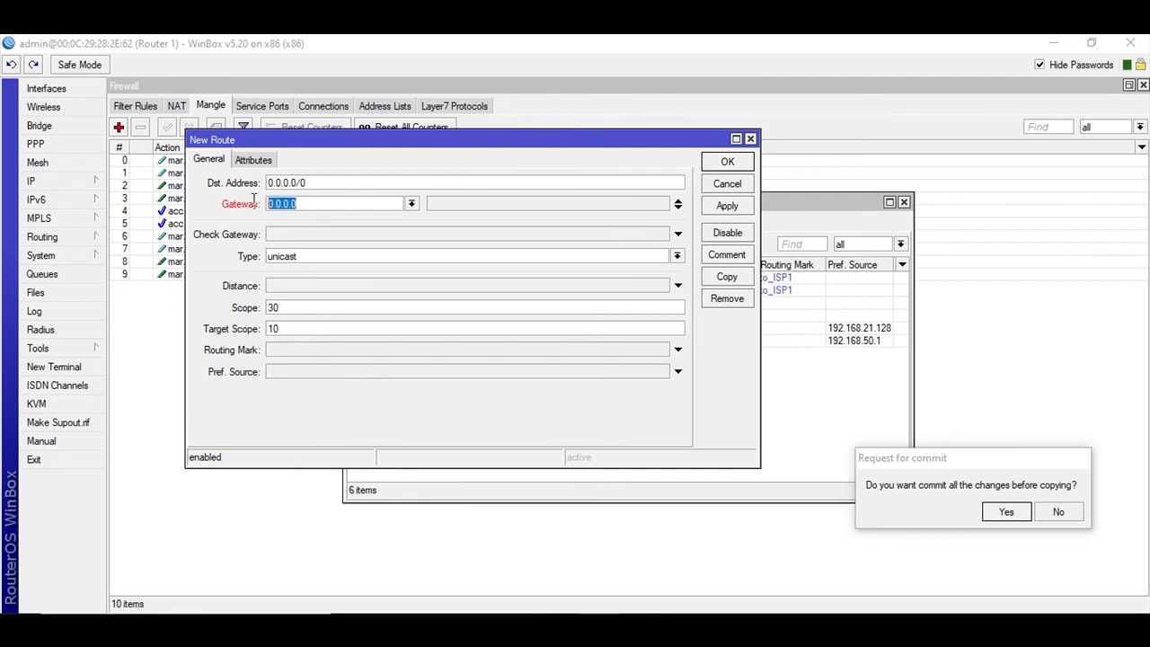
pyautogui.write('192.168.21.1')
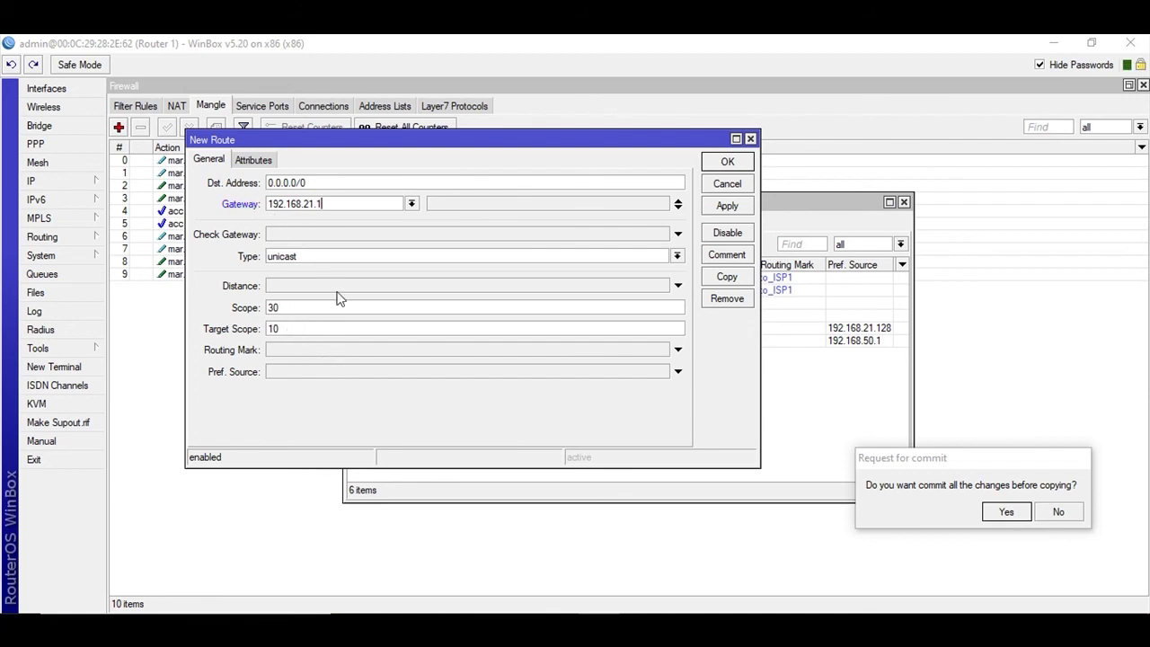
pyautogui.click(648, 286)
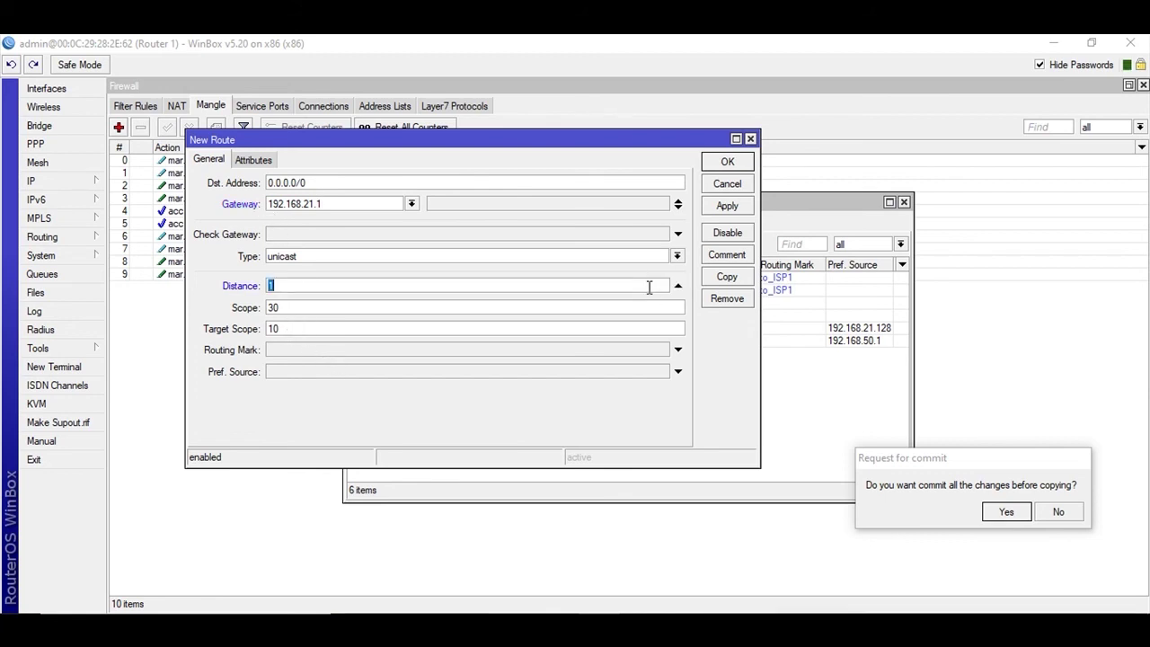
pyautogui.click(724, 207)
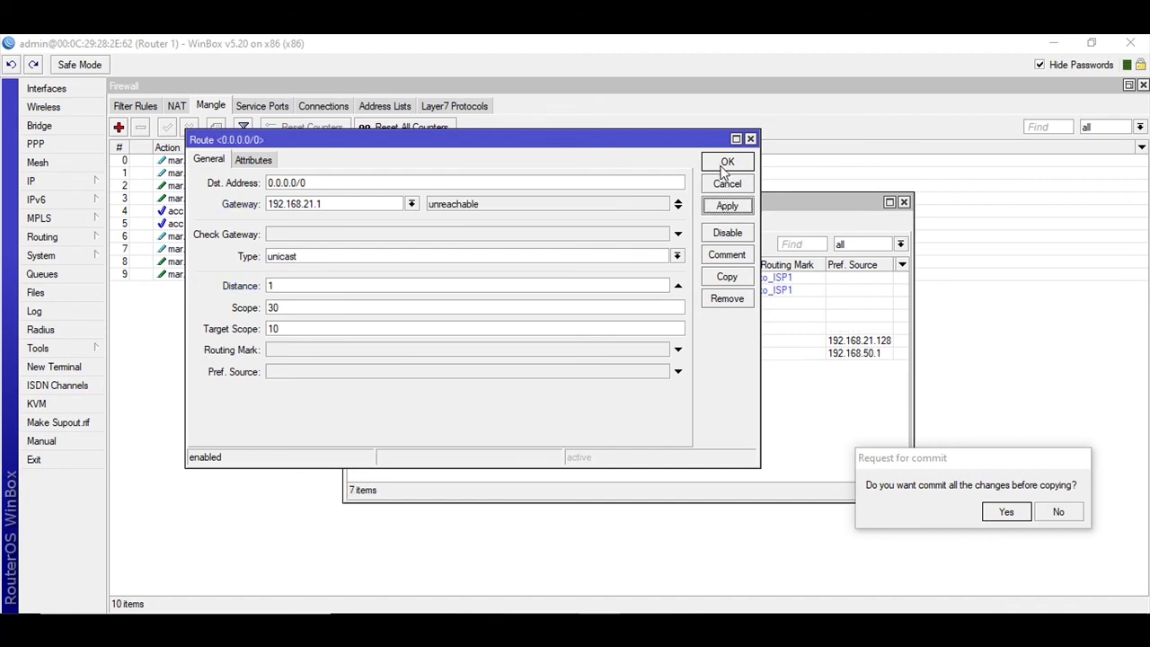
# Duplicate the unmarked route with gateway 192.168.22.1, distance 2 and gateway check ping, and save the copy
pyautogui.click(727, 276)
pyautogui.click(313, 225)
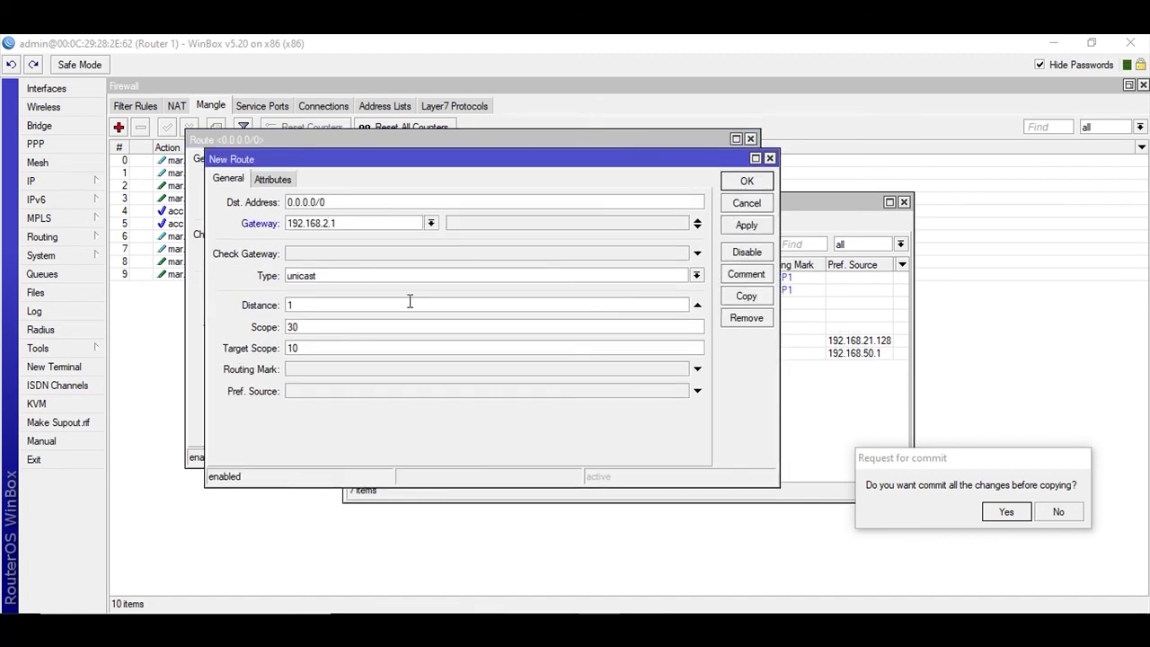
pyautogui.doubleClick(315, 305)
pyautogui.click(332, 254)
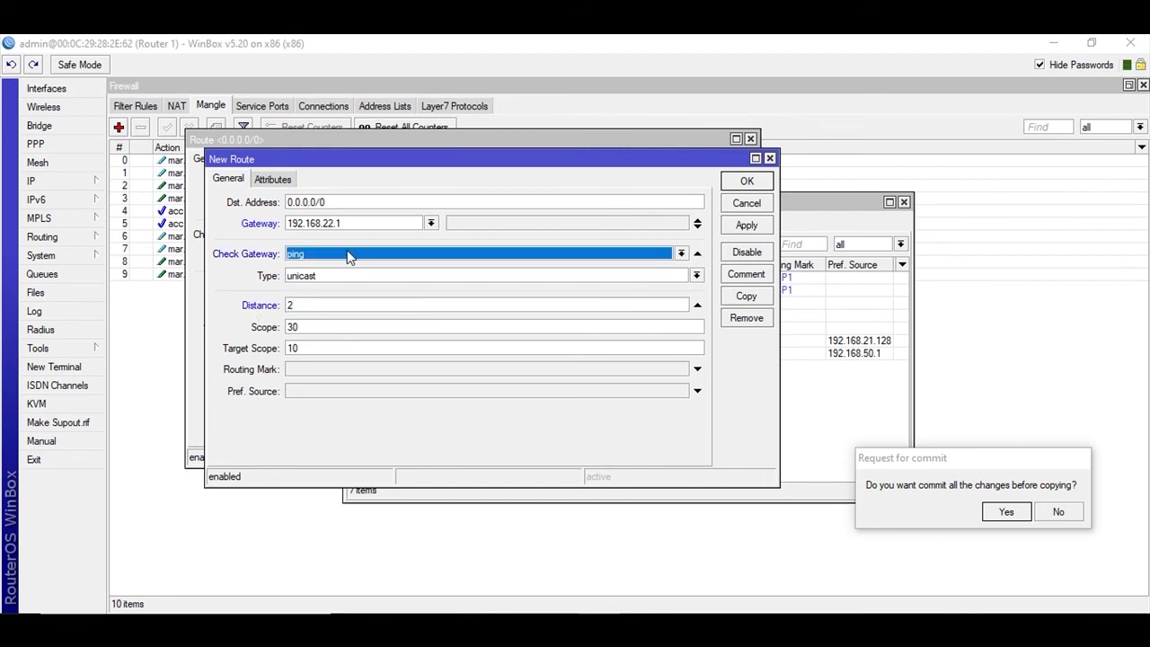
pyautogui.click(747, 225)
pyautogui.click(742, 185)
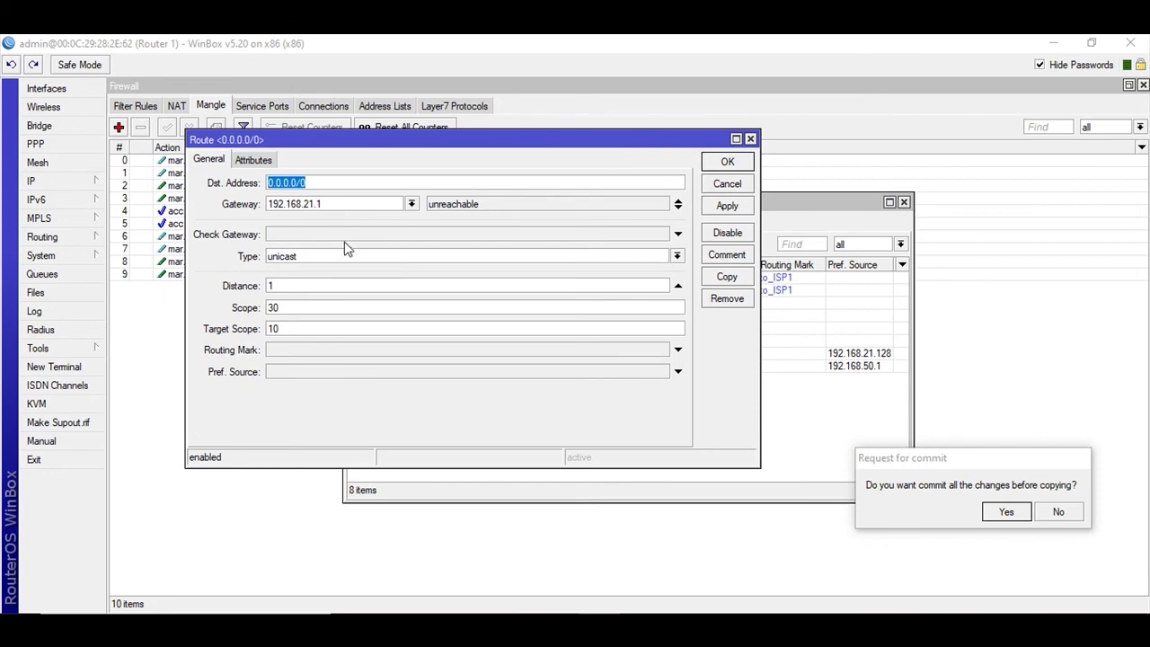
# Set the gateway check of the unmarked 192.168.21.1 route to ping and save it
pyautogui.click(347, 234)
pyautogui.click(727, 205)
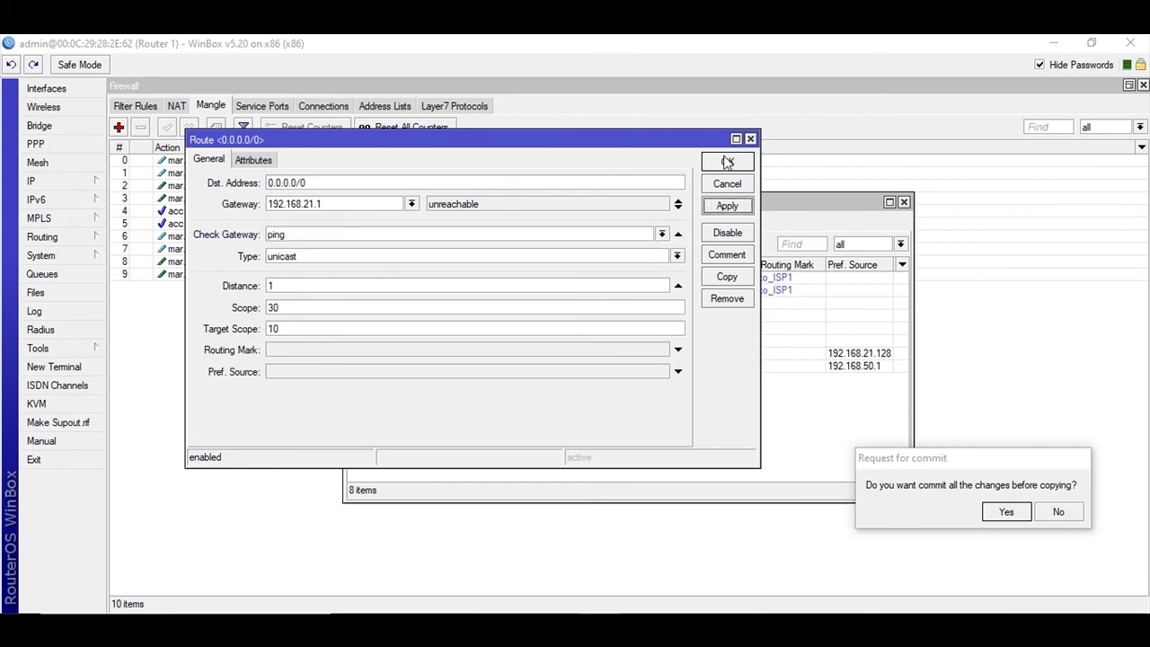
pyautogui.click(728, 162)
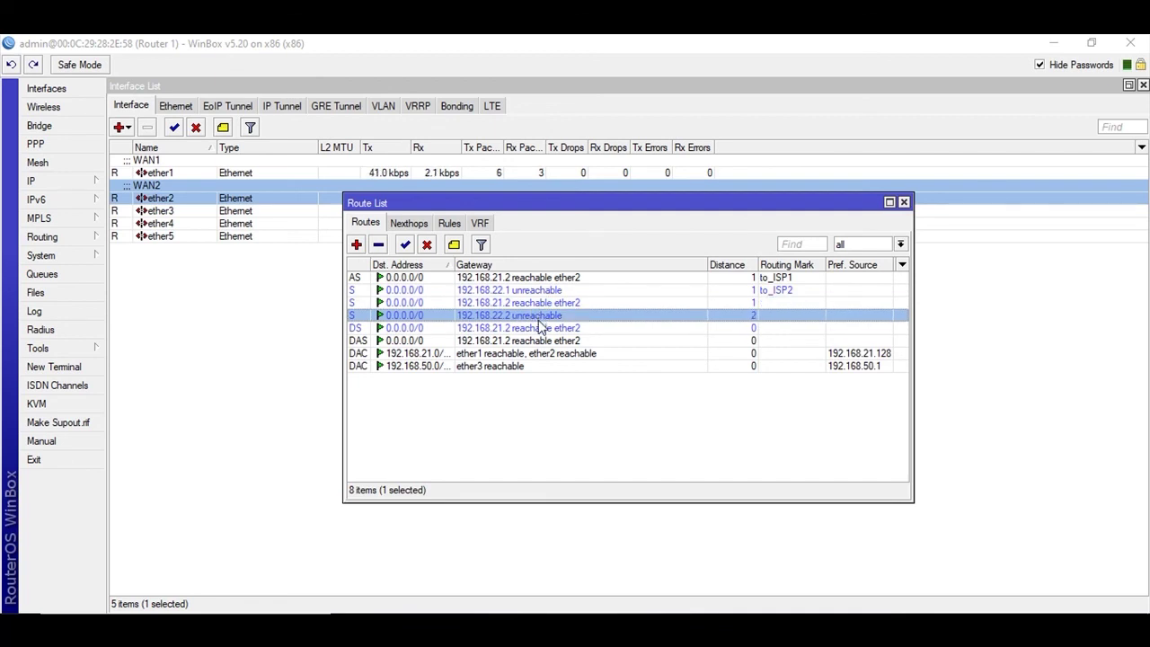
pyautogui.click(541, 329)
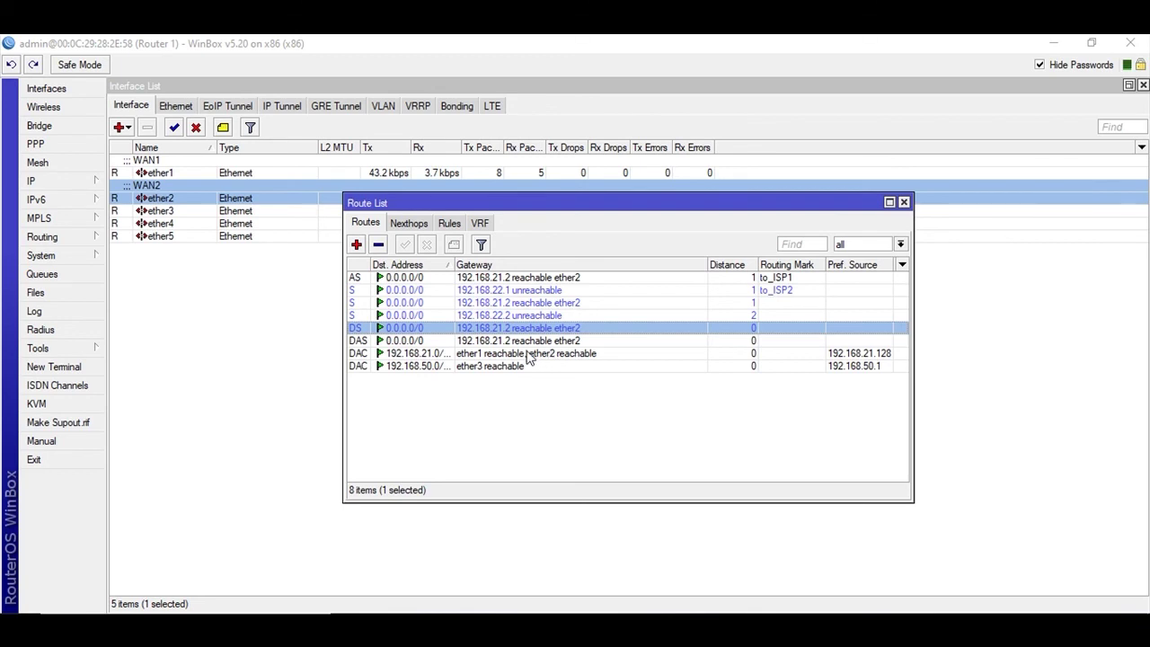
pyautogui.click(521, 340)
pyautogui.click(535, 395)
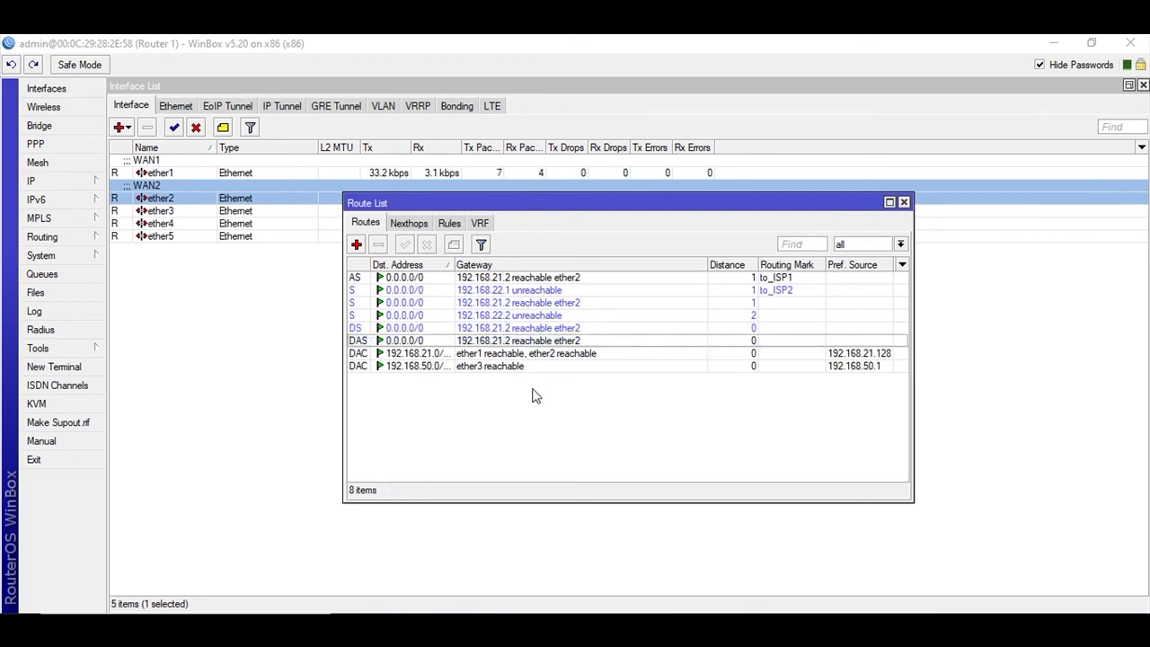